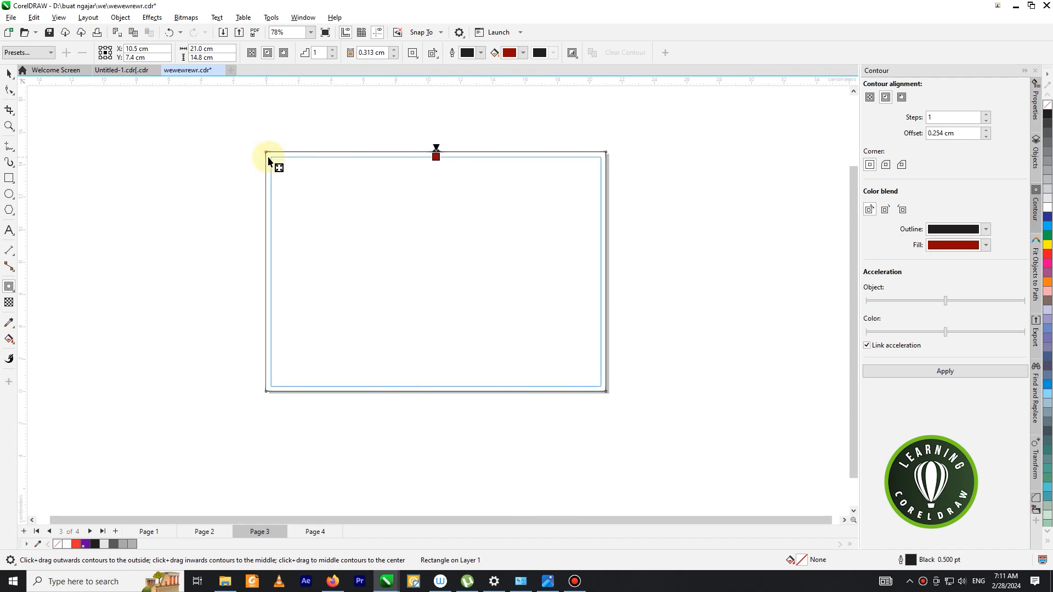
- Break the inner contour apart from the page-sized rectangle and set the outer rectangle's outline width to None
right_click(318, 187)
click(334, 194)
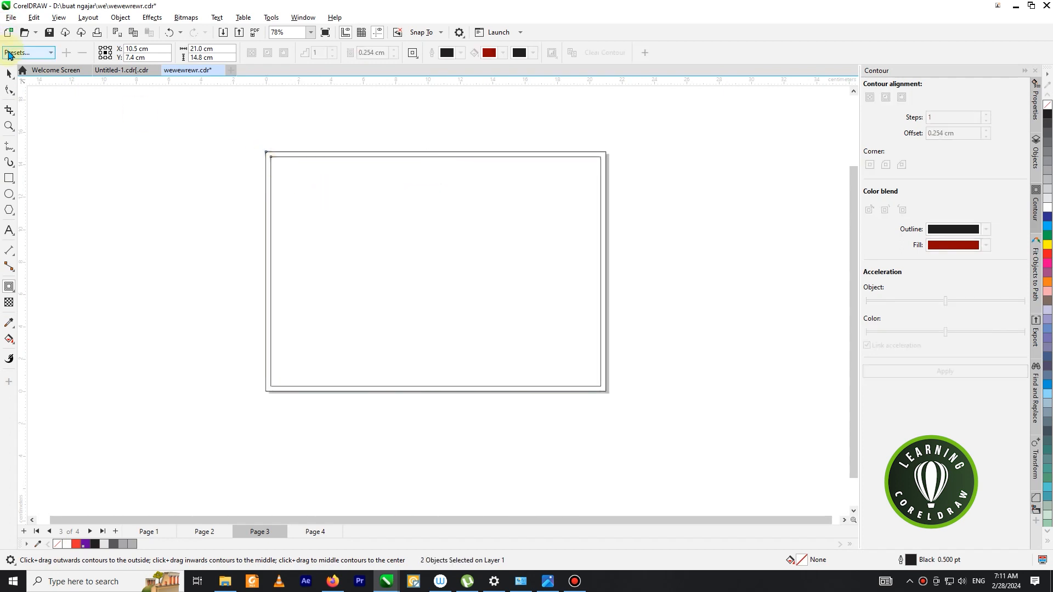
click(8, 73)
scroll(275, 156, up, 1)
click(274, 150)
right_click(271, 155)
click(271, 156)
click(543, 52)
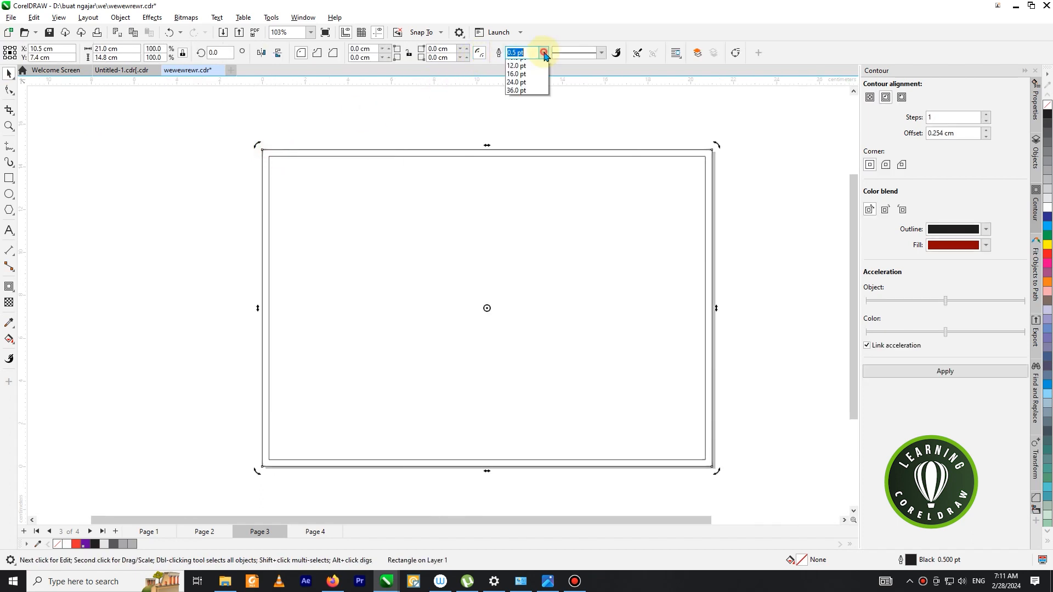
click(356, 120)
- Lock the outer page-sized rectangle and deselect it
click(274, 156)
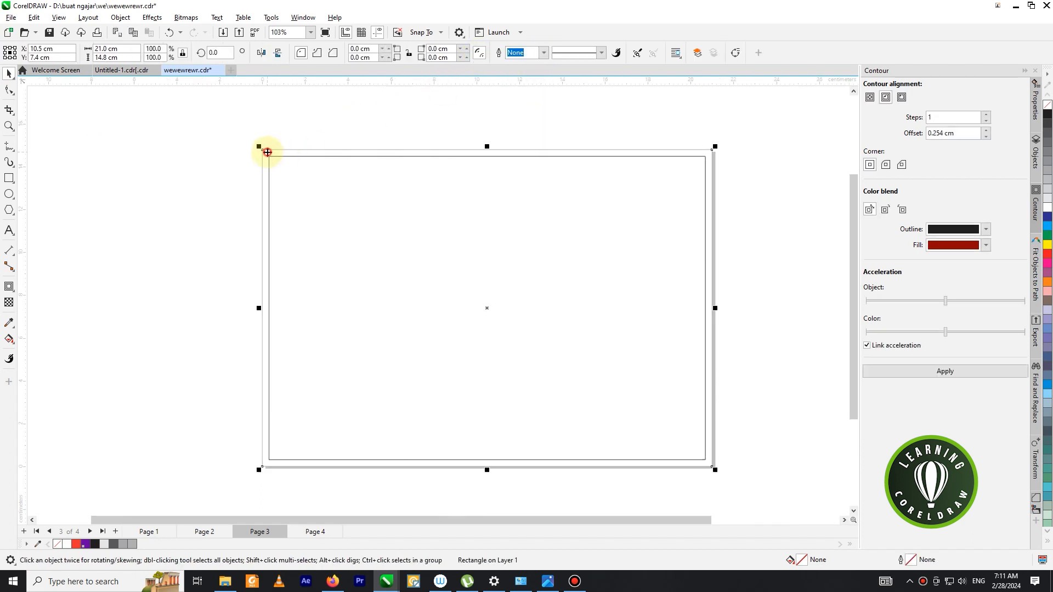
right_click(268, 153)
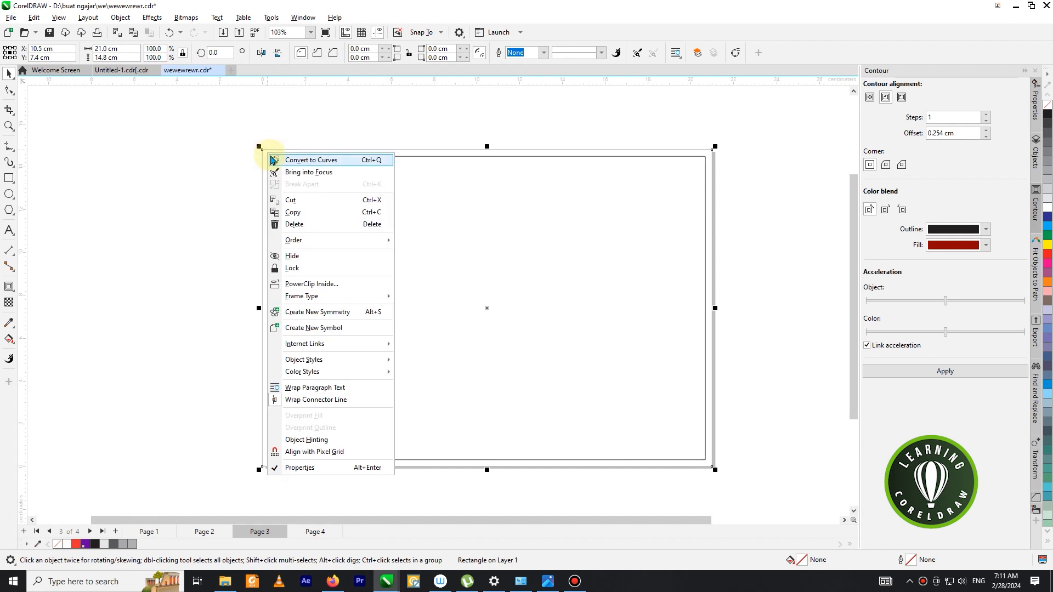
click(303, 269)
click(153, 249)
click(413, 252)
click(128, 248)
- Draw a rectangle about 11.2 cm wide by 6.3 cm high against the inner frame's right edge
scroll(357, 242, down, 1)
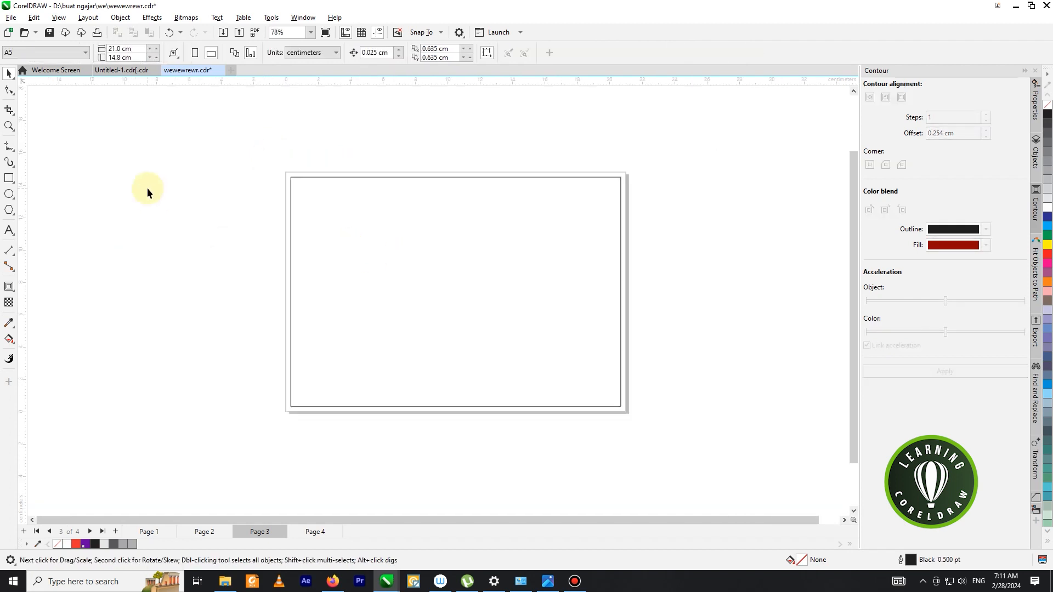
click(10, 179)
scroll(538, 249, up, 1)
drag(372, 233, 634, 350)
scroll(364, 289, up, 1)
drag(362, 288, 426, 280)
- Convert the new rectangle to curves and move its lower-left node outward, making the shape about 15.7 cm wide
click(9, 90)
right_click(479, 274)
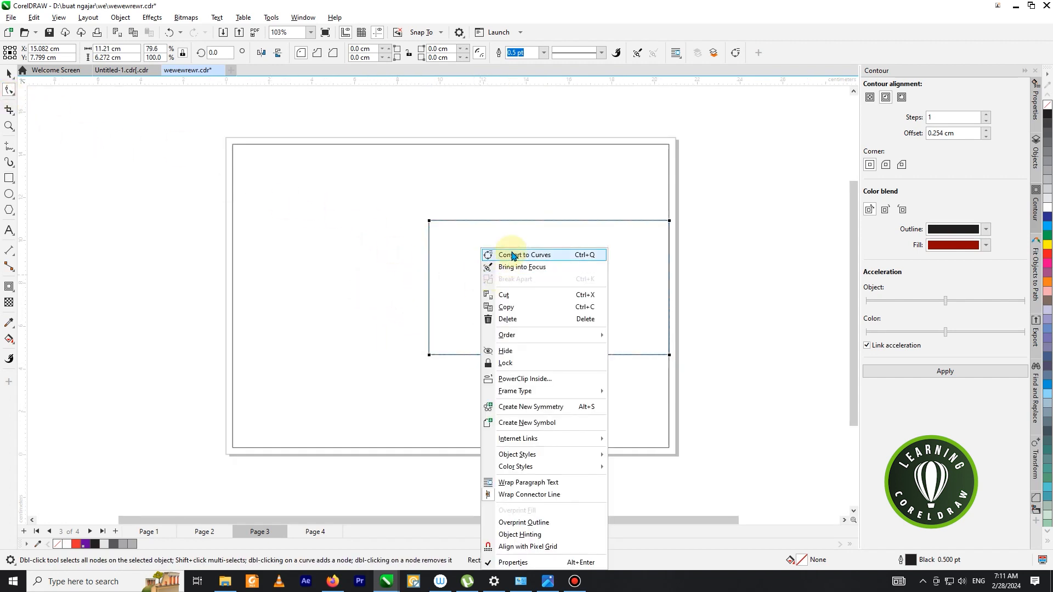
click(502, 251)
drag(430, 355, 332, 354)
click(8, 73)
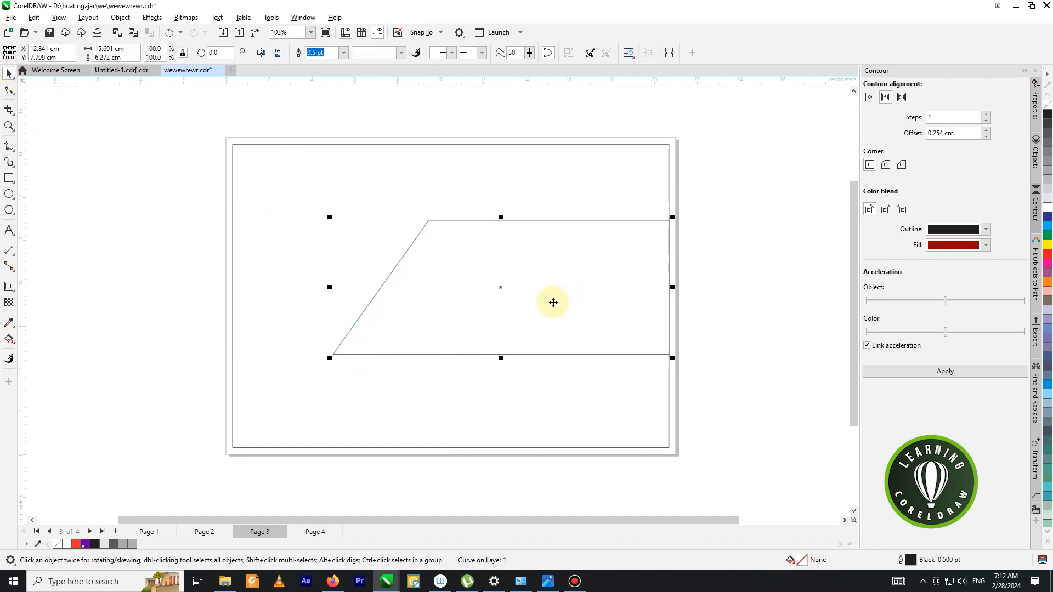
- Stretch the slanted shape downward to about 6.8 cm high and move it up by about 0.8 cm
scroll(543, 306, up, 1)
drag(493, 365, 493, 377)
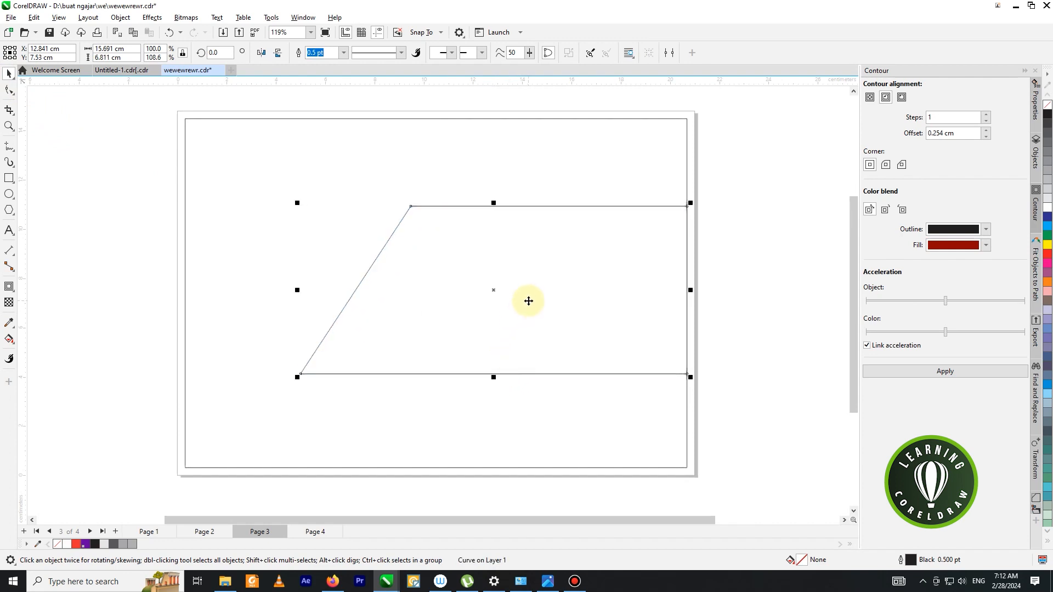
drag(528, 300, 529, 281)
scroll(608, 263, down, 2)
click(742, 263)
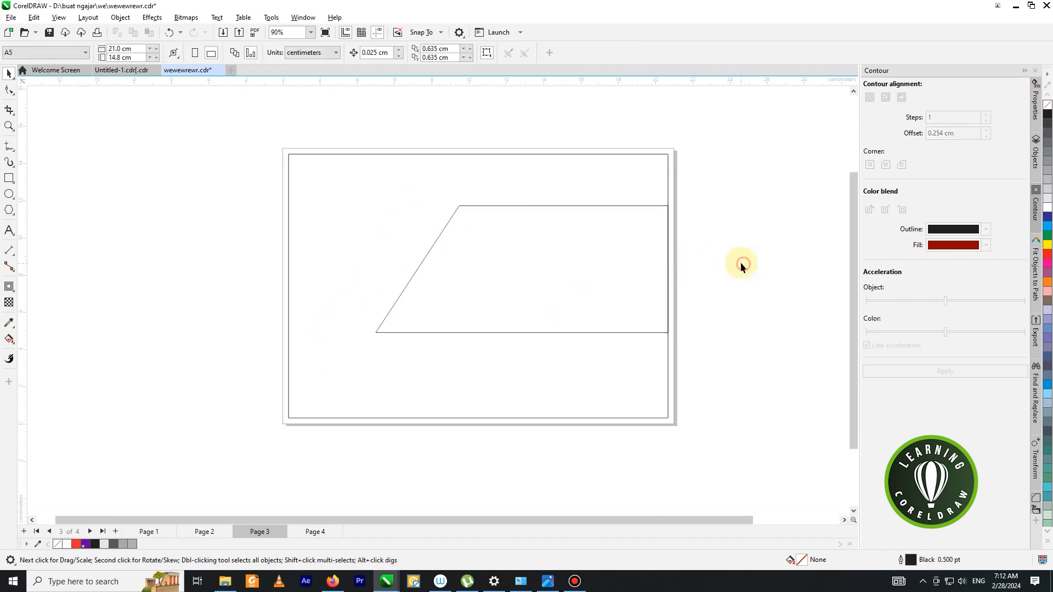
click(522, 281)
drag(522, 333, 522, 345)
click(729, 281)
scroll(592, 260, down, 1)
click(607, 264)
click(721, 263)
scroll(567, 281, up, 1)
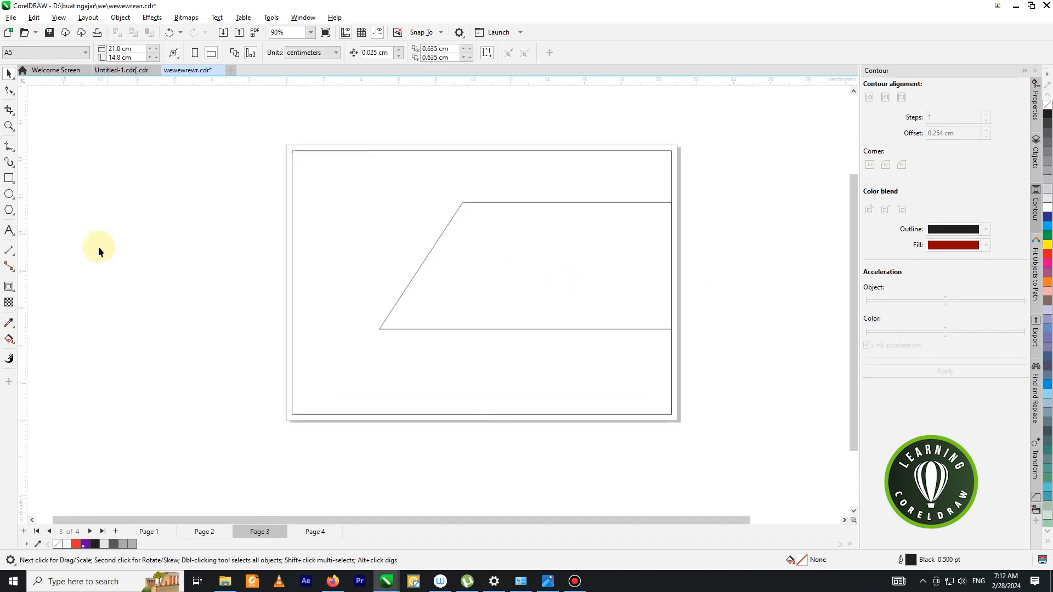
- Draw a straight diagonal with the Pen tool from the inner frame's bottom edge to its right edge, spanning about 10.7 by 9.9 cm
click(10, 152)
click(38, 182)
scroll(588, 203, down, 1)
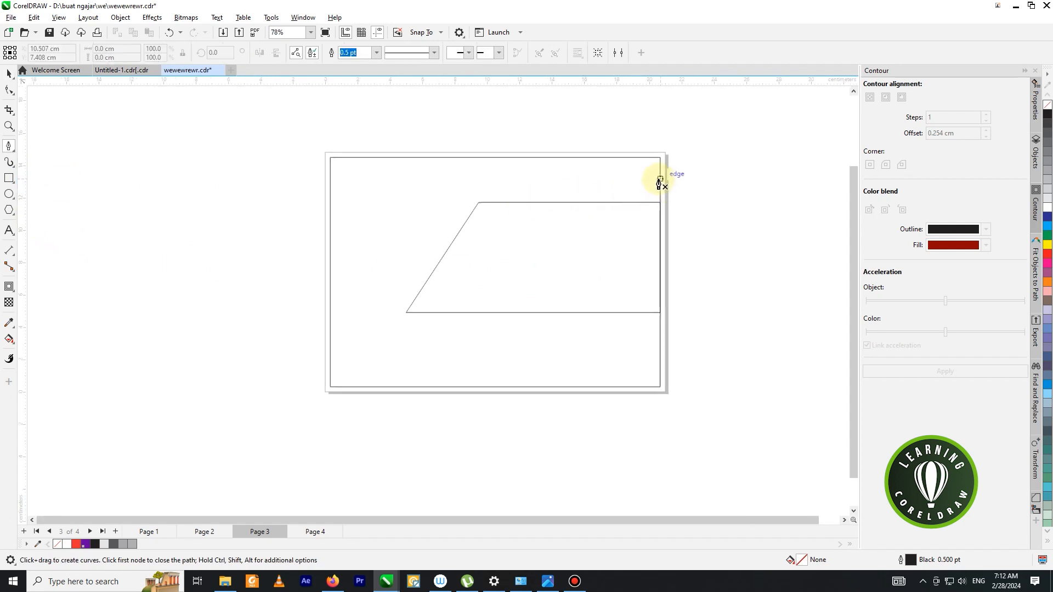
double_click(660, 228)
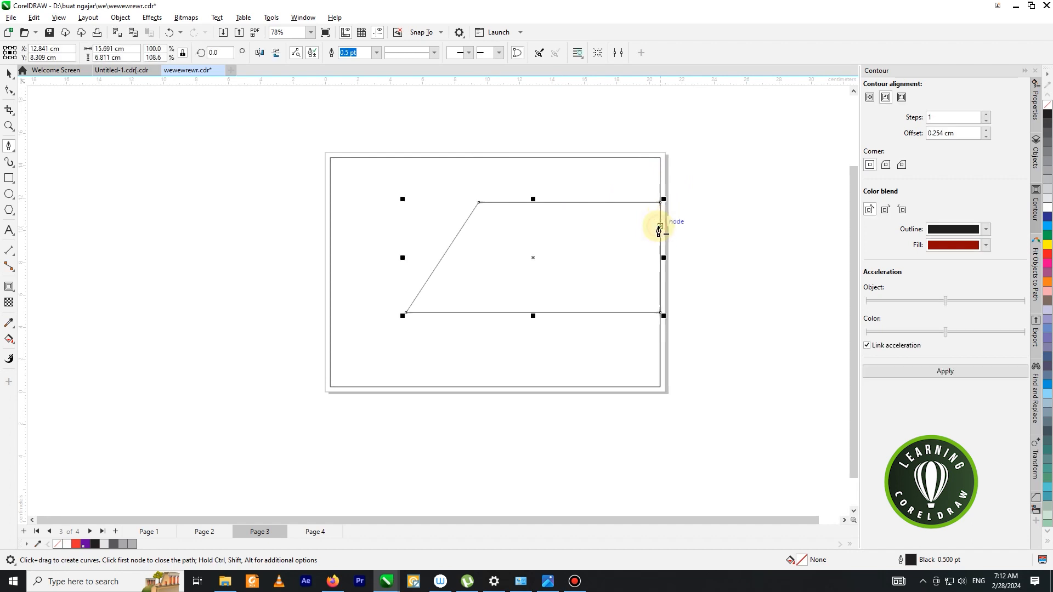
click(487, 388)
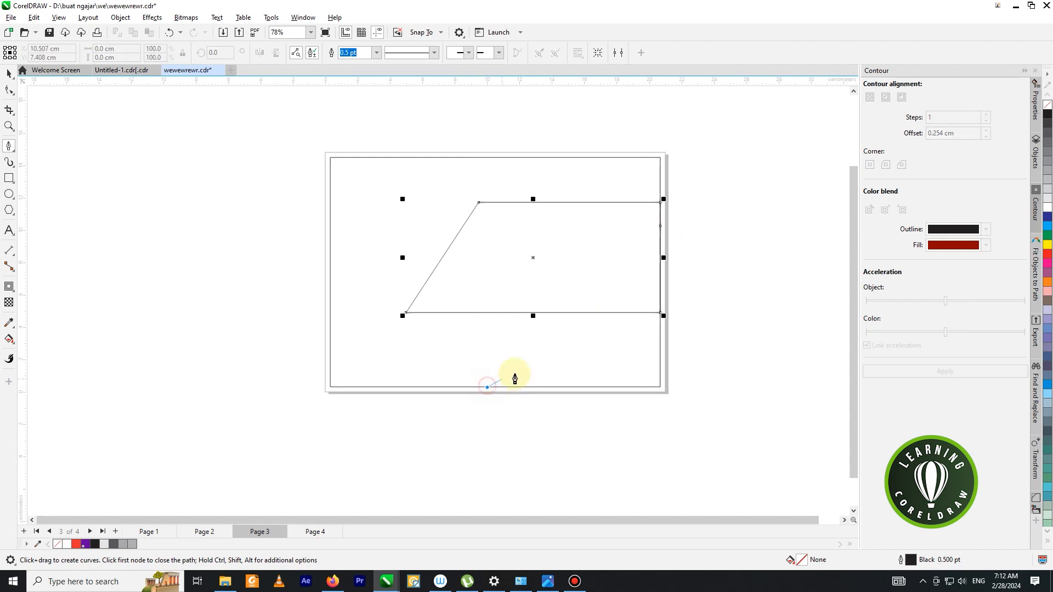
double_click(660, 229)
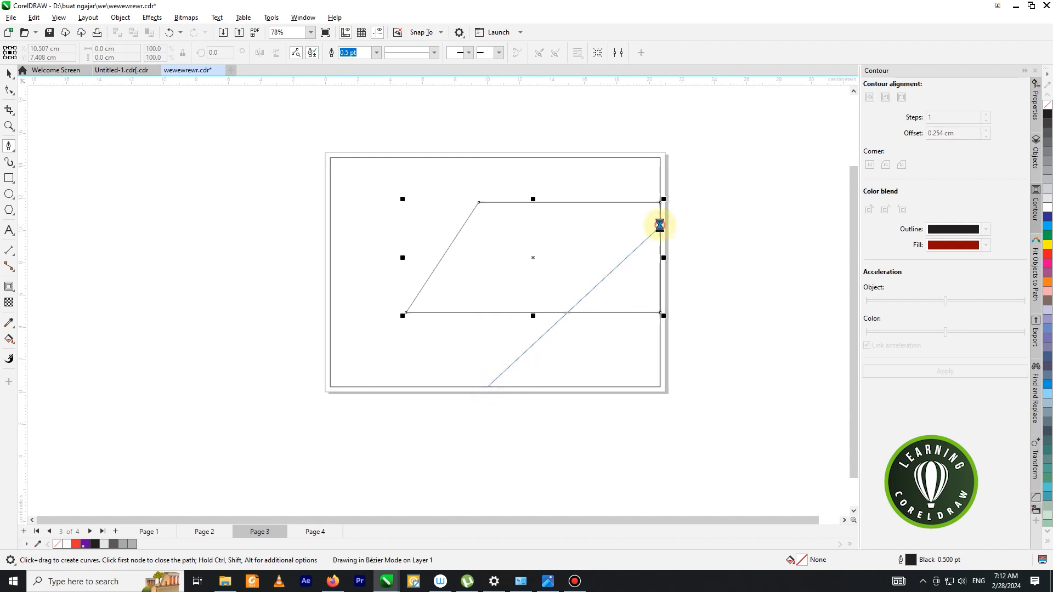
key(Escape)
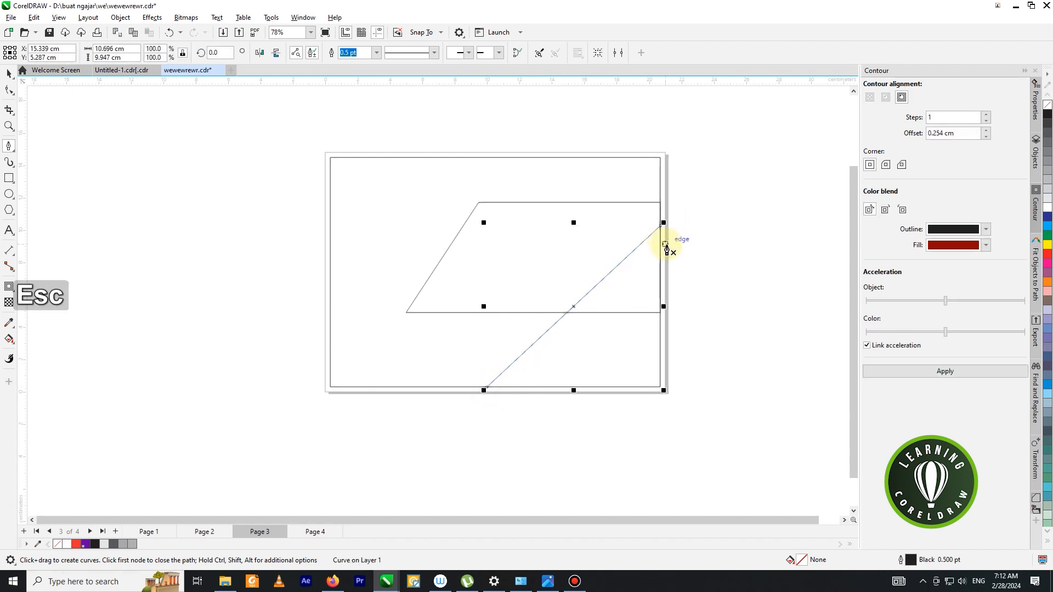
click(9, 75)
click(142, 118)
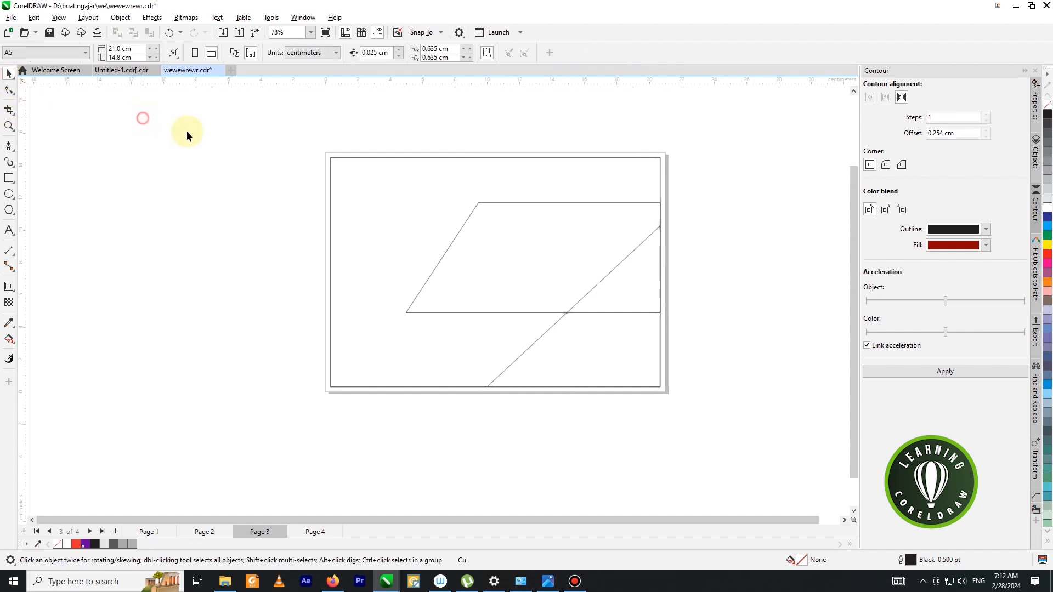
- Fill the two enclosed regions below the diagonal line with violet using Smart Fill
scroll(618, 201, down, 1)
click(580, 229)
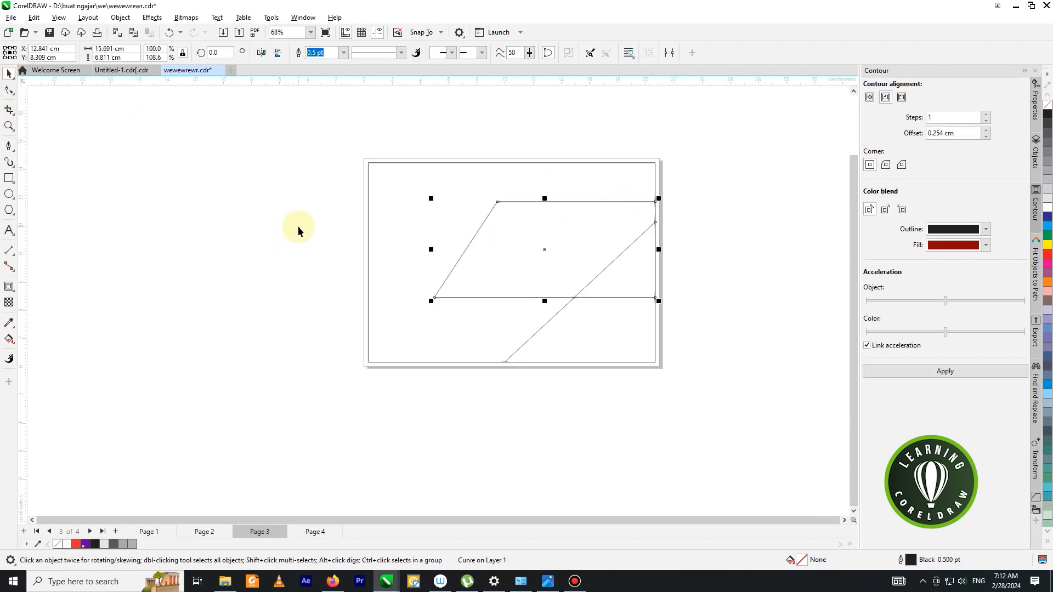
click(8, 288)
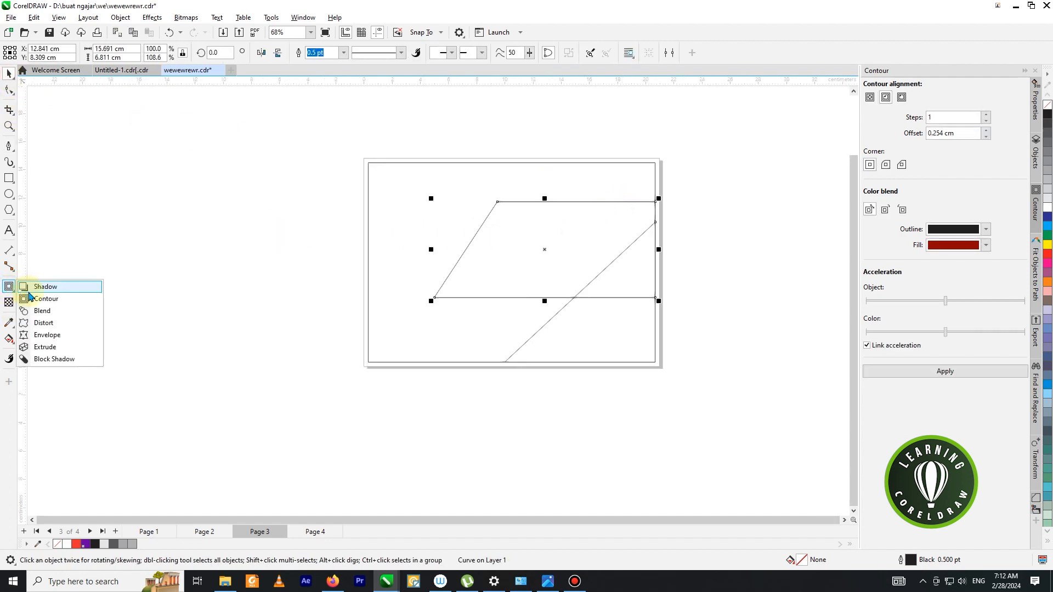
mouse_move(10, 341)
click(42, 351)
scroll(554, 334, up, 2)
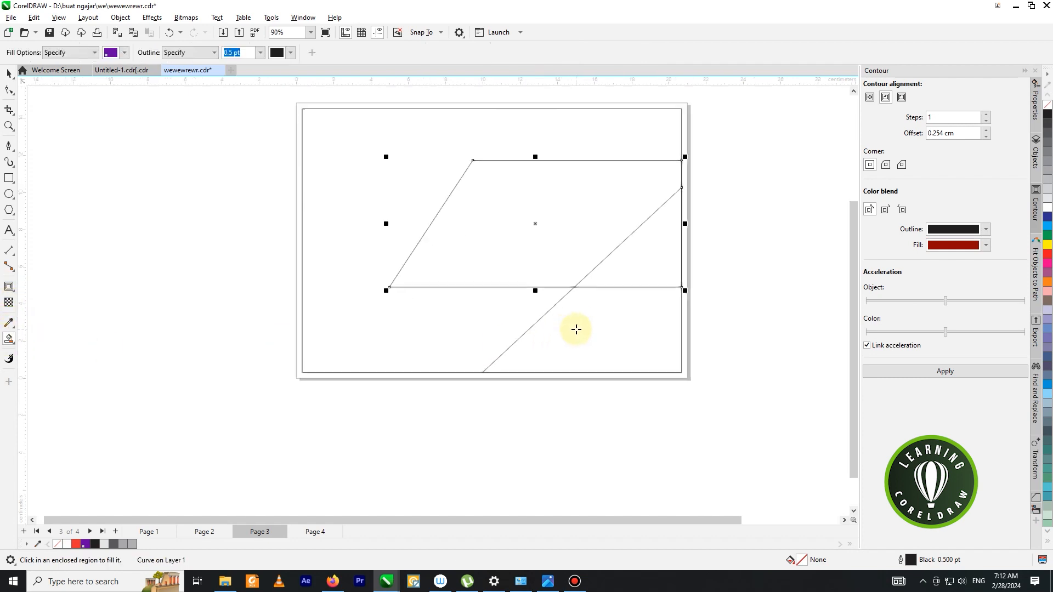
click(623, 296)
click(640, 272)
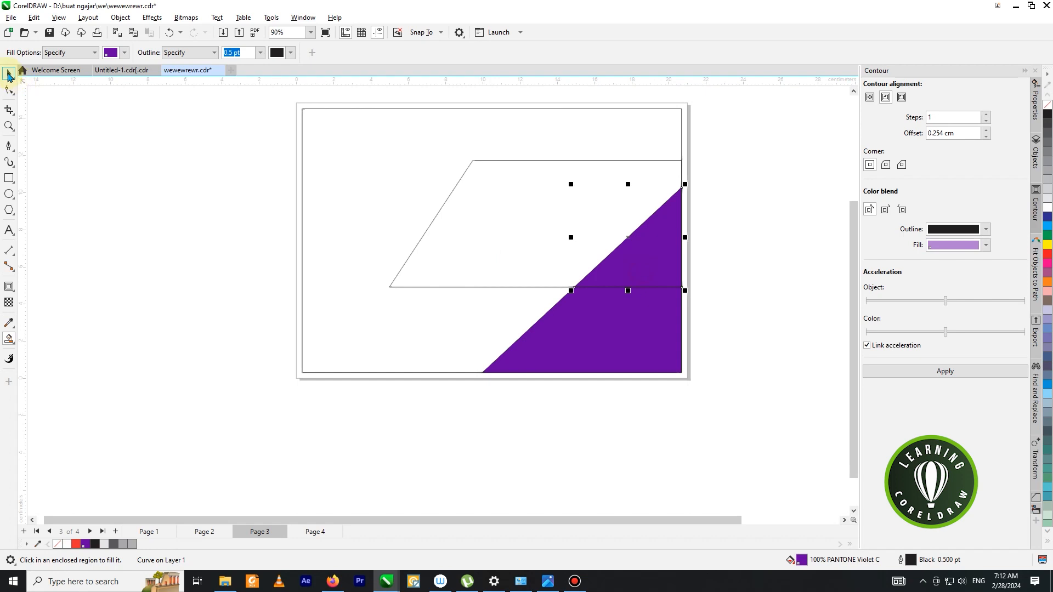
- Merge the two violet pieces into a single triangular shape
click(8, 75)
click(696, 229)
click(653, 237)
shift+click(607, 333)
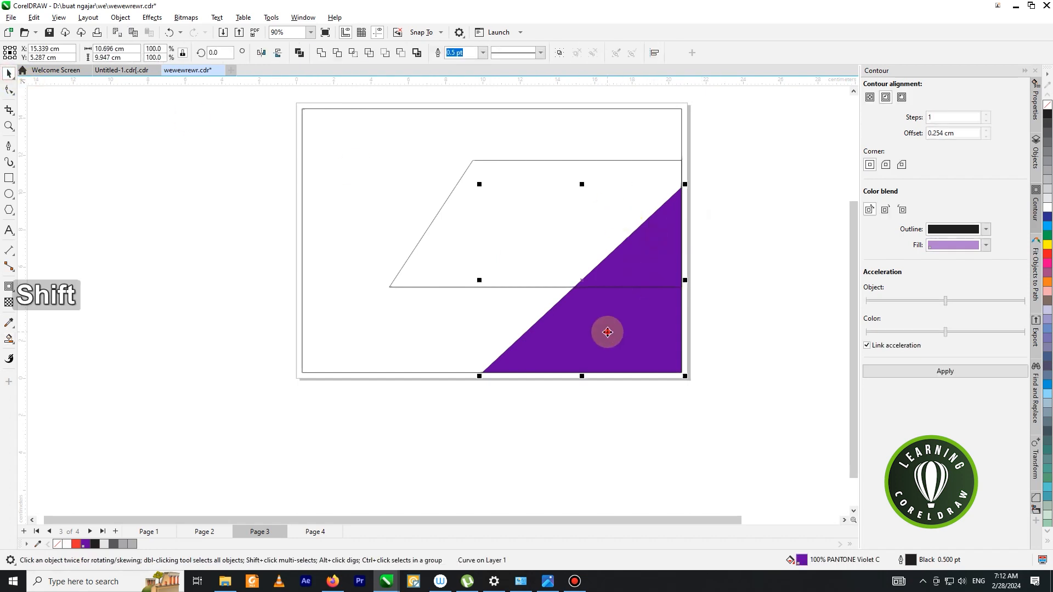
click(299, 53)
click(235, 209)
- Recolour the corner triangle with the red from the document palette
click(572, 311)
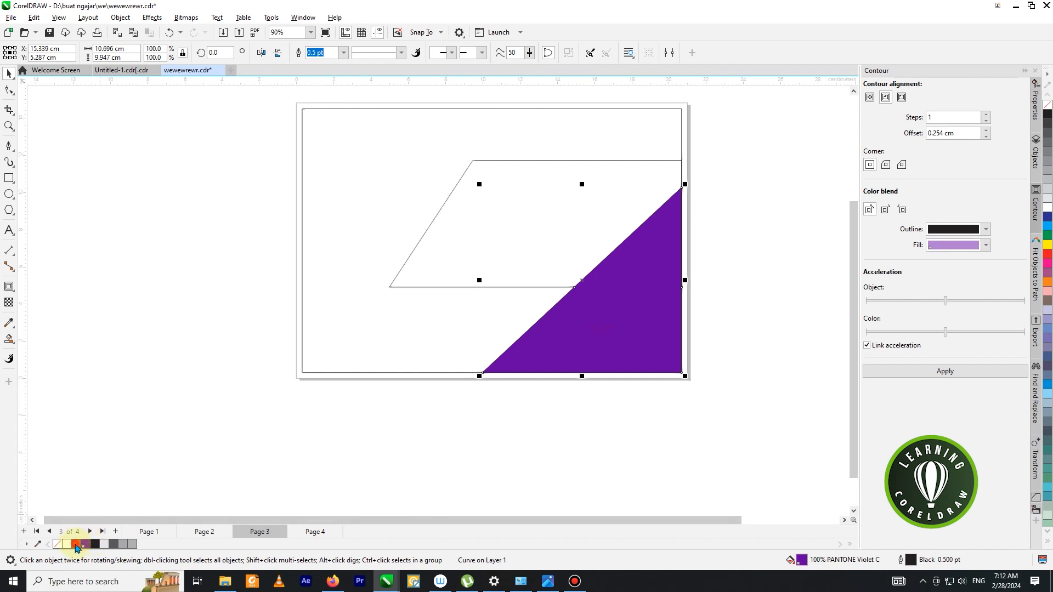
click(76, 544)
click(170, 376)
- Bring the large slanted shape to the front, above the red triangle
click(512, 266)
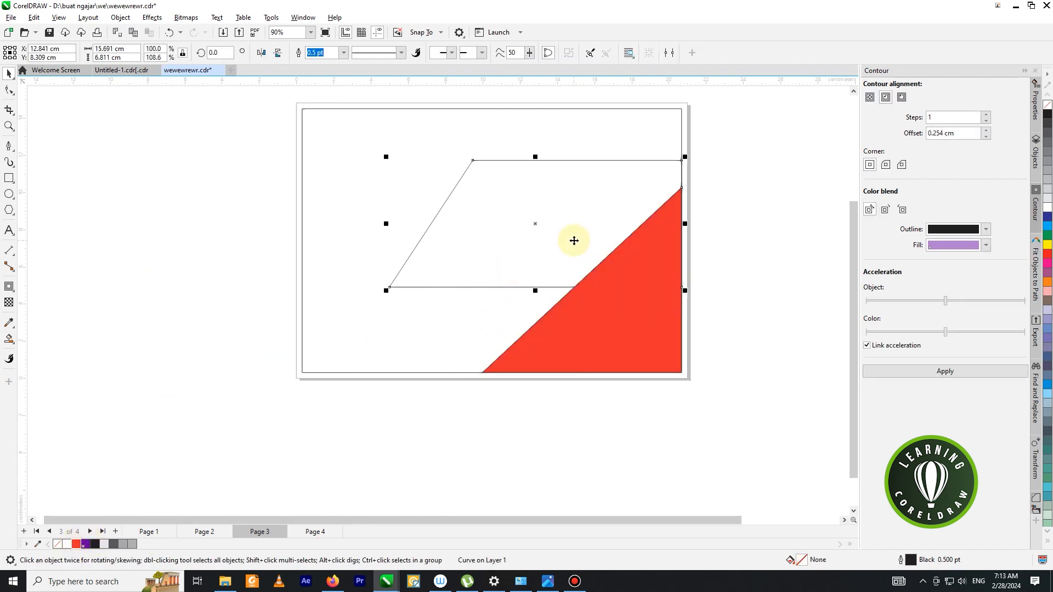
key(shift+Page_Up)
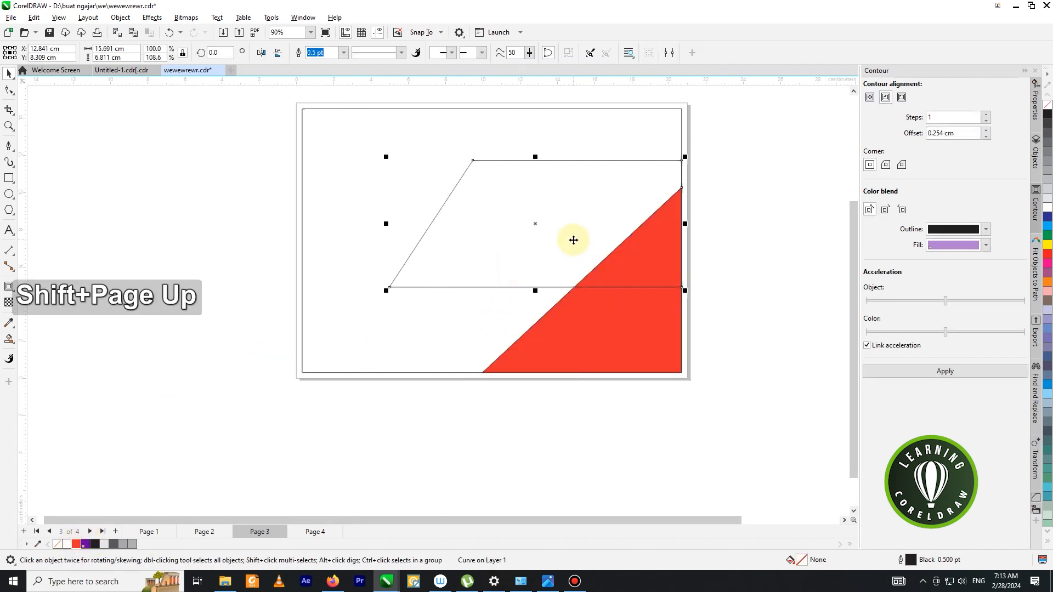
click(251, 212)
click(522, 219)
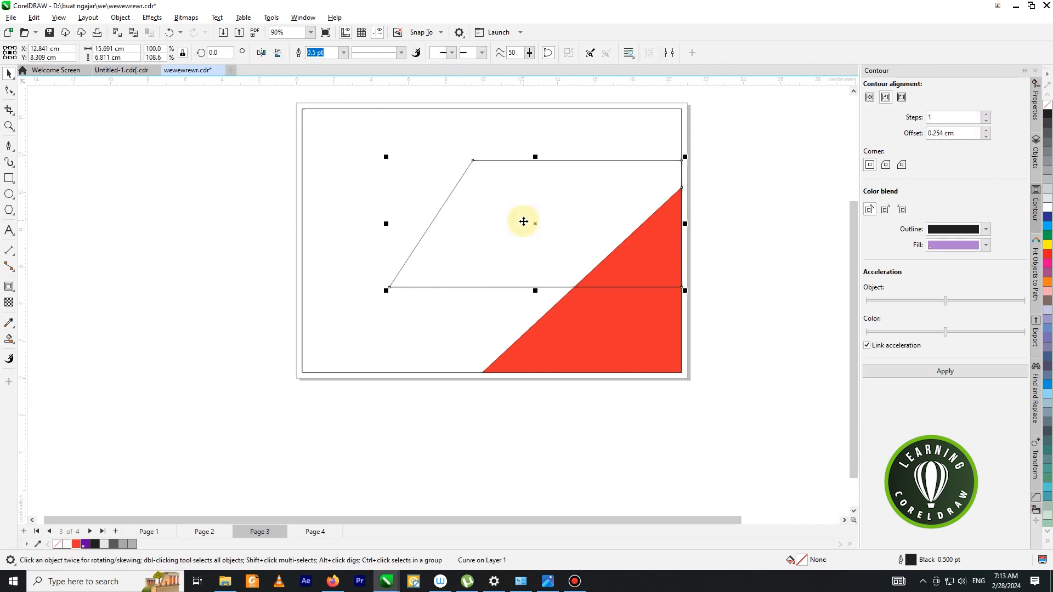
- Draw a rectangle about 3.7 by 1.8 cm overlapping the bottom edge of the slanted shape near its lower-left corner
click(8, 180)
scroll(445, 292, up, 1)
drag(391, 273, 484, 317)
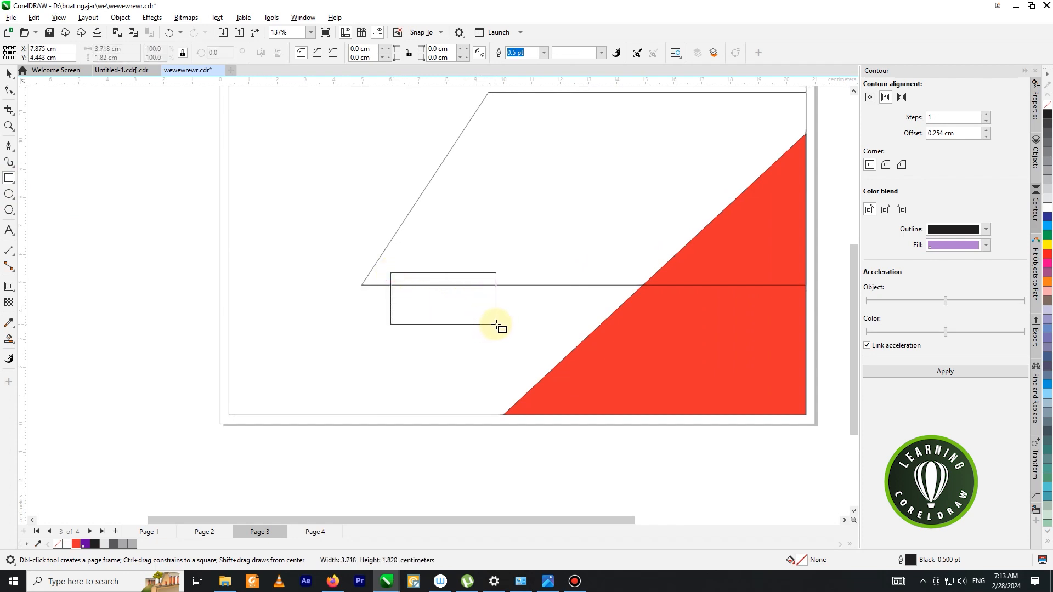
drag(496, 325, 496, 325)
click(46, 57)
- Convert the small rectangle to curves and open it for node editing with the Shape tool
click(9, 72)
scroll(446, 311, up, 1)
right_click(450, 309)
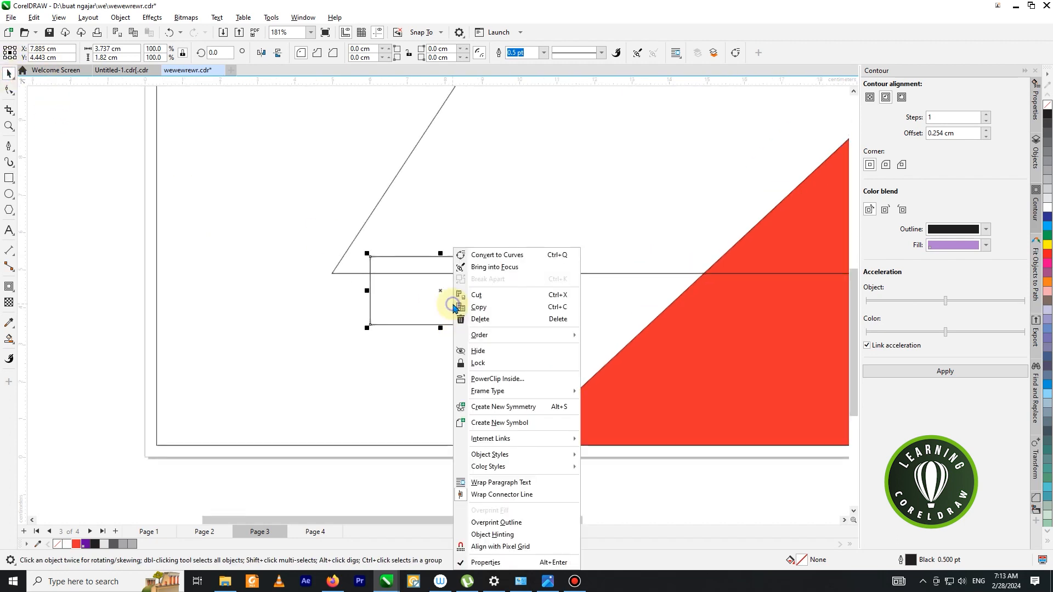
click(482, 255)
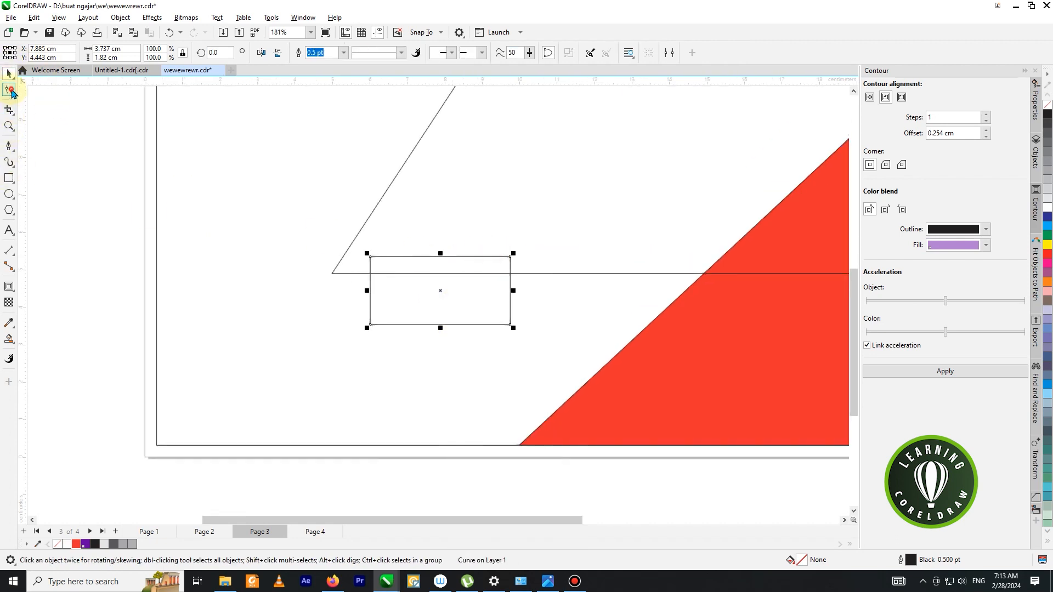
click(10, 90)
scroll(356, 301, up, 1)
drag(373, 330, 310, 326)
drag(367, 251, 382, 251)
drag(312, 327, 327, 322)
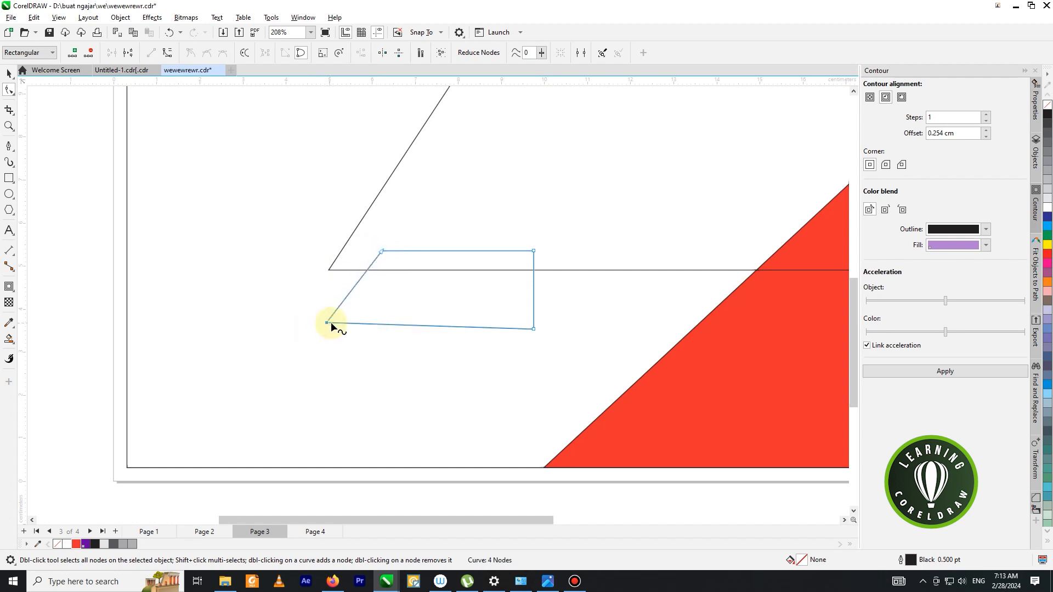
key(ctrl+z)
key(ctrl+z)
key(ctrl+z)
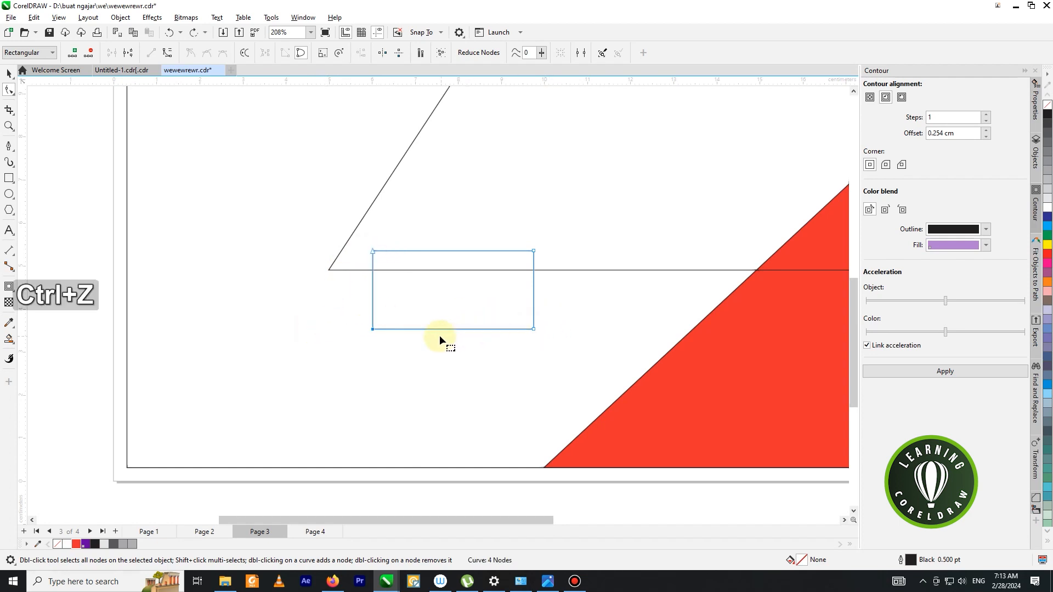
- Shift both lower nodes of the small rectangle left into a parallelogram about 4.6 cm wide, and place it over the large shape's lower-left corner
drag(373, 329, 335, 329)
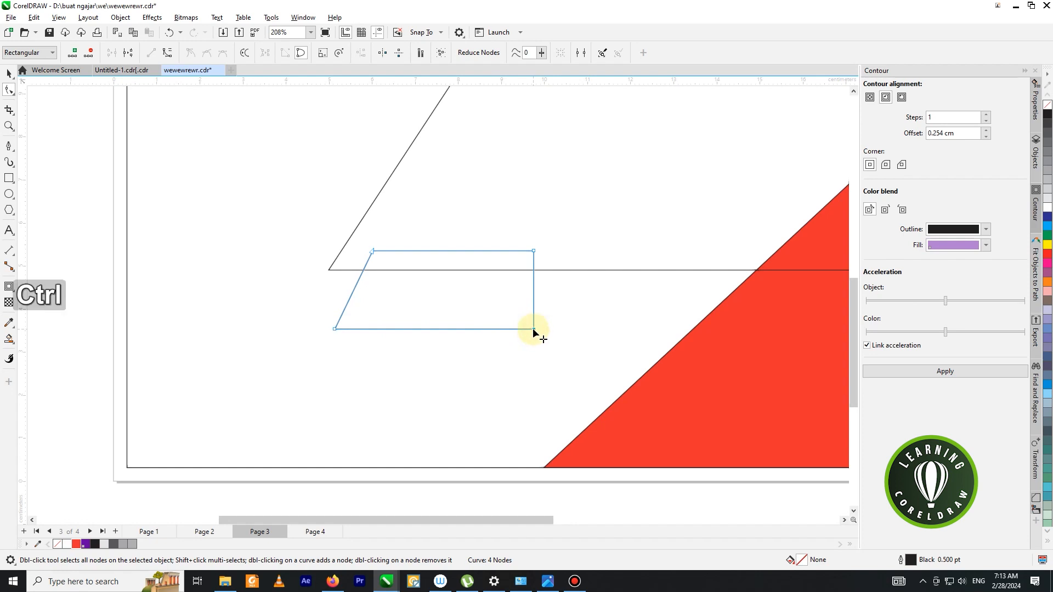
drag(533, 329, 487, 329)
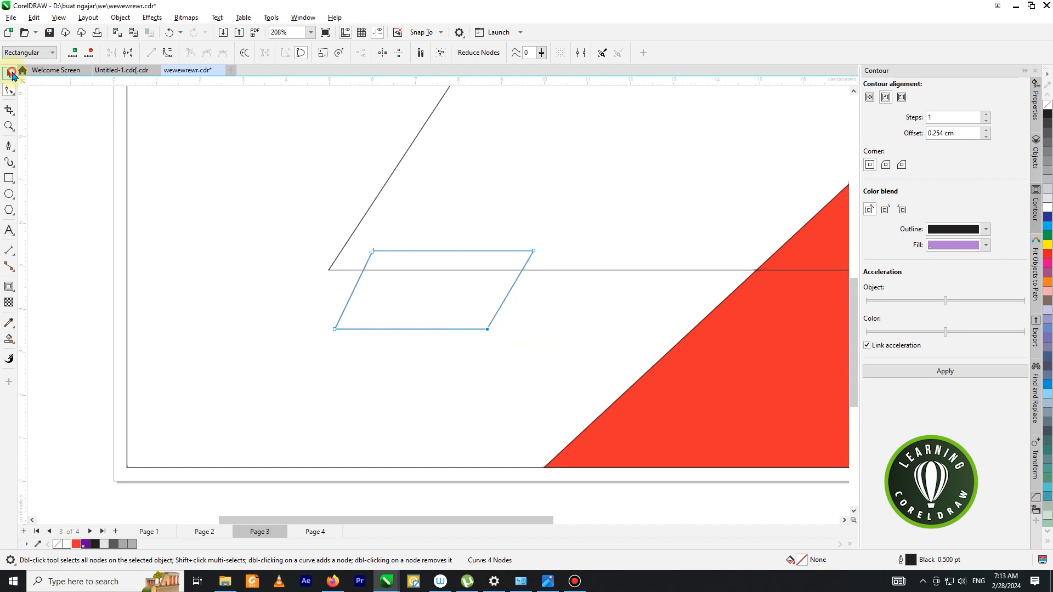
click(9, 73)
drag(375, 253, 341, 244)
scroll(489, 247, down, 2)
- Fill the small parallelogram with white
click(424, 271)
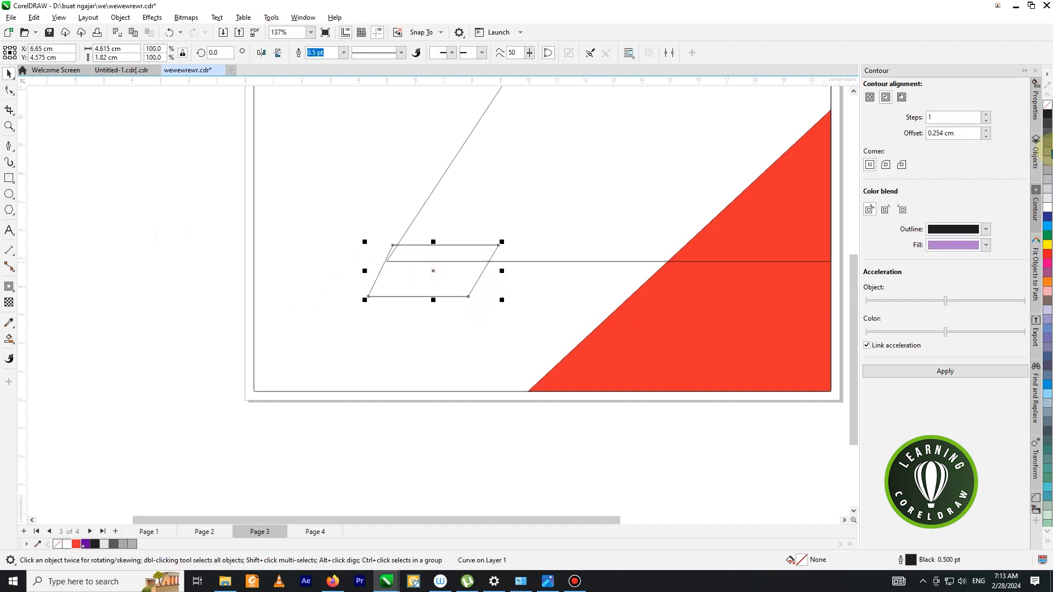
click(1046, 207)
click(169, 238)
scroll(442, 257, down, 2)
scroll(497, 255, up, 2)
click(423, 268)
scroll(414, 271, up, 3)
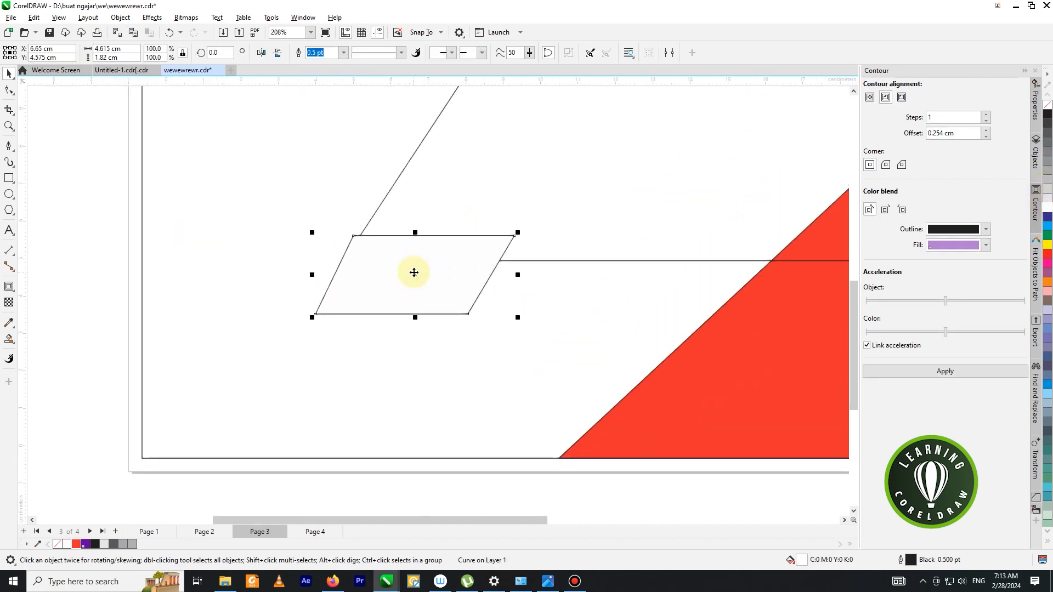
- Duplicate the white parallelogram and shrink the copy to about 1.6 by 0.6 cm, overlapping the original's upper-left edge
right_click(418, 276)
click(440, 307)
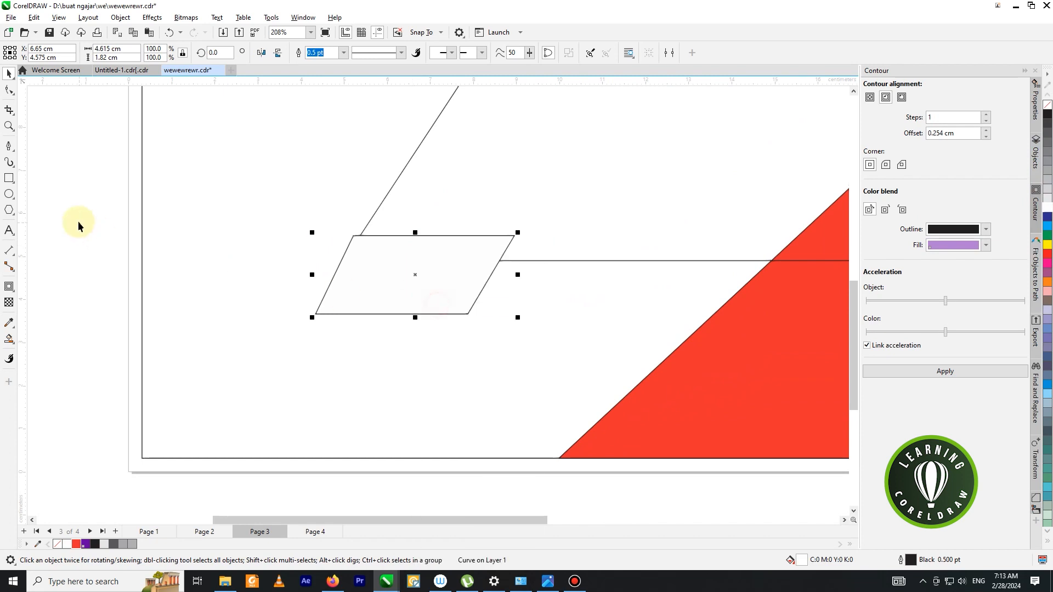
right_click(77, 225)
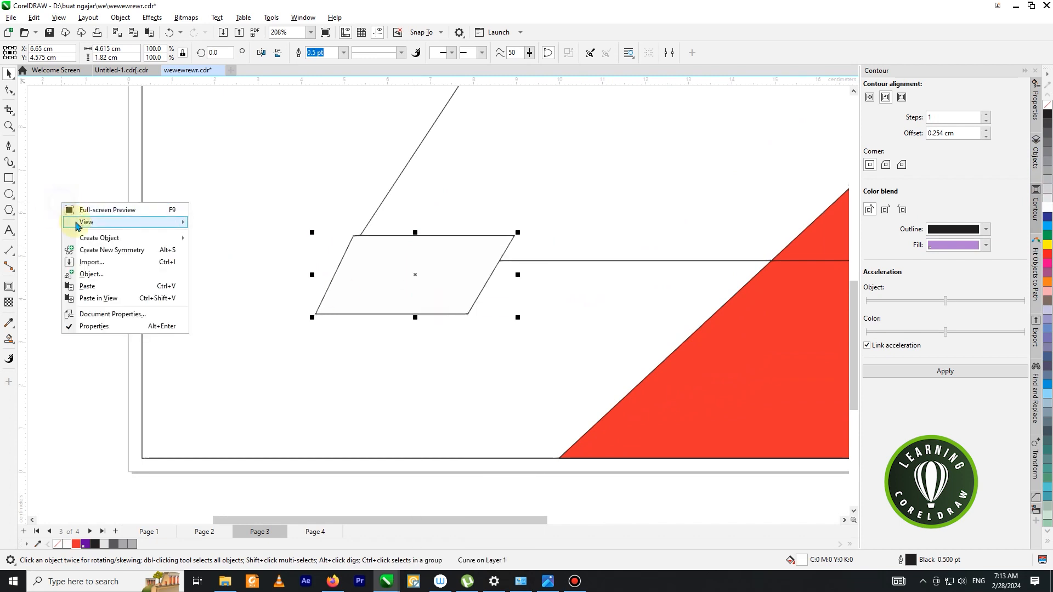
click(90, 286)
drag(518, 233, 325, 253)
scroll(418, 273, up, 1)
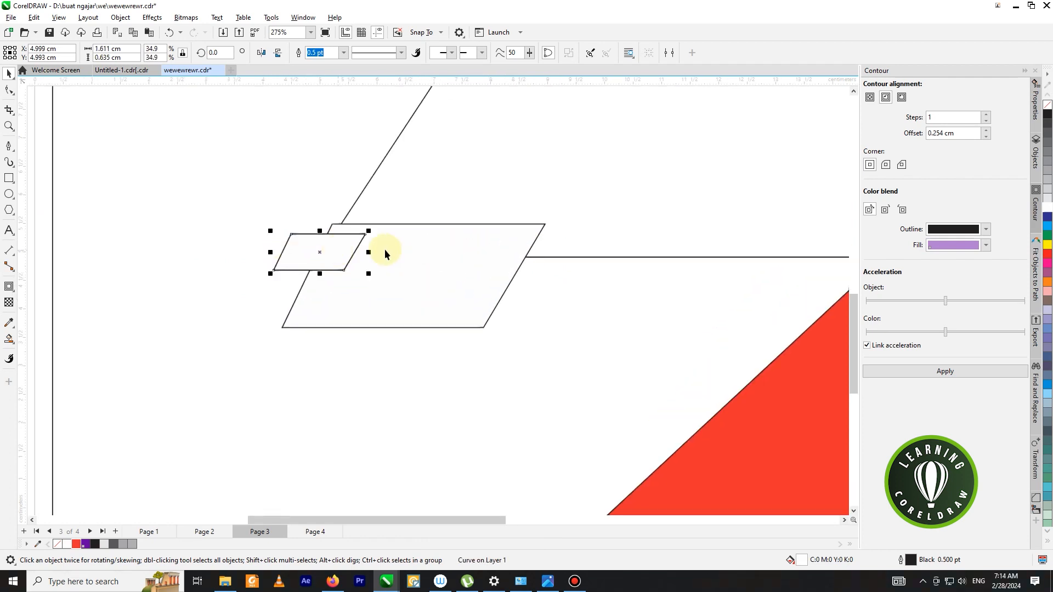
scroll(386, 249, up, 1)
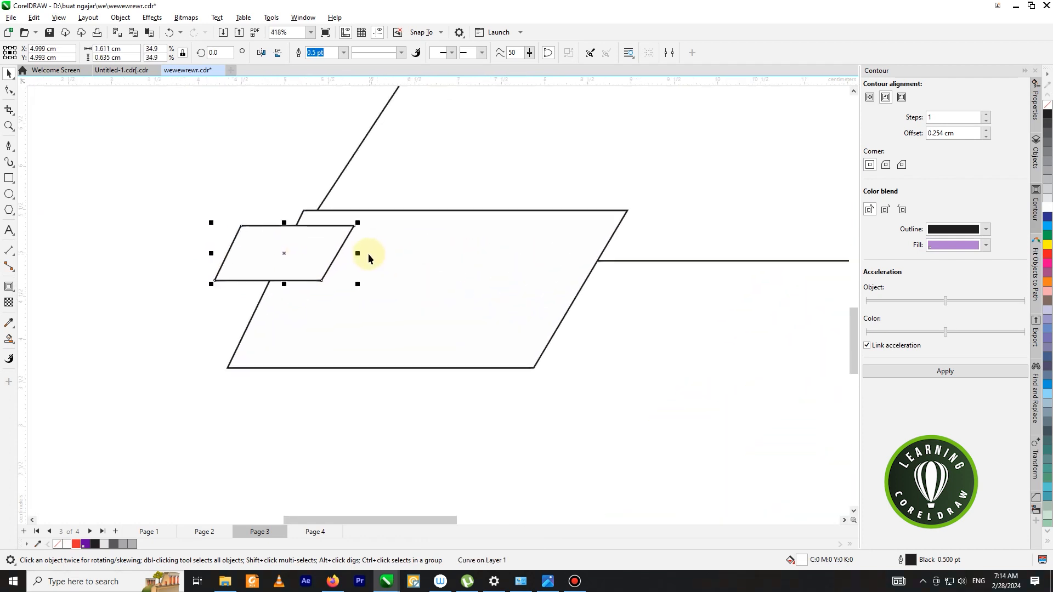
click(9, 162)
click(9, 72)
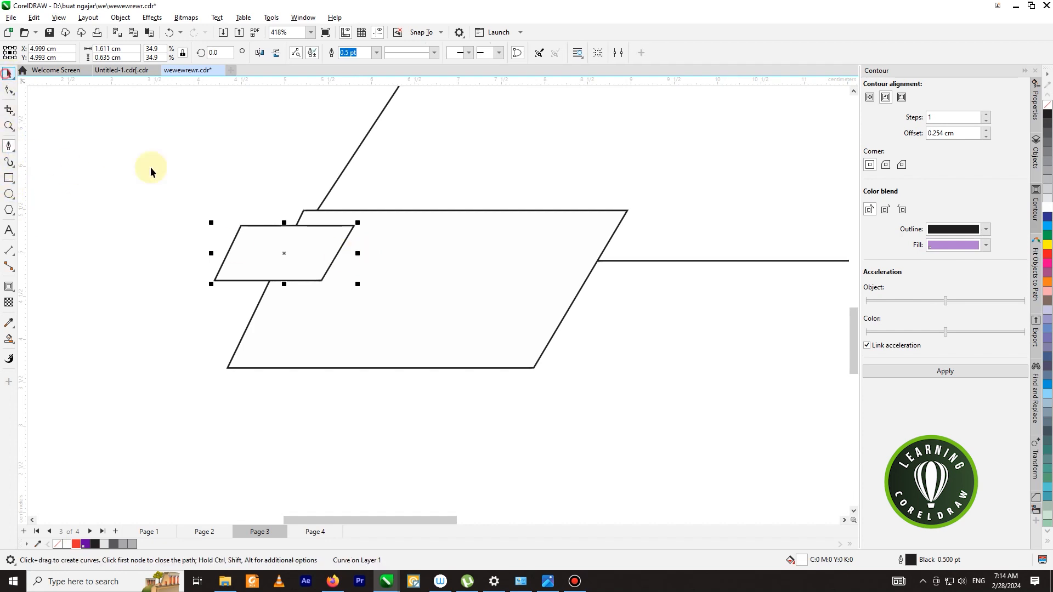
- Duplicate the smallest parallelogram in place and move a copy about 0.8 cm straight to the right
scroll(311, 274, up, 1)
right_click(306, 247)
click(94, 291)
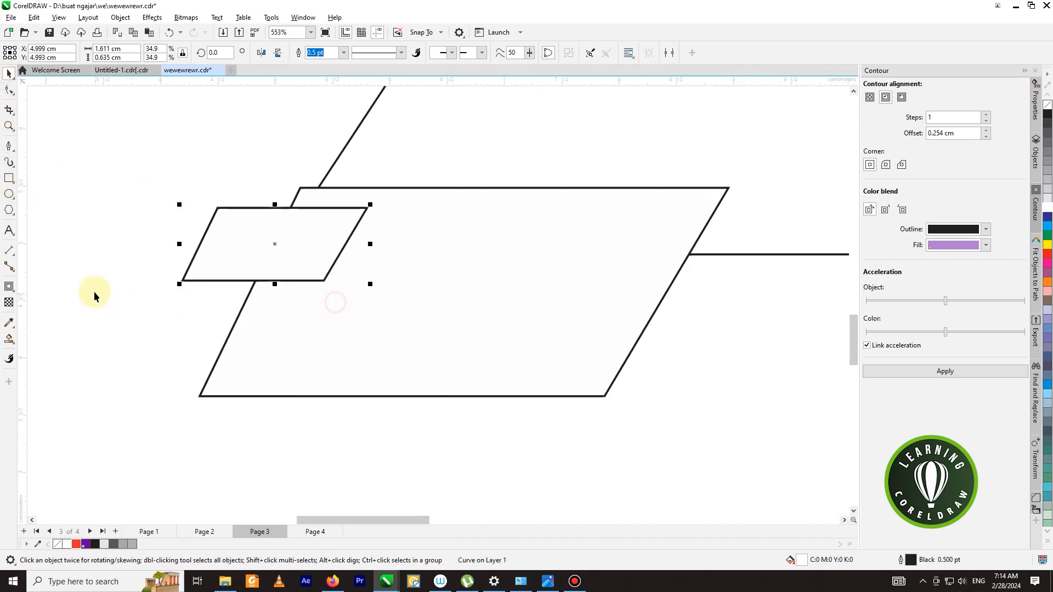
right_click(96, 251)
scroll(348, 203, down, 3)
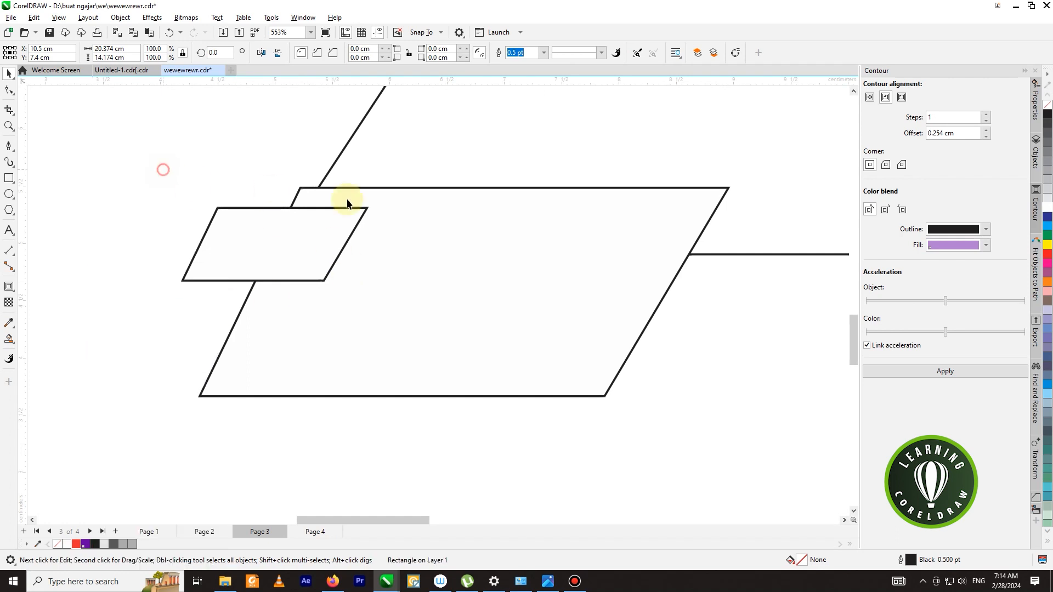
right_click(51, 205)
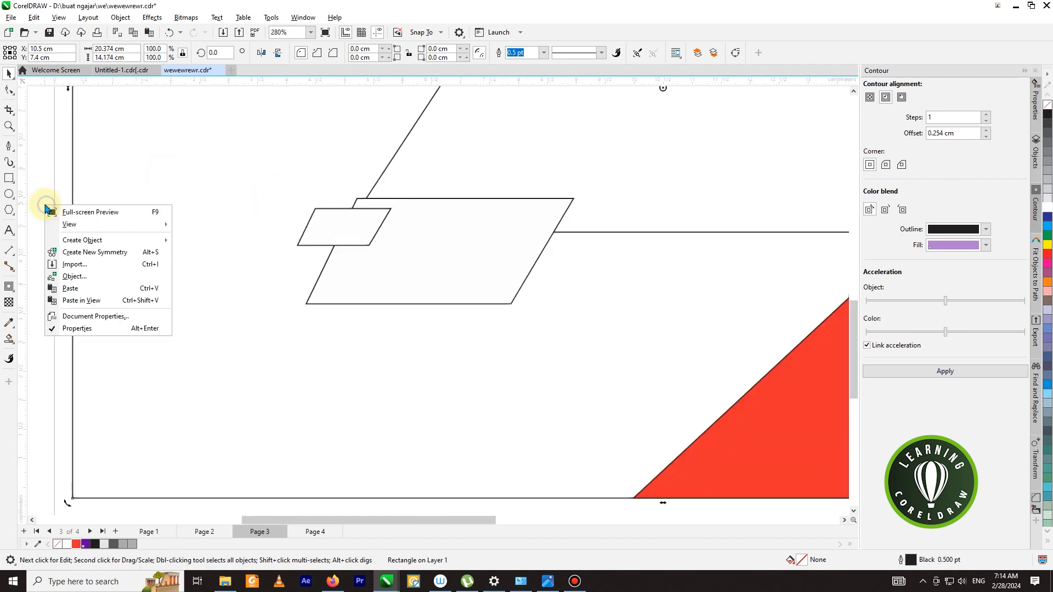
click(76, 289)
scroll(298, 215, up, 2)
scroll(351, 209, up, 2)
drag(348, 214, 458, 213)
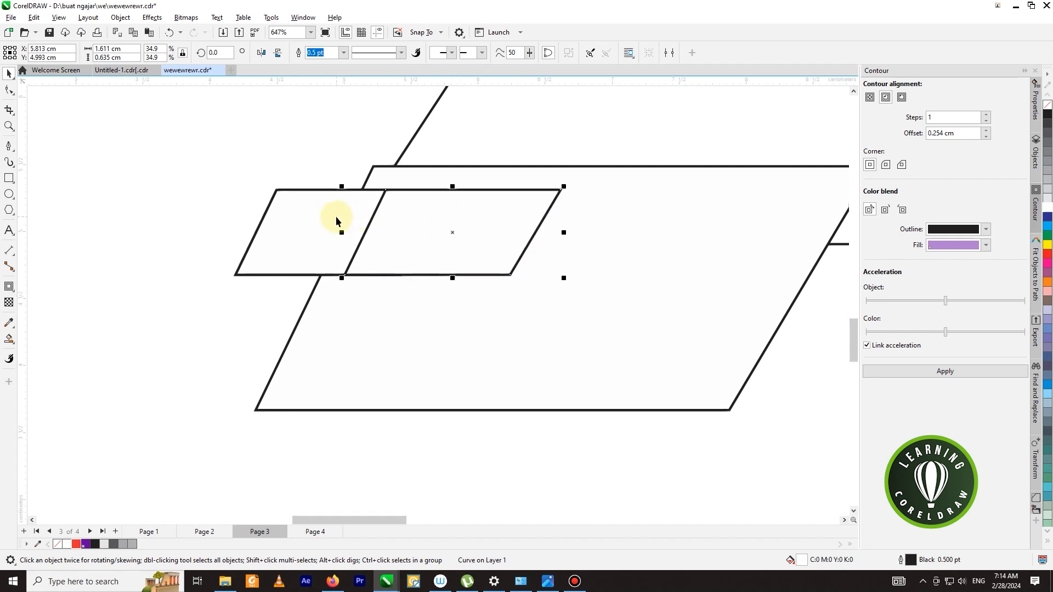
- Trim the smallest parallelogram with its offset copy, and delete the offset copy and the leftover shape behind it
shift+click(337, 218)
click(338, 54)
drag(437, 234, 488, 301)
key(Delete)
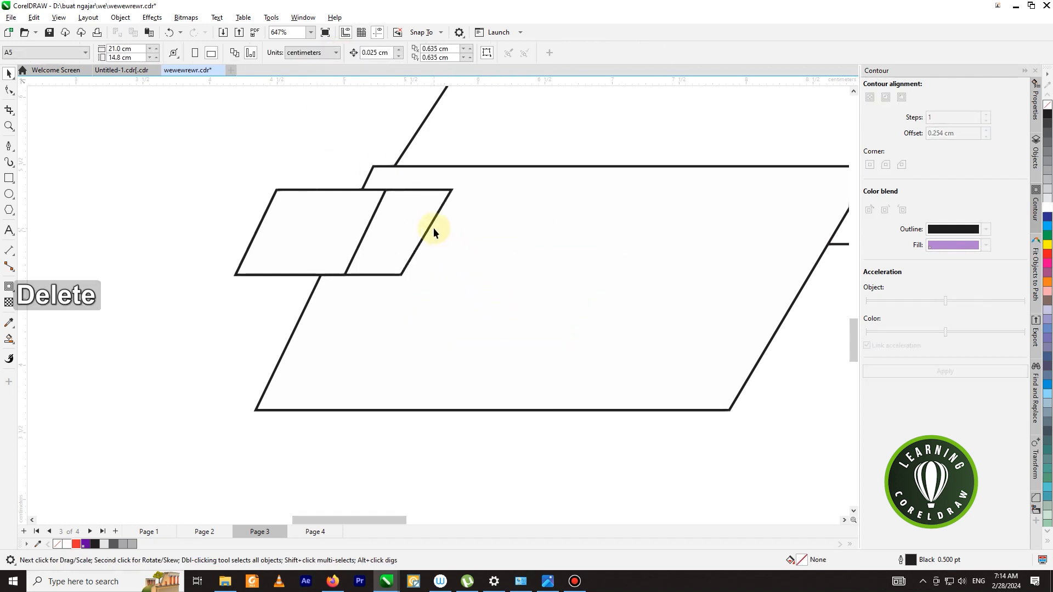
drag(427, 226, 434, 334)
key(Delete)
- Nudge the trimmed small parallelogram slightly right along the white shape's edge and fill it with red (#EB2F2E)
scroll(466, 248, down, 4)
click(197, 235)
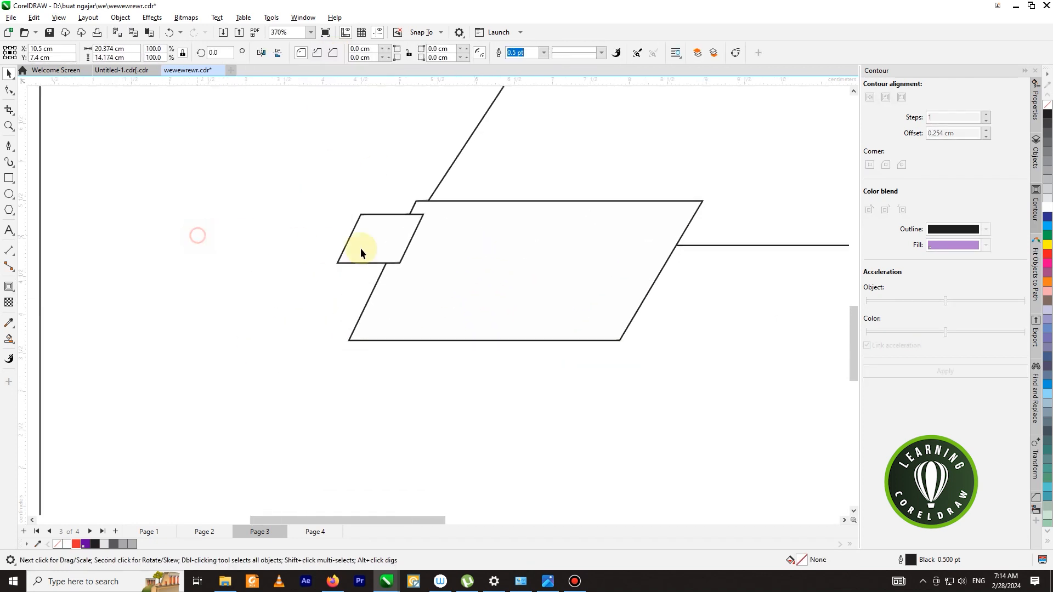
scroll(371, 248, up, 3)
drag(376, 244, 403, 245)
scroll(403, 246, down, 3)
click(76, 544)
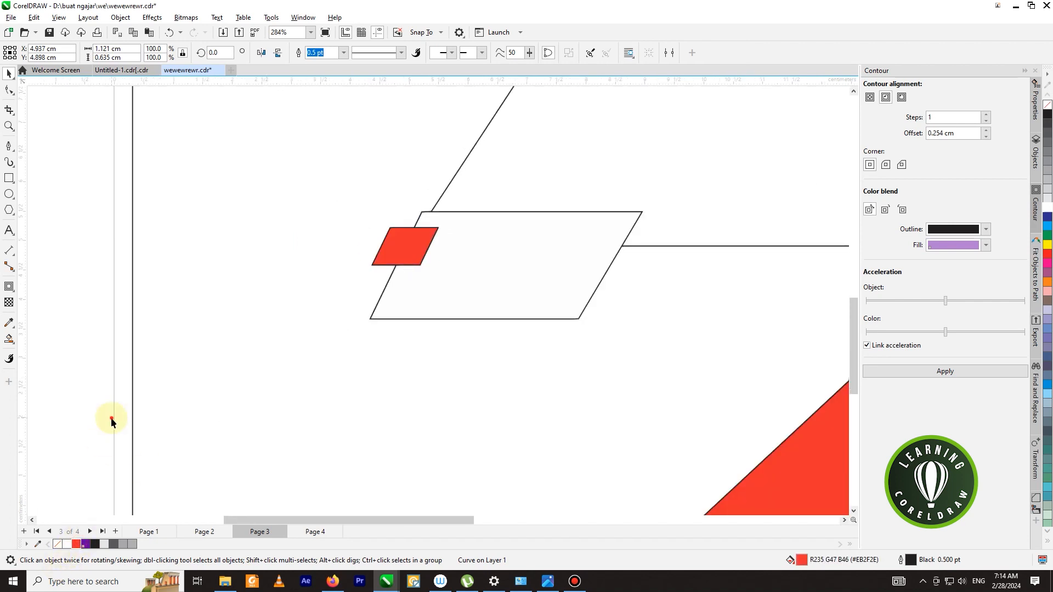
click(111, 418)
- Add a drop shadow to the white parallelogram, cast straight down from its upper edge to just below its base
scroll(308, 245, down, 6)
scroll(428, 279, down, 2)
scroll(342, 254, up, 3)
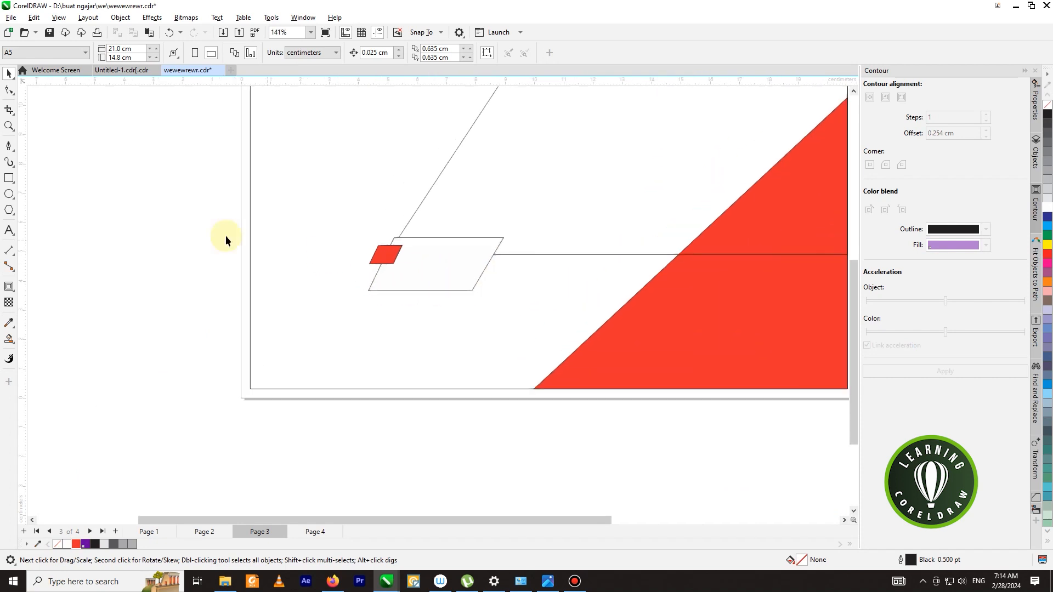
drag(360, 289, 558, 321)
scroll(466, 280, up, 1)
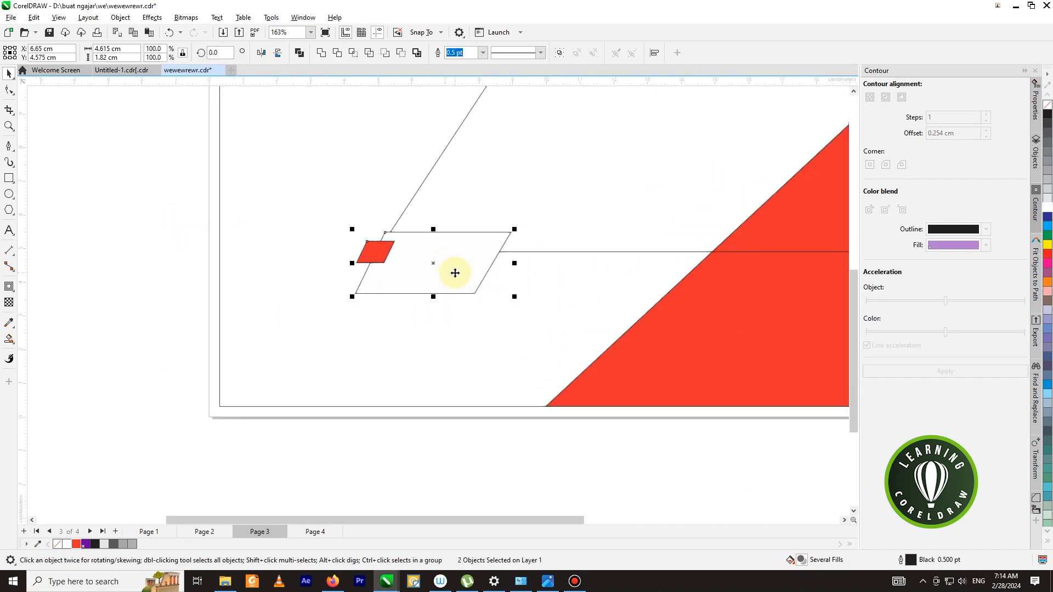
click(411, 286)
scroll(437, 273, up, 2)
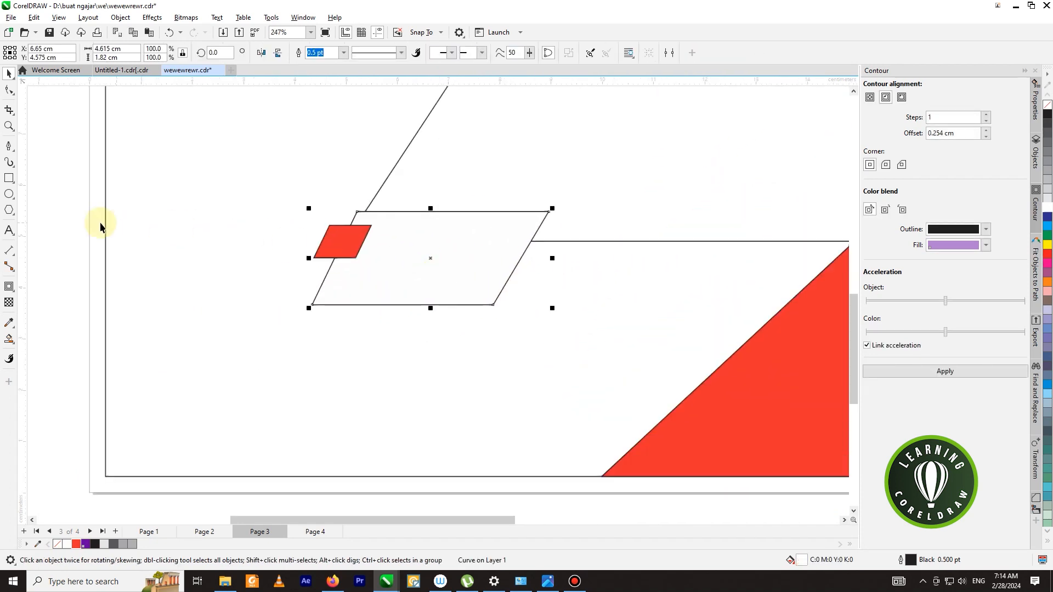
click(9, 286)
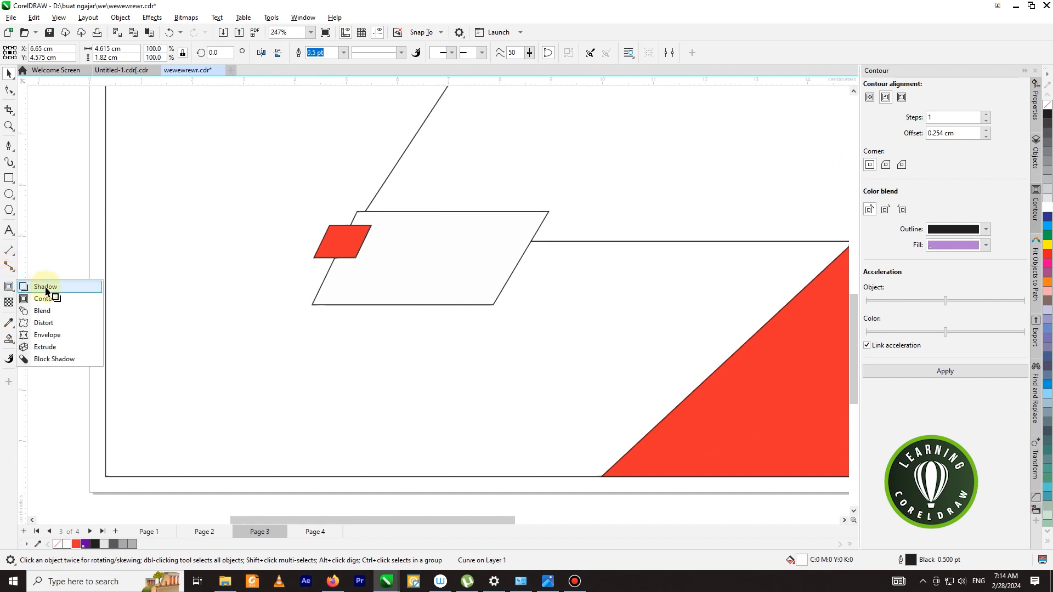
click(31, 281)
scroll(439, 269, up, 1)
drag(426, 204, 428, 326)
scroll(428, 308, down, 2)
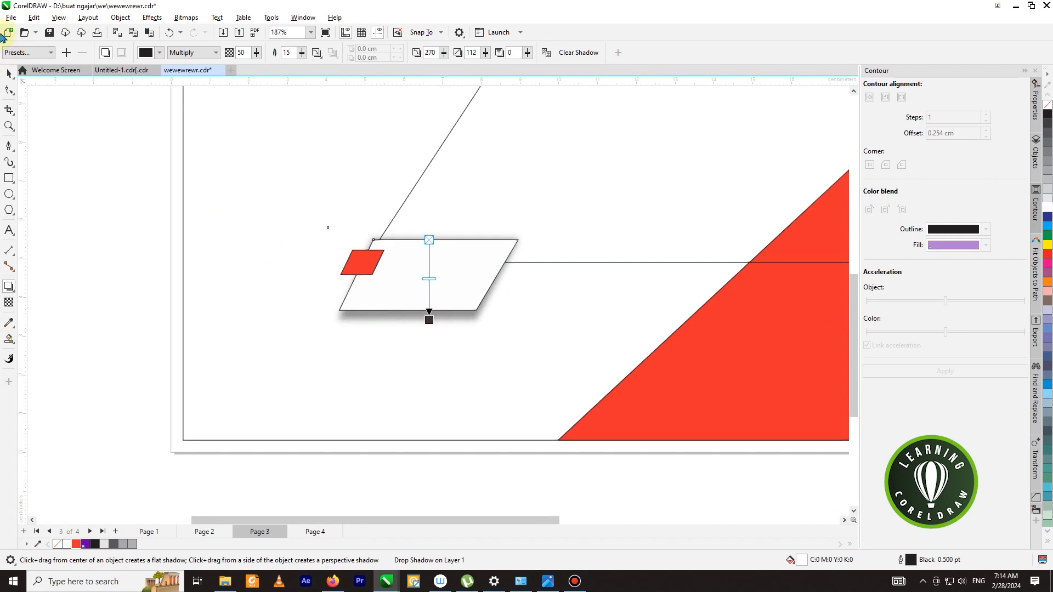
- Add a downward drop shadow to the small red parallelogram
click(8, 75)
click(343, 258)
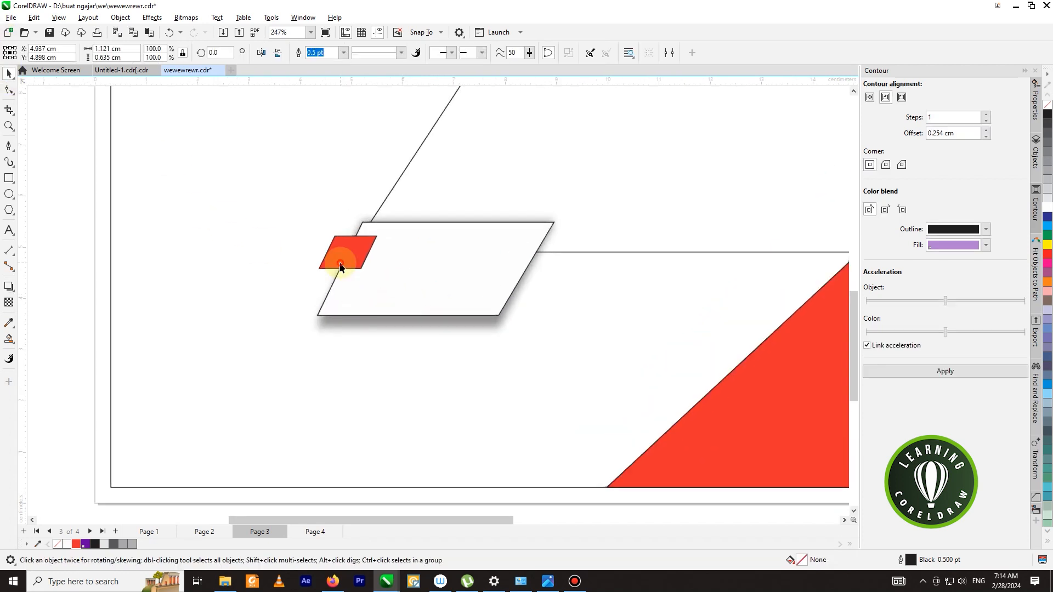
click(10, 287)
scroll(419, 286, up, 2)
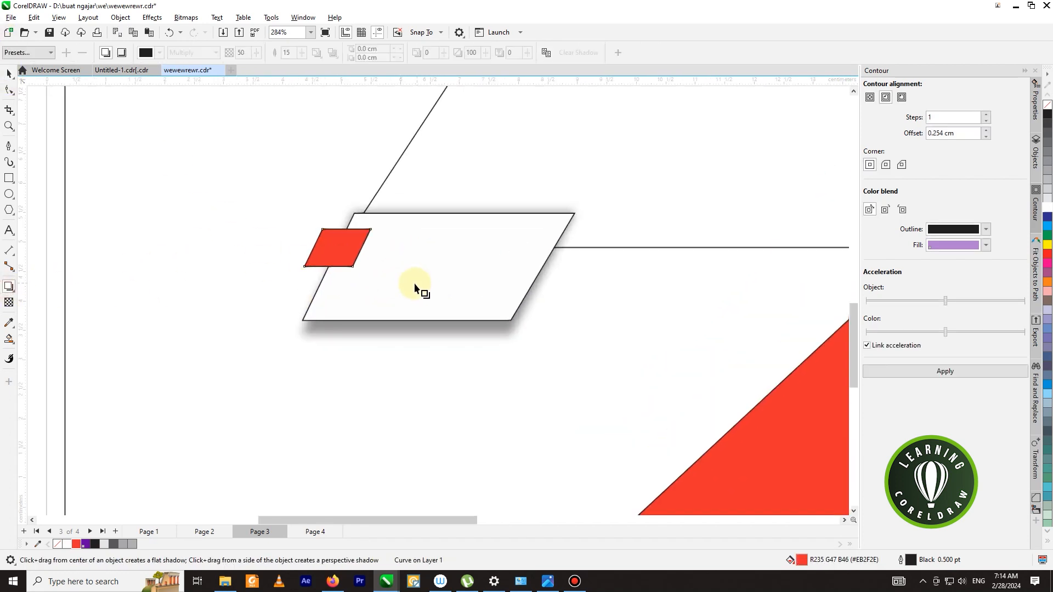
drag(326, 242, 333, 274)
scroll(285, 246, down, 4)
click(8, 76)
- Remove the outlines from the white and red parallelograms by setting their outline width to None
click(425, 268)
scroll(425, 268, down, 1)
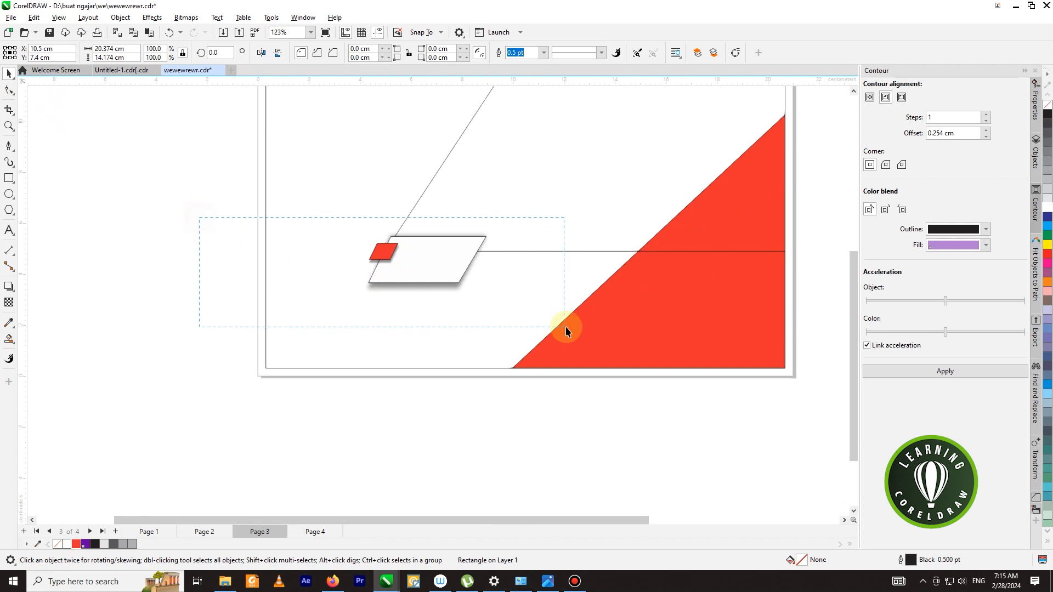
drag(566, 332, 564, 330)
click(483, 54)
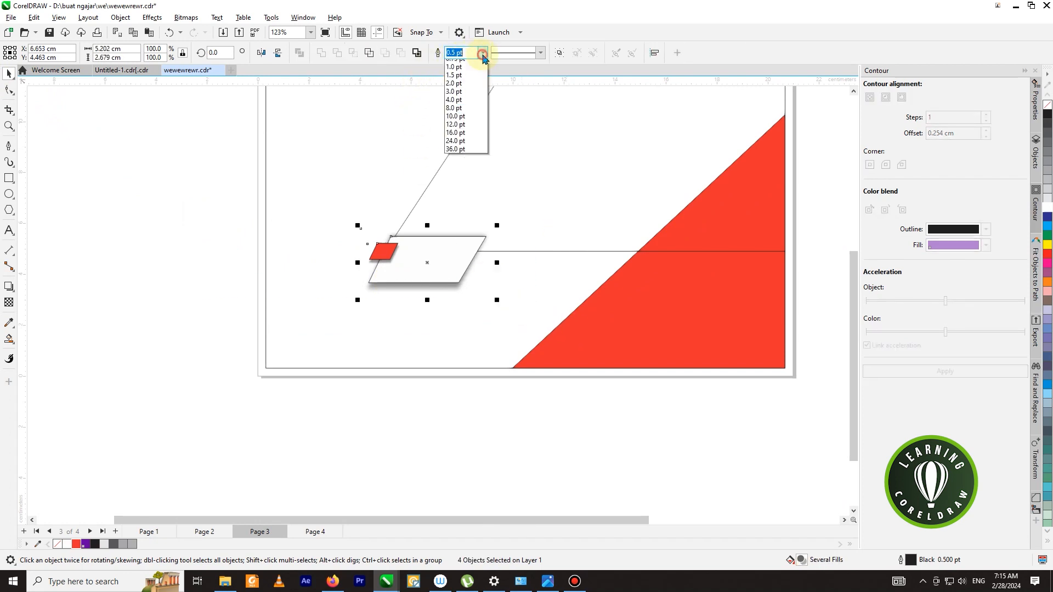
click(479, 65)
click(178, 258)
scroll(307, 253, down, 2)
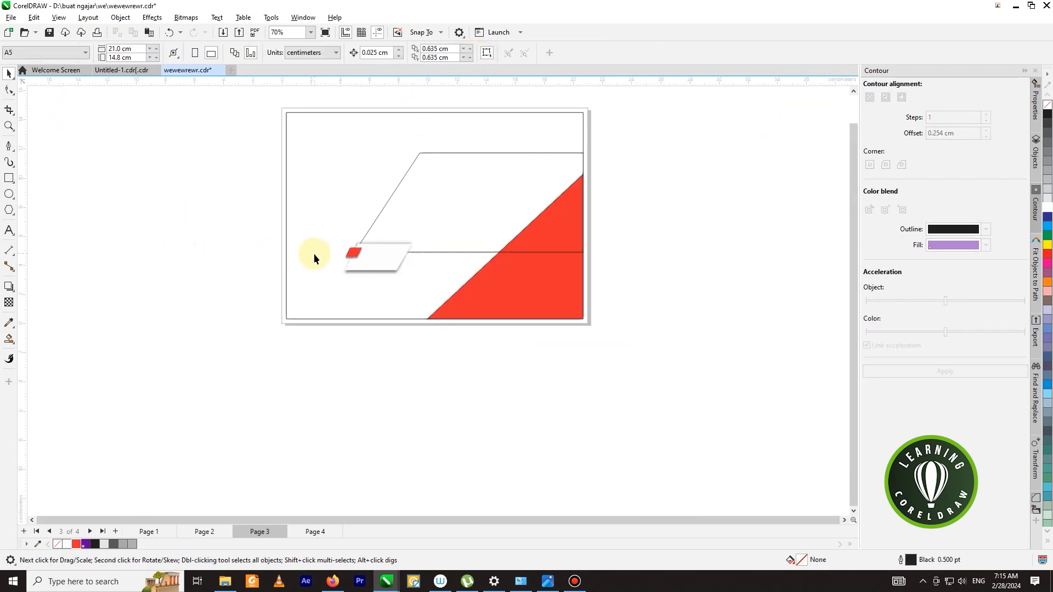
- Copy the white and red parallelograms with their shadows and paste the duplicate in place
scroll(281, 261, up, 1)
drag(451, 285, 451, 286)
scroll(413, 258, up, 1)
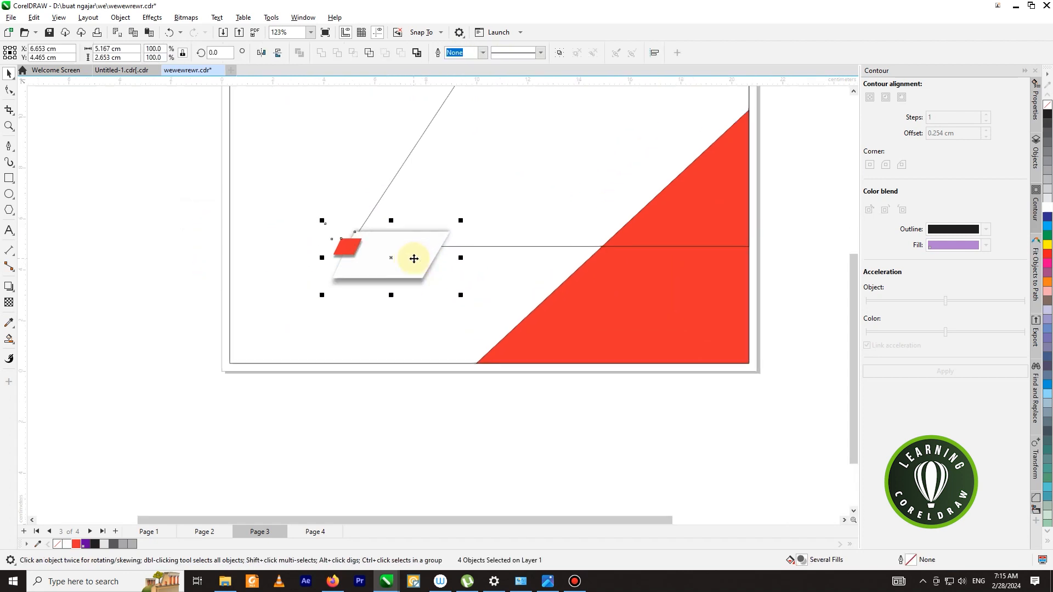
right_click(414, 257)
click(437, 334)
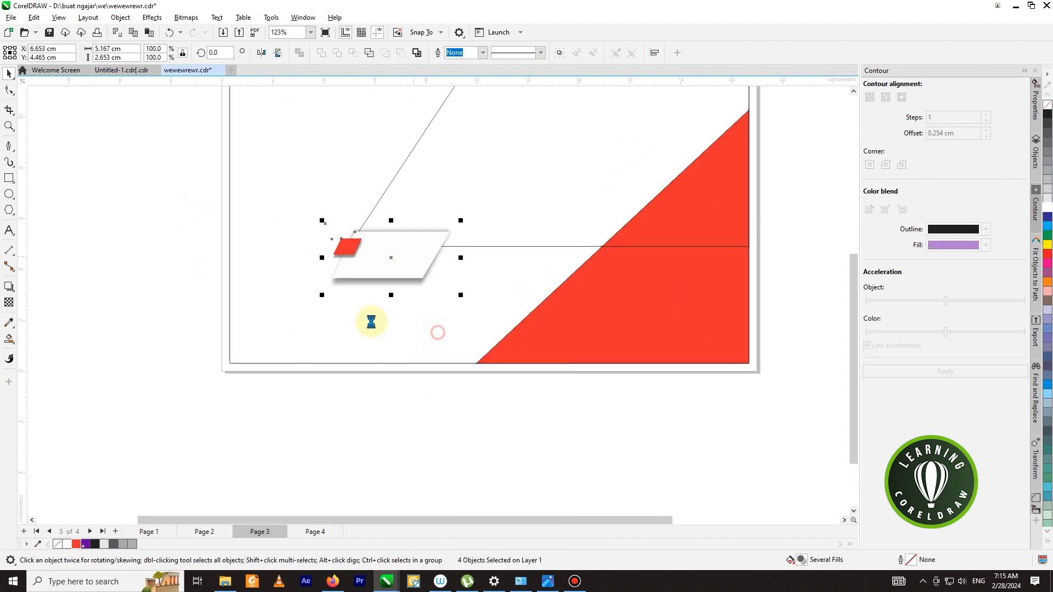
right_click(144, 225)
key(Escape)
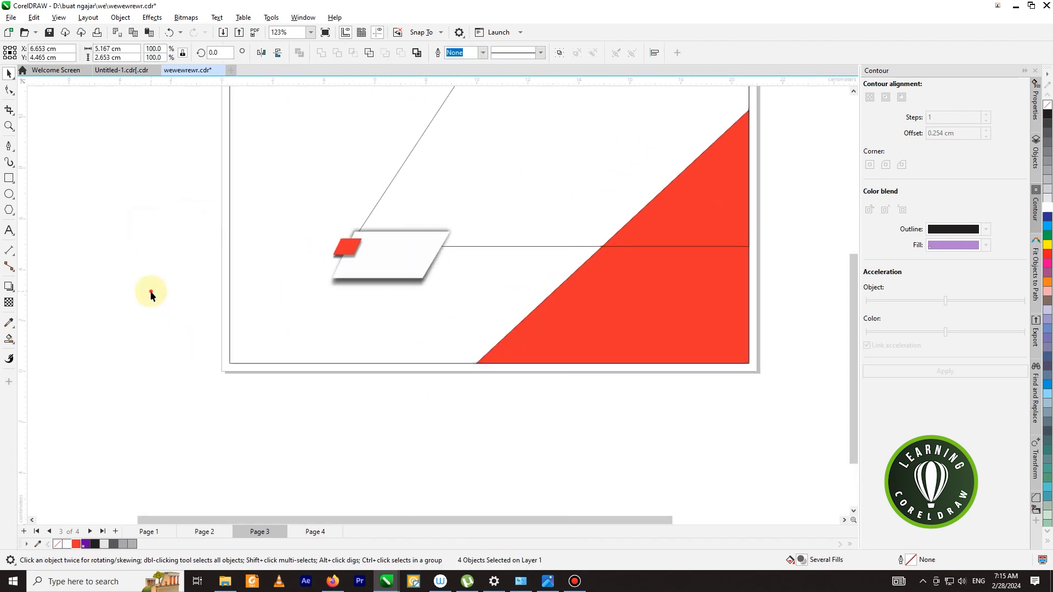
click(150, 291)
- Move the duplicate white and red parallelograms together about 4.9 cm to the right, beside the original pair
drag(393, 245, 470, 246)
key(ctrl+z)
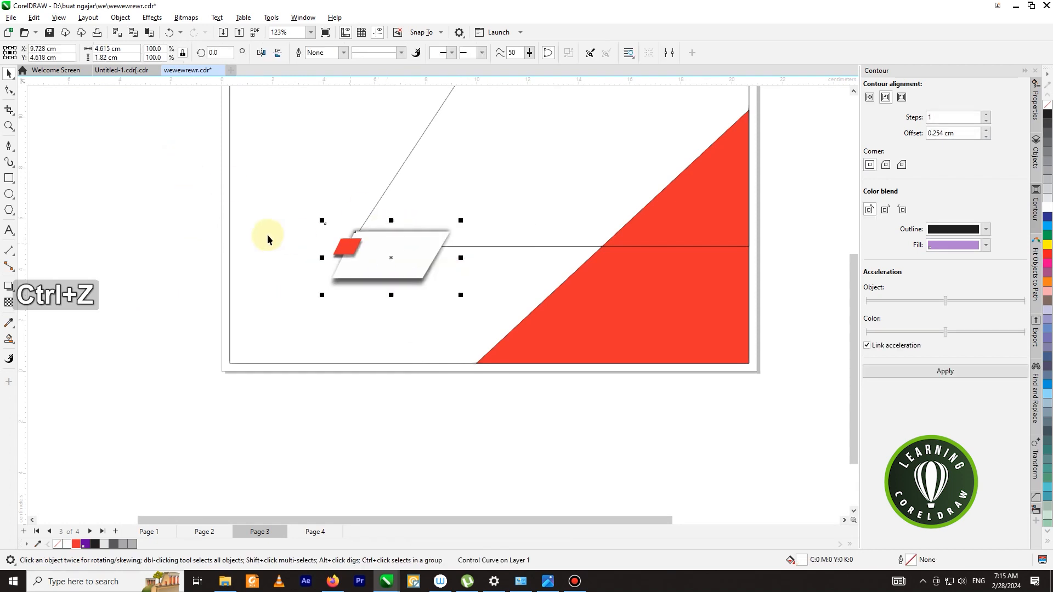
scroll(320, 238, up, 2)
click(349, 250)
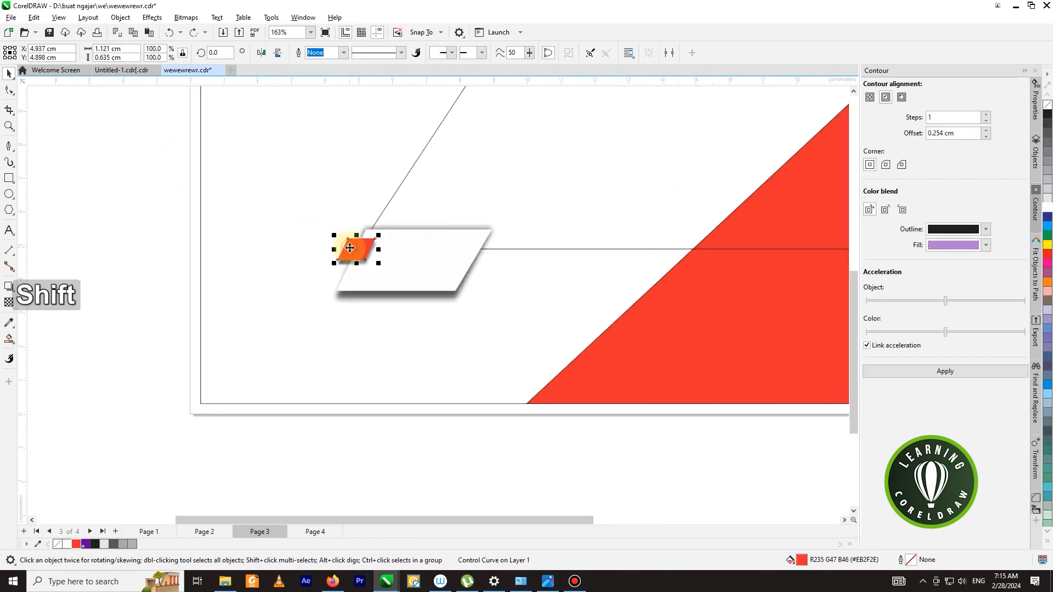
click(107, 192)
click(371, 245)
scroll(389, 246, up, 2)
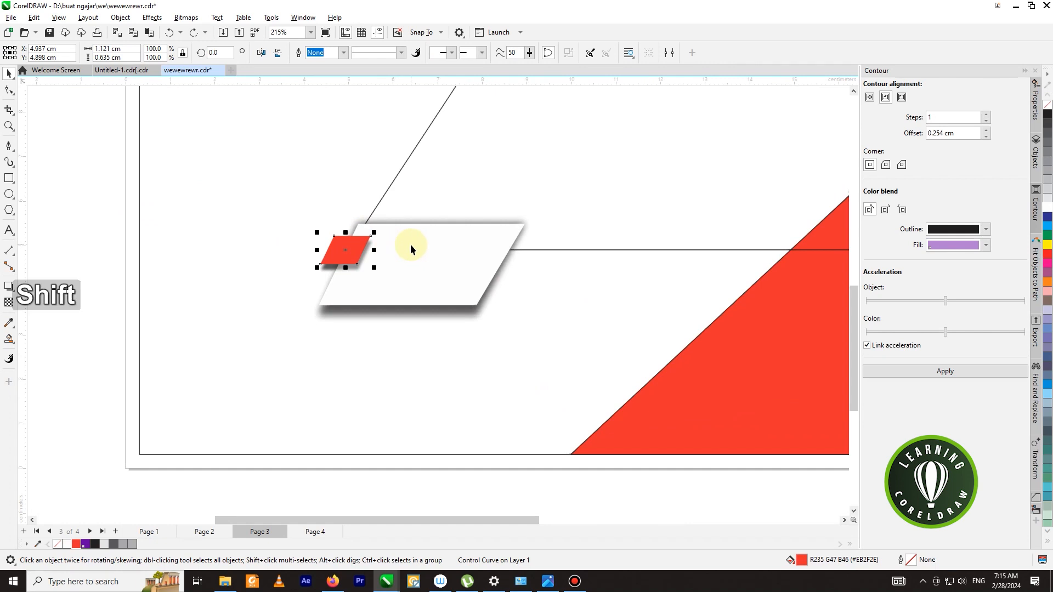
shift+click(406, 245)
drag(399, 242, 613, 235)
scroll(582, 224, down, 5)
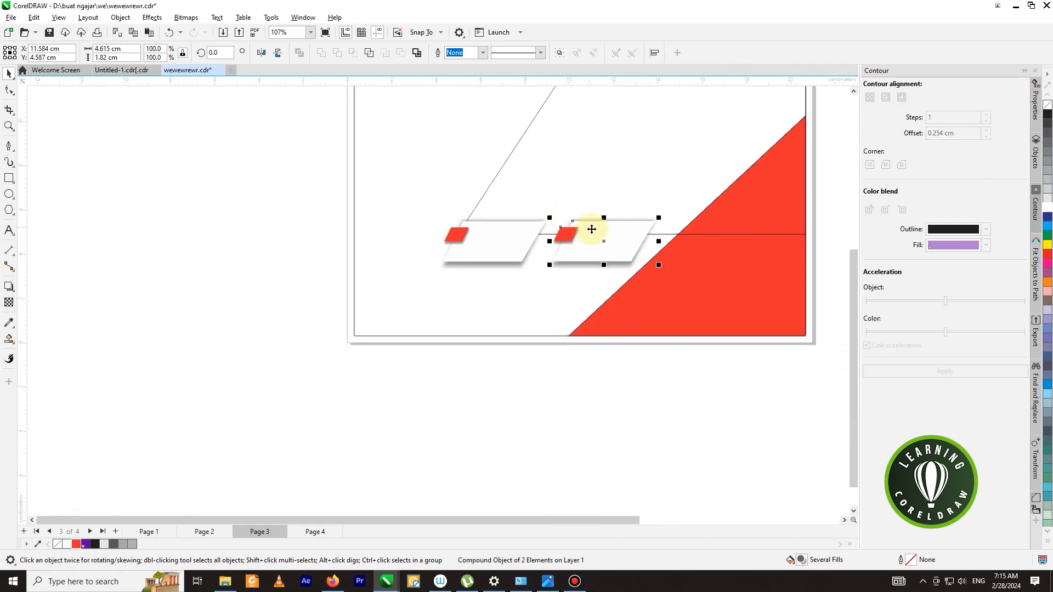
- Group the duplicate parallelograms and move the group onto the red triangle, centred at about X 16.9 cm
right_click(597, 236)
click(634, 292)
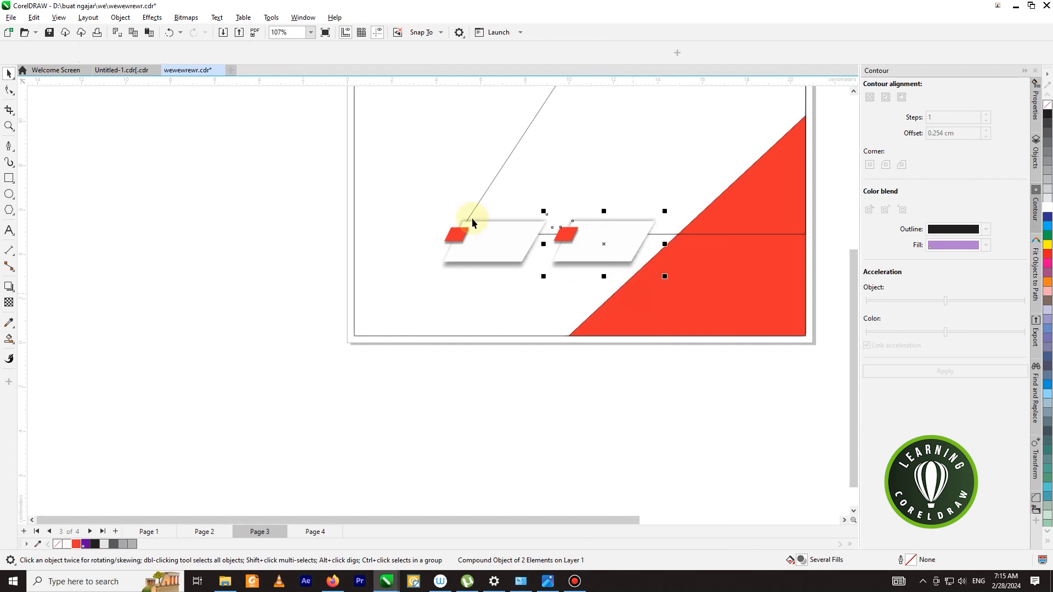
scroll(470, 222, down, 2)
scroll(556, 206, up, 2)
drag(581, 217, 692, 235)
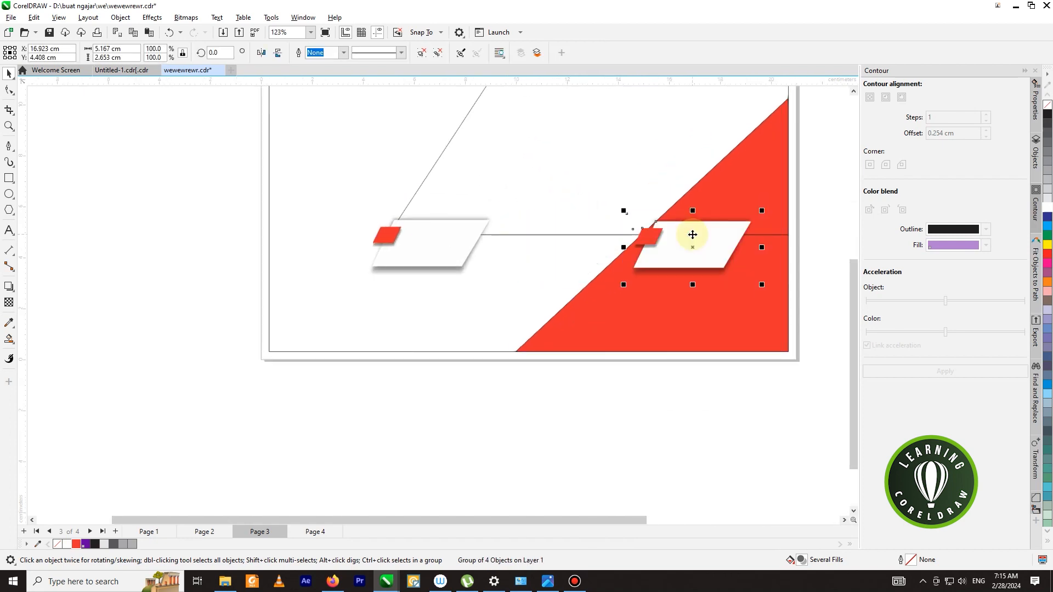
- Try placing a separate copy of the grouped white parallelogram between the two panel pairs, and undo it
ctrl+right_click(692, 234)
click(637, 340)
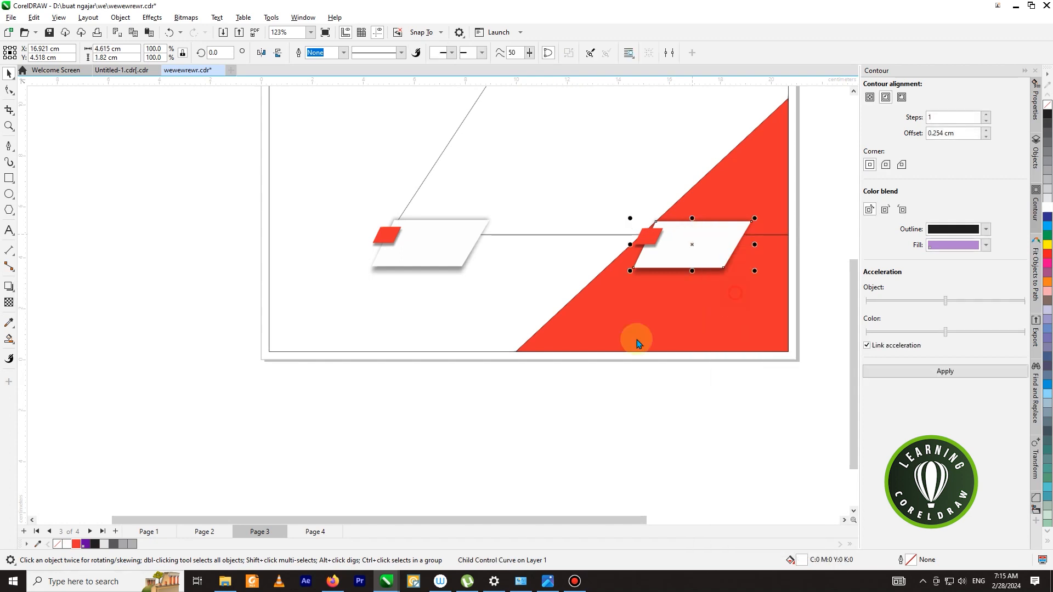
right_click(544, 432)
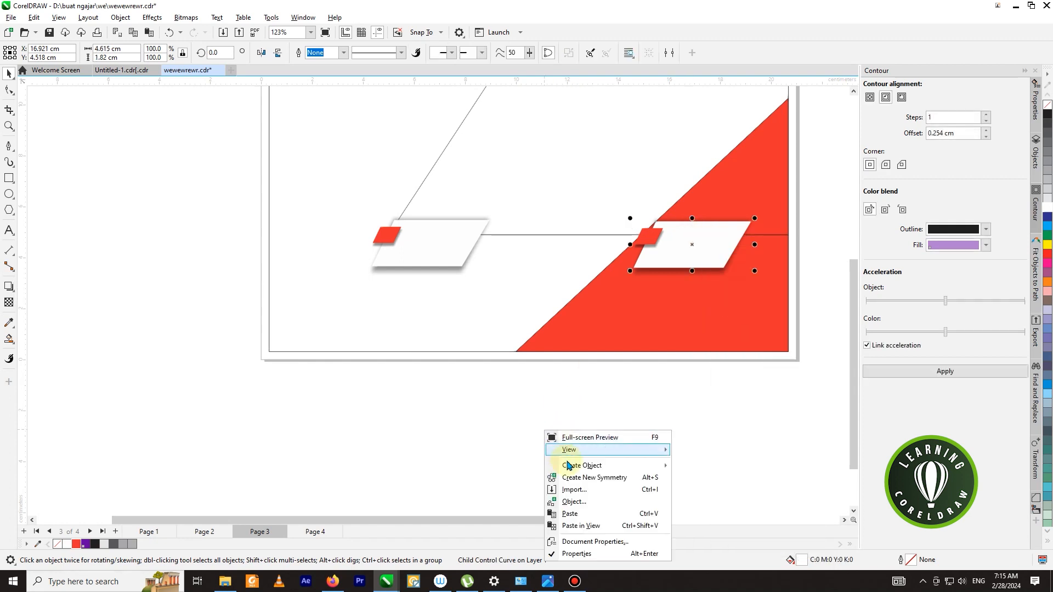
click(574, 520)
drag(649, 241, 592, 239)
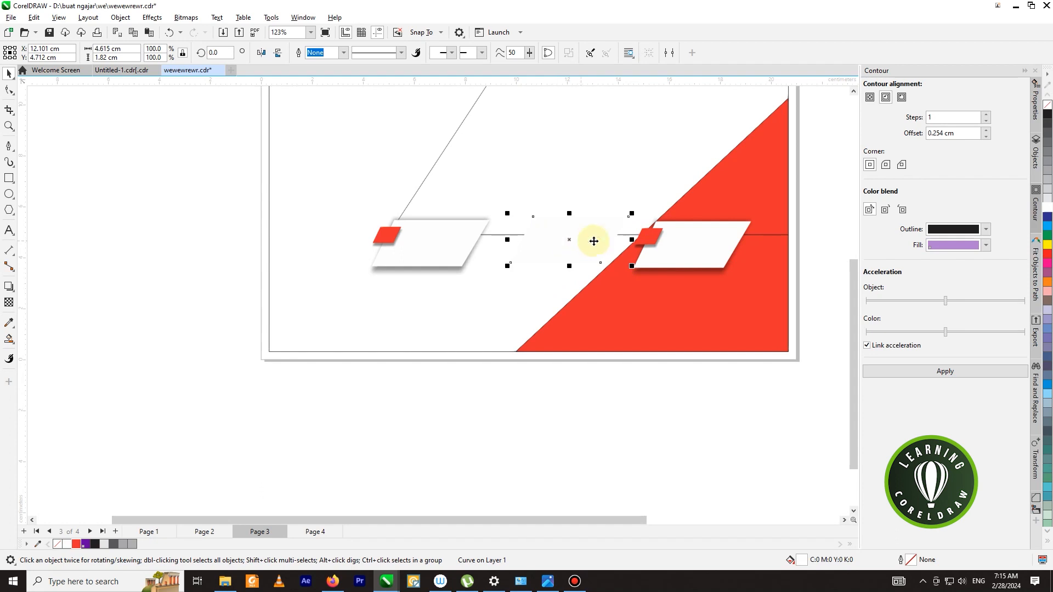
key(ctrl+z)
scroll(529, 236, down, 2)
click(560, 374)
key(ctrl+z)
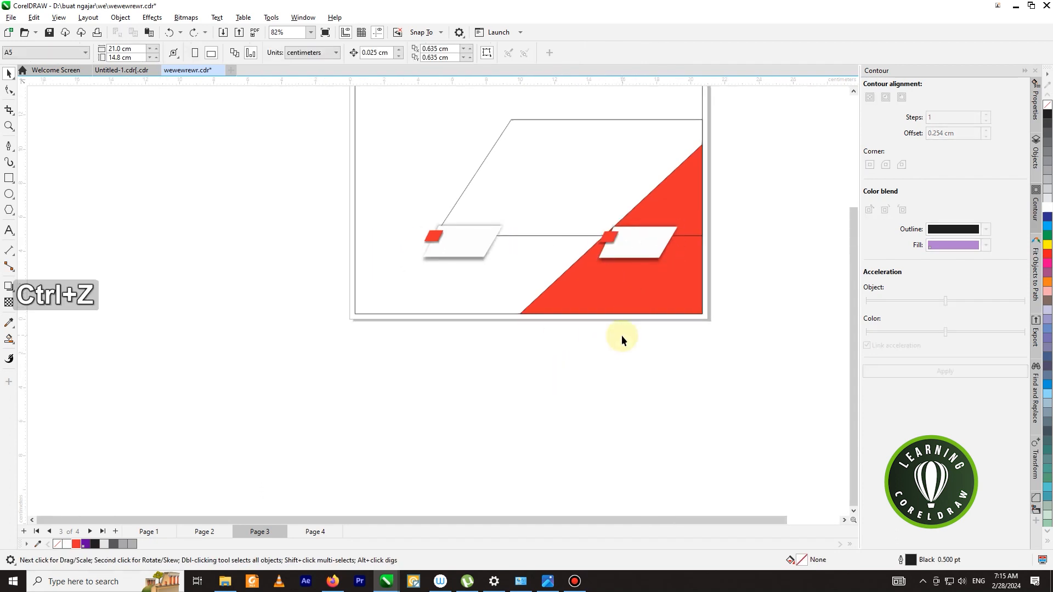
- Copy the grouped parallelograms on the red triangle and place the pasted copy between the two existing pairs, centred at about X 12.2 cm
click(633, 237)
right_click(631, 235)
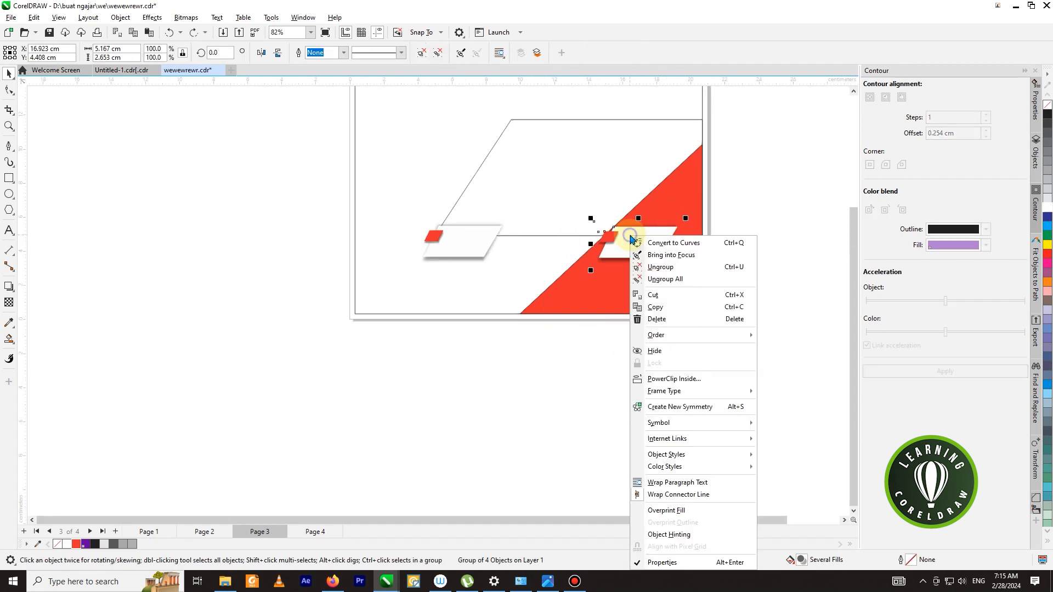
click(653, 296)
right_click(595, 374)
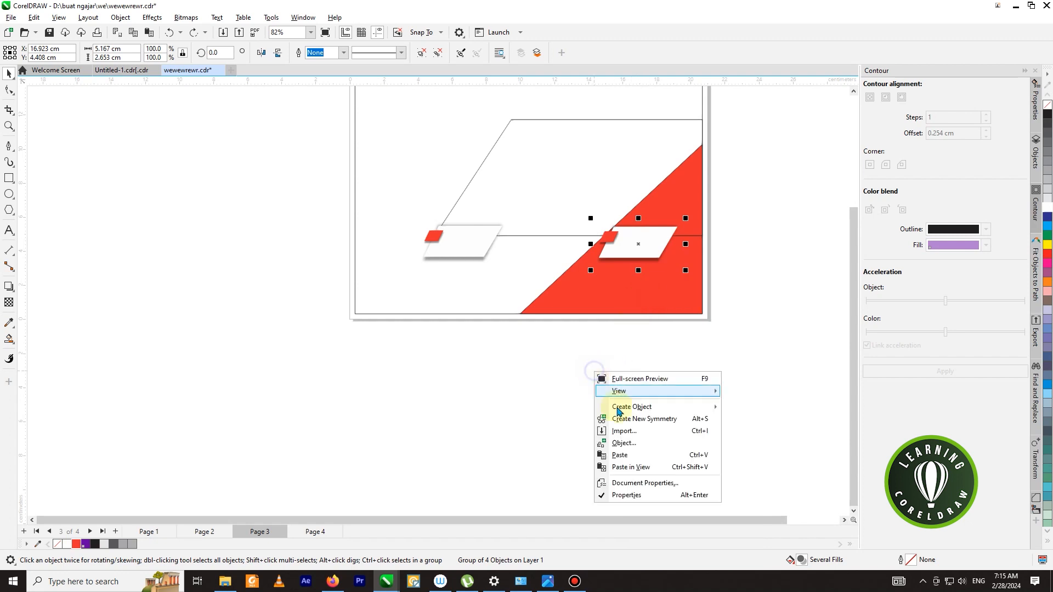
click(630, 467)
drag(631, 238, 558, 241)
key(ctrl+g)
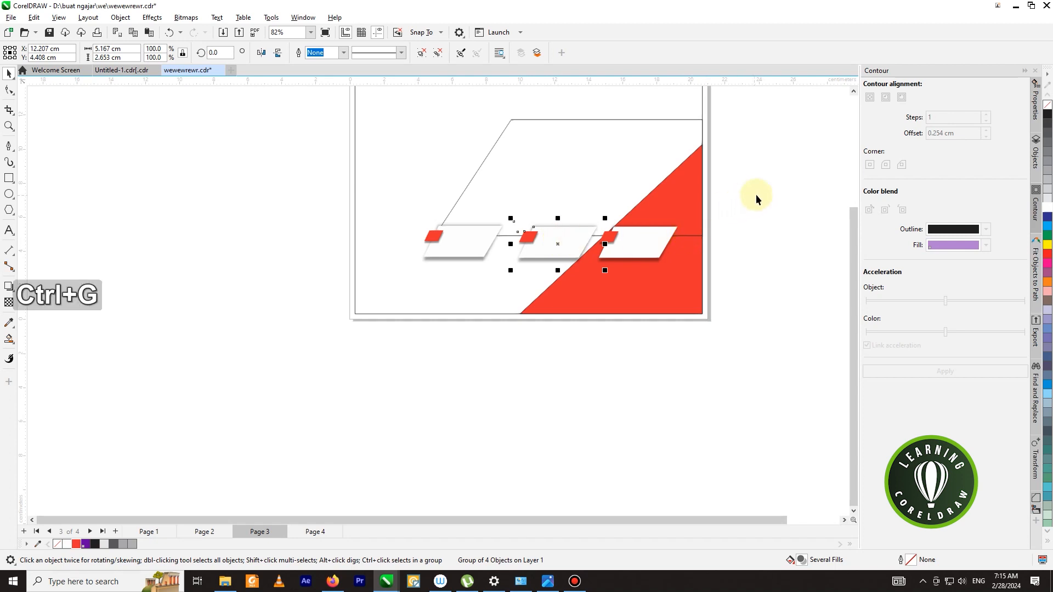
drag(609, 268, 535, 269)
key(ctrl+g)
shift+click(622, 254)
shift+click(464, 248)
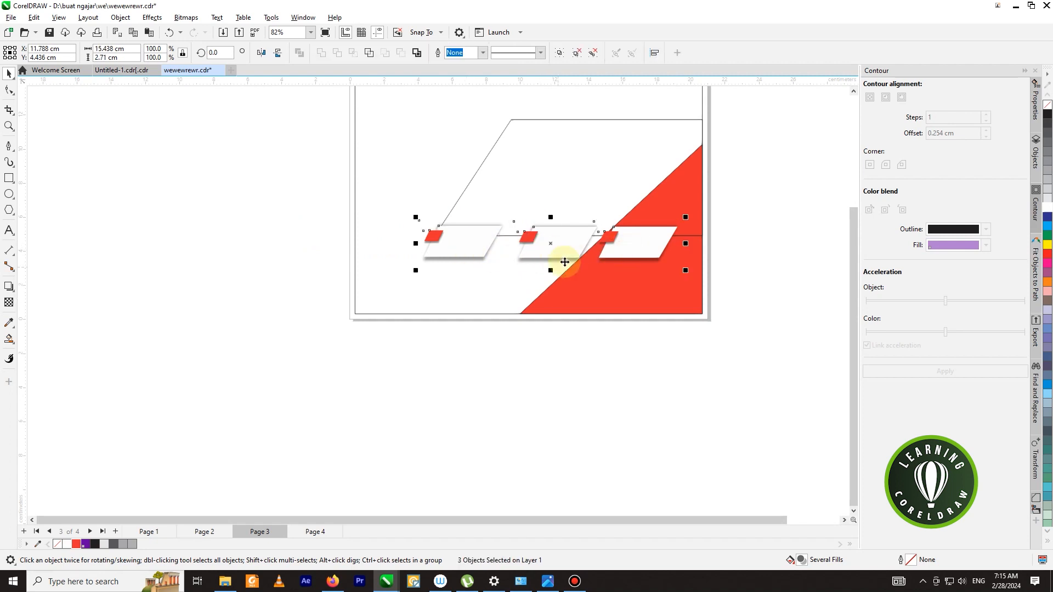
click(811, 254)
scroll(670, 241, down, 3)
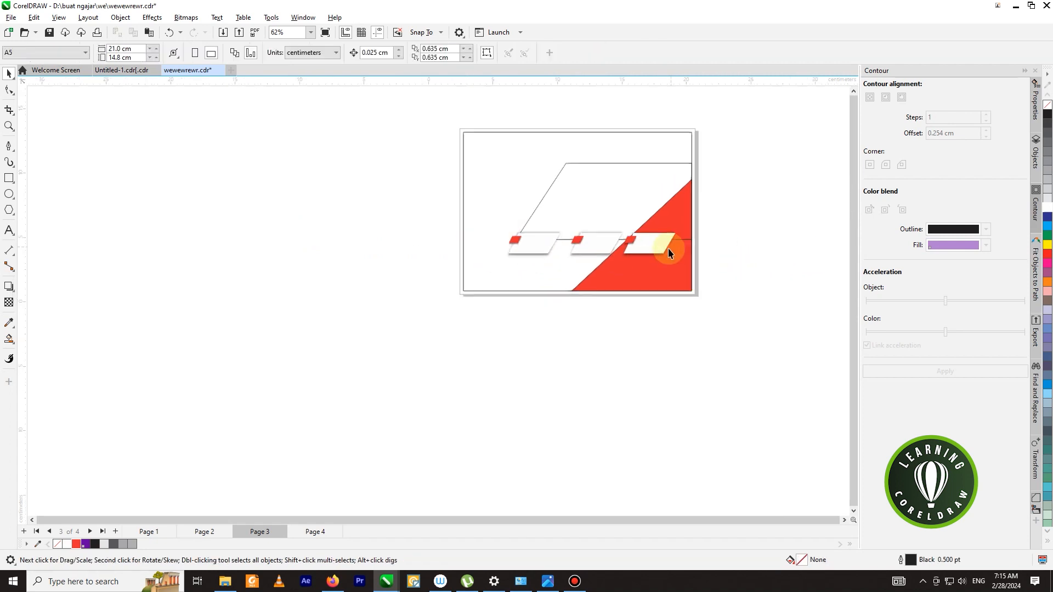
scroll(626, 179, up, 2)
click(628, 182)
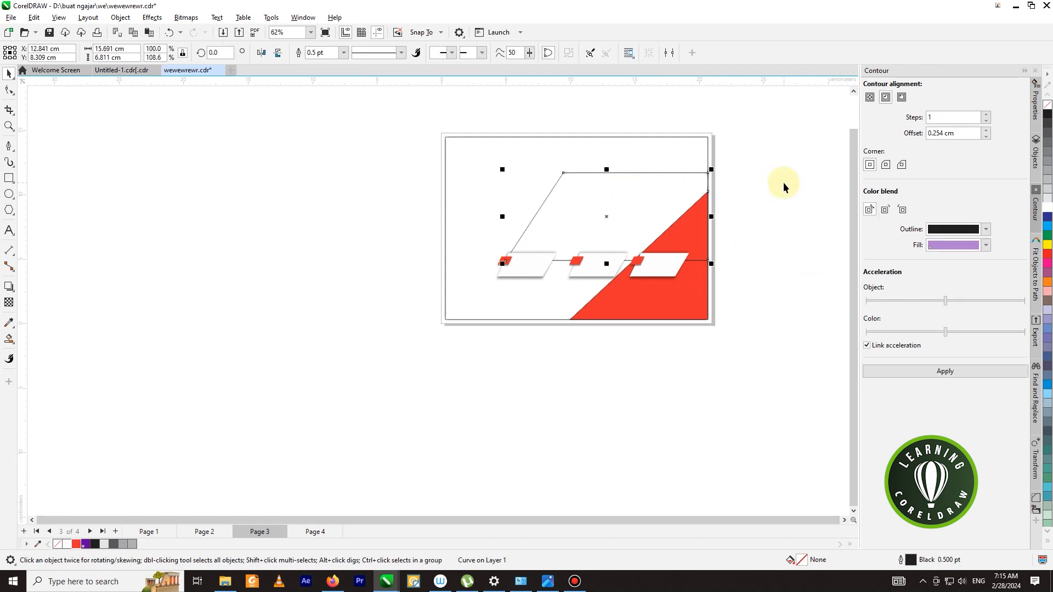
click(776, 186)
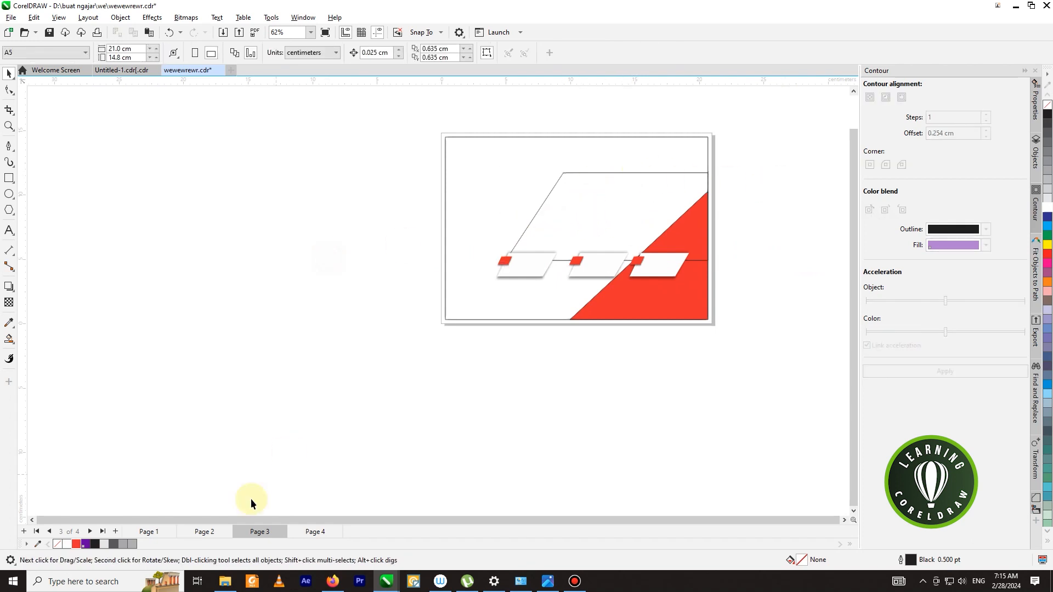
- On Page 2, extract the two-person photo from its PowerClip frame and copy it
click(213, 532)
click(655, 177)
right_click(657, 180)
click(689, 209)
click(780, 208)
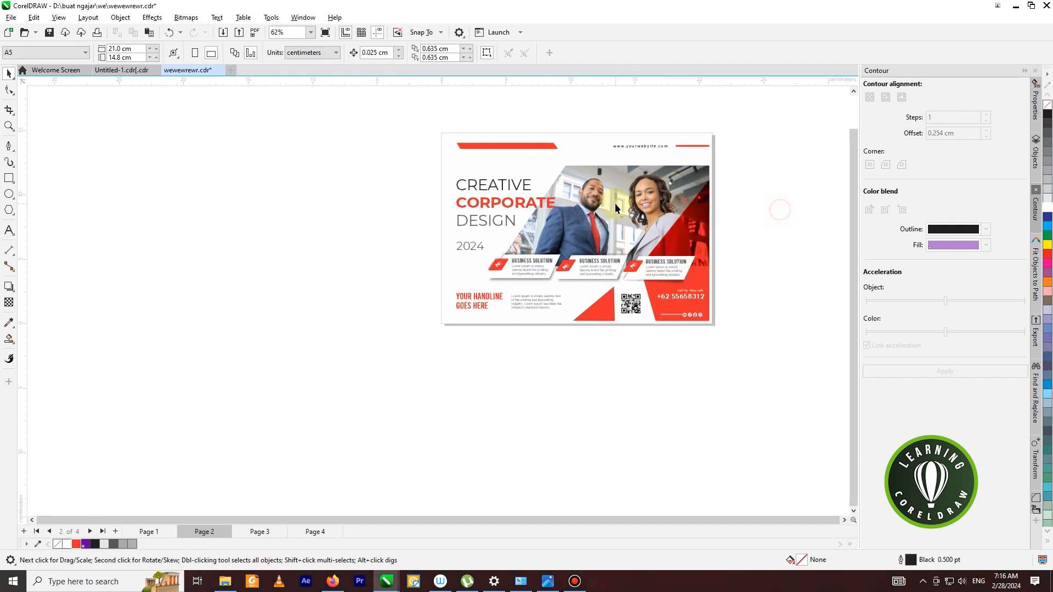
click(615, 202)
right_click(615, 202)
click(675, 212)
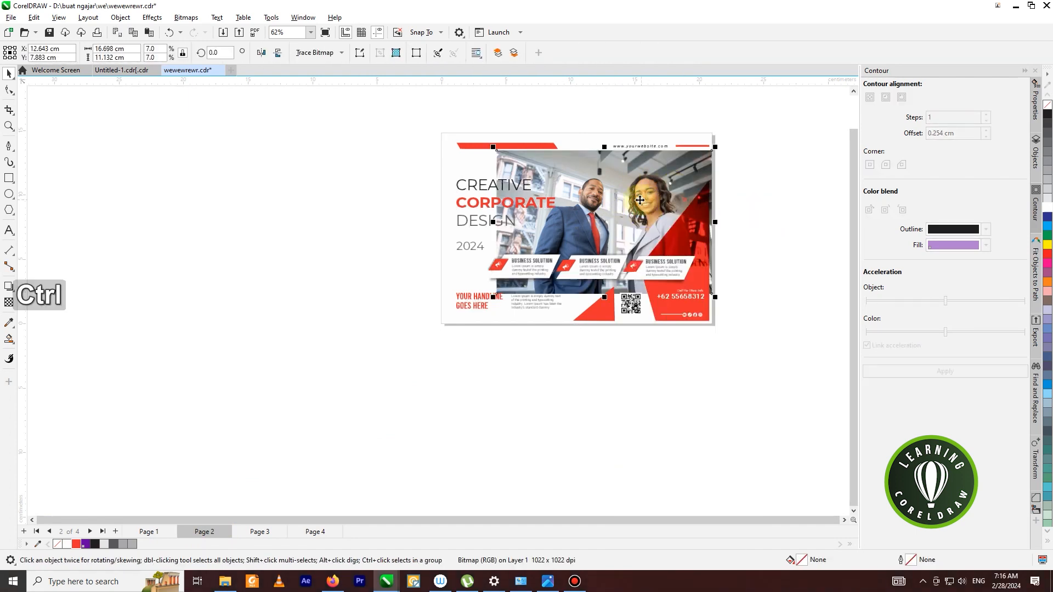
- Paste the photo on Page 3 and PowerClip it inside the large slanted panel
click(266, 534)
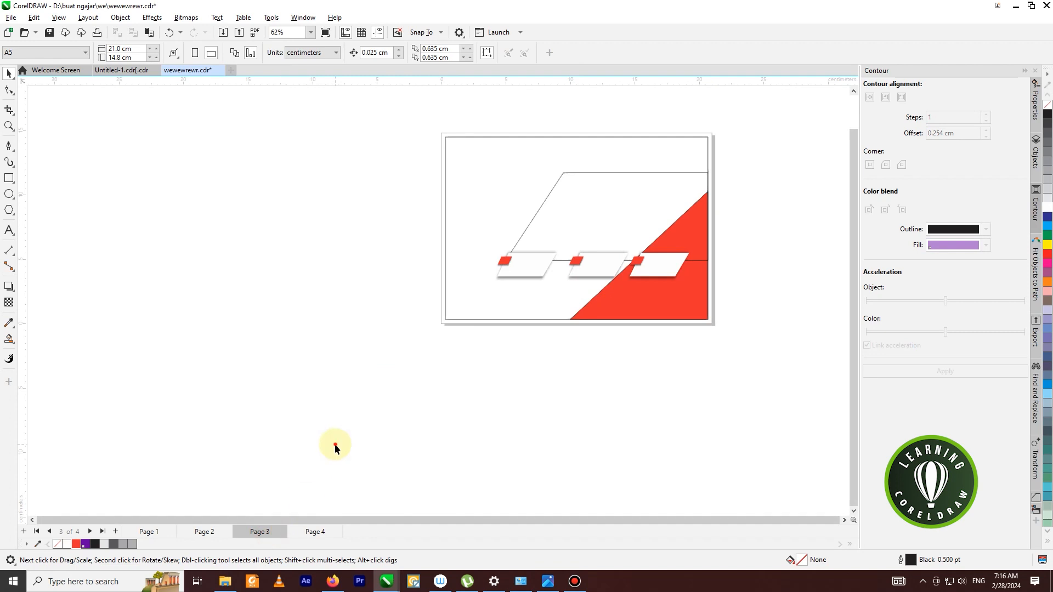
scroll(706, 203, up, 2)
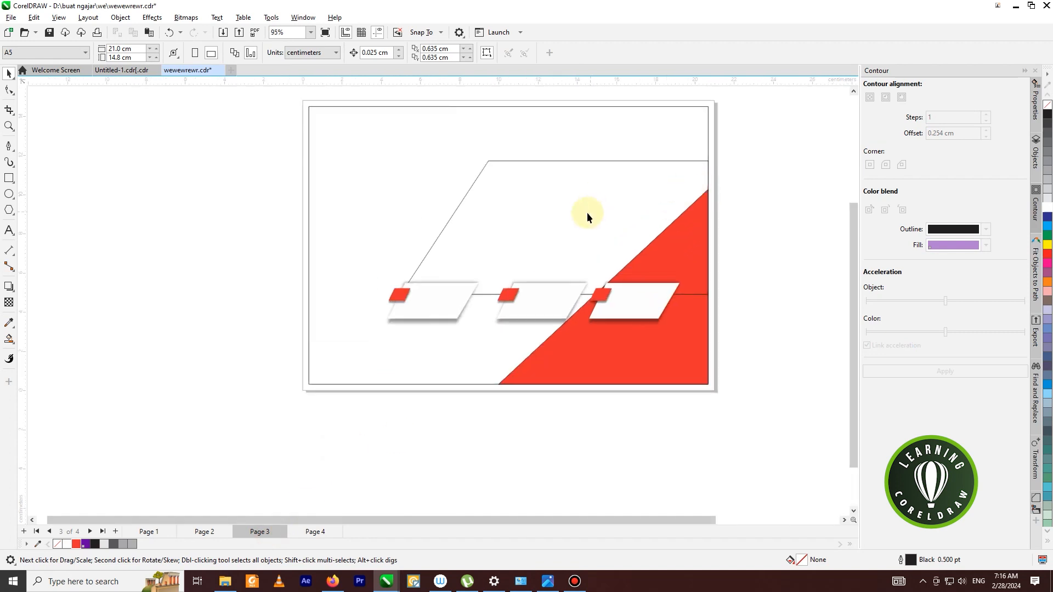
key(ctrl+v)
drag(536, 200, 173, 197)
right_click(173, 198)
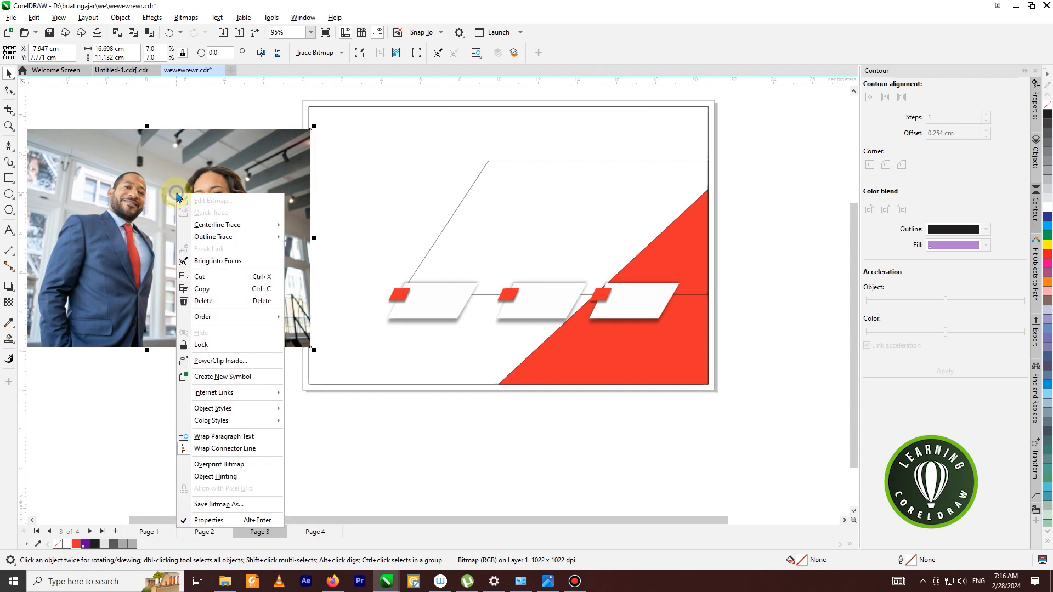
click(214, 359)
click(492, 254)
- Edit the slanted panel's PowerClip contents, shrinking the photo to about 15.2 × 10.1 cm and moving it to about Y 7.4 cm
right_click(543, 208)
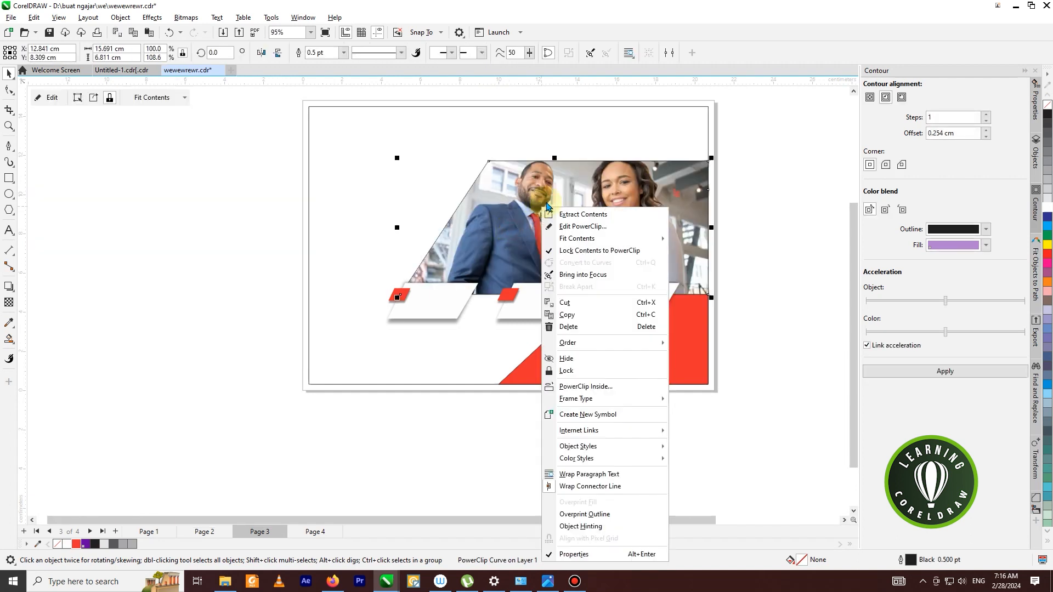
click(569, 227)
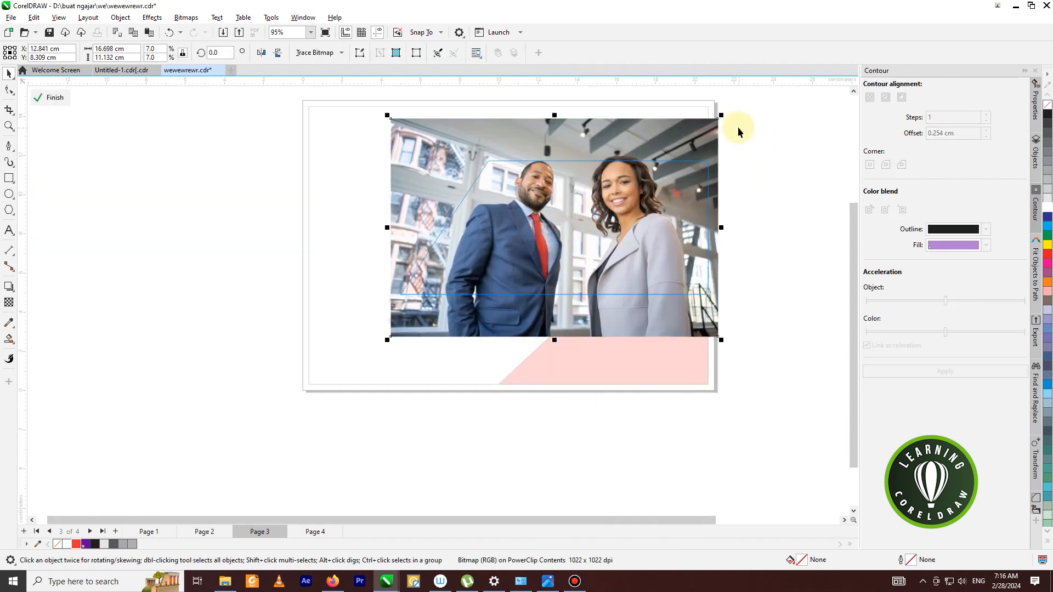
drag(721, 117, 711, 122)
drag(386, 123, 407, 135)
drag(543, 185, 545, 198)
click(491, 307)
click(465, 335)
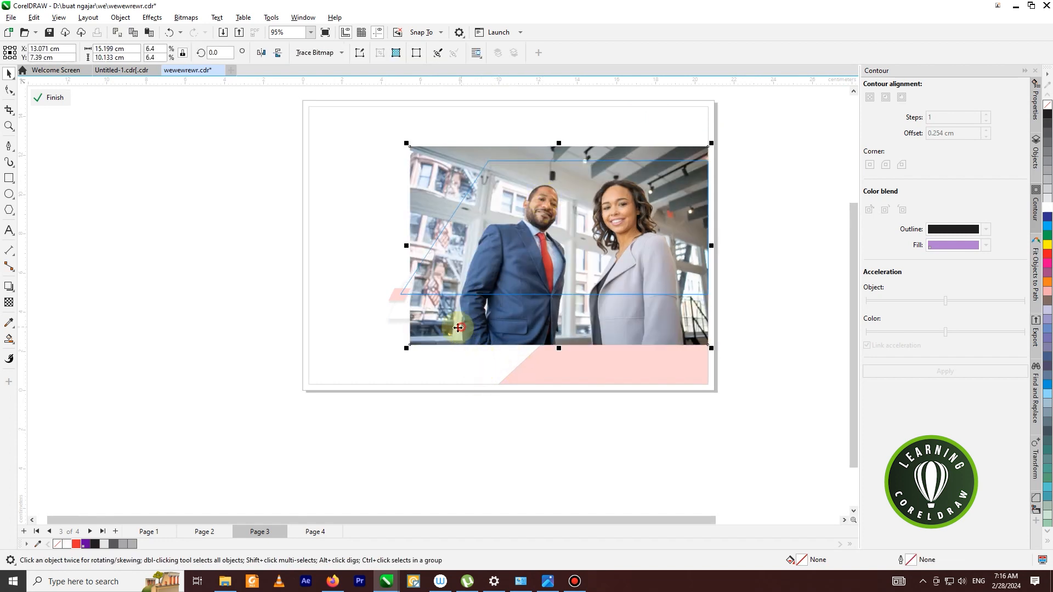
- Enlarge the photo to about 15.7 × 10.5 cm, move it up to about Y 7.6 cm, and finish editing the PowerClip
drag(406, 351, 395, 360)
scroll(671, 182, up, 1)
drag(678, 195, 679, 186)
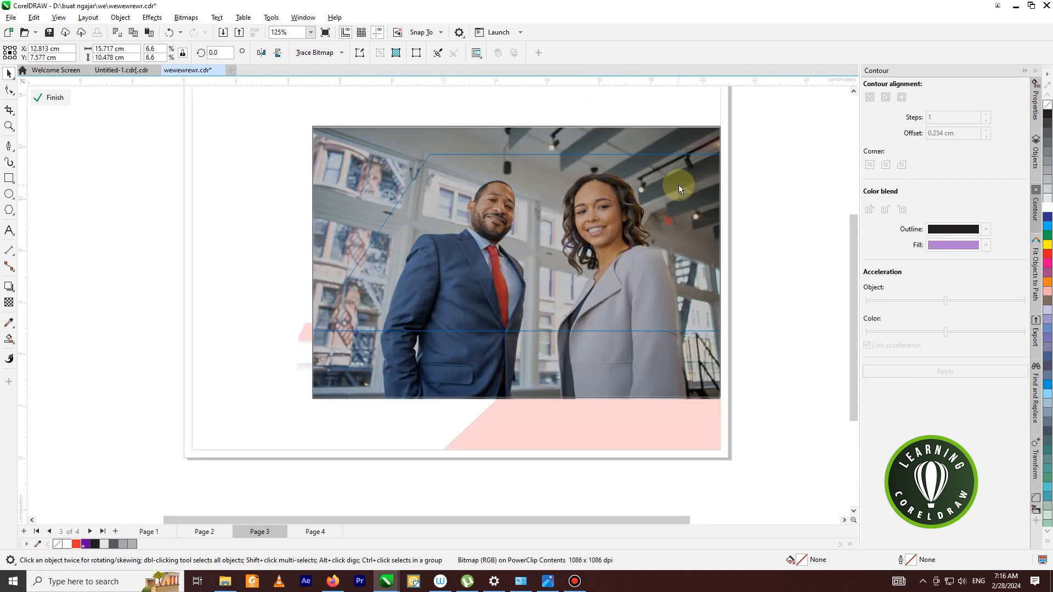
right_click(684, 181)
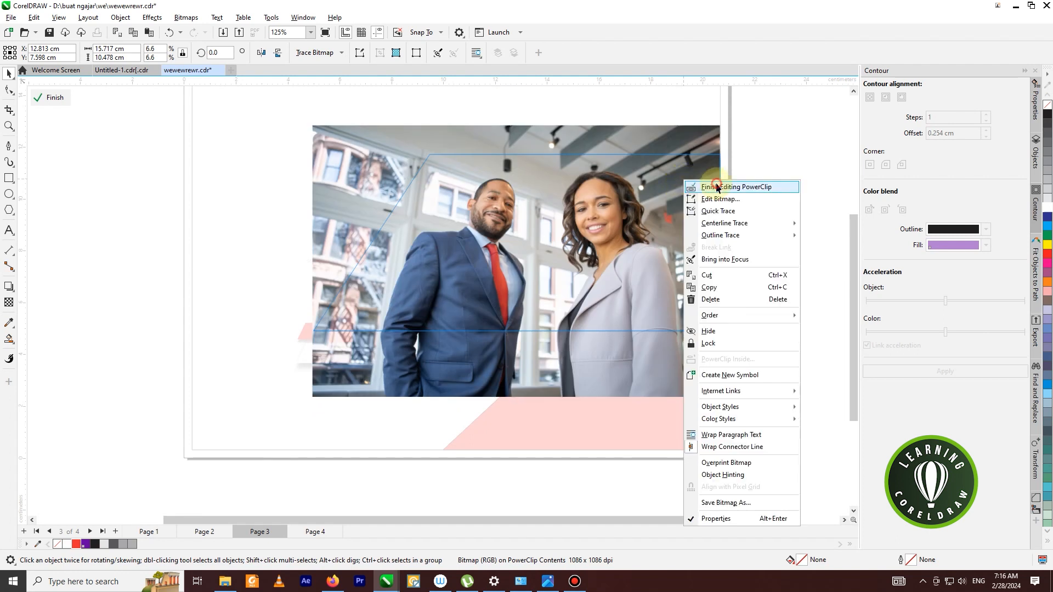
click(717, 185)
click(784, 192)
scroll(681, 187, down, 1)
scroll(680, 201, up, 1)
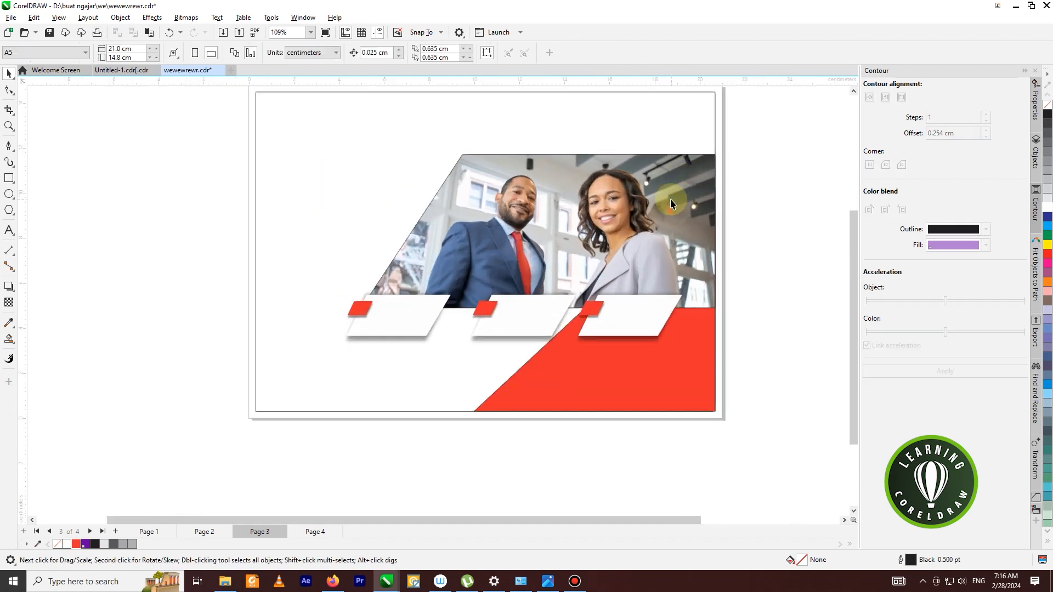
- Reopen the photo's PowerClip, fine-tune the photo size to about 15.73 × 10.49 cm at the panel's right edge, and finish editing
right_click(666, 199)
click(699, 216)
scroll(720, 147, up, 2)
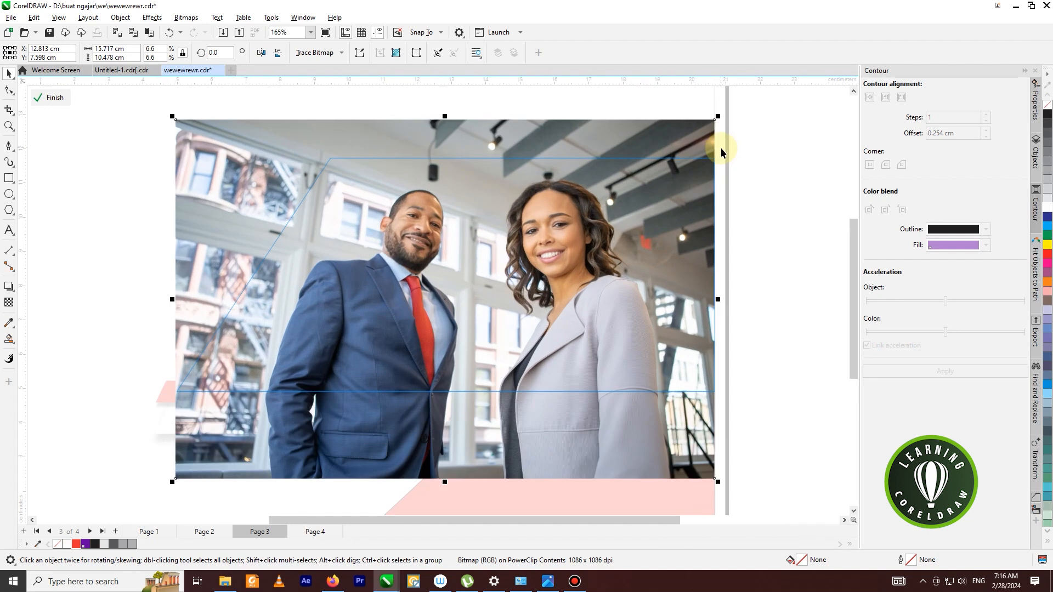
scroll(720, 147, up, 2)
drag(714, 98, 711, 99)
scroll(707, 115, down, 3)
right_click(654, 164)
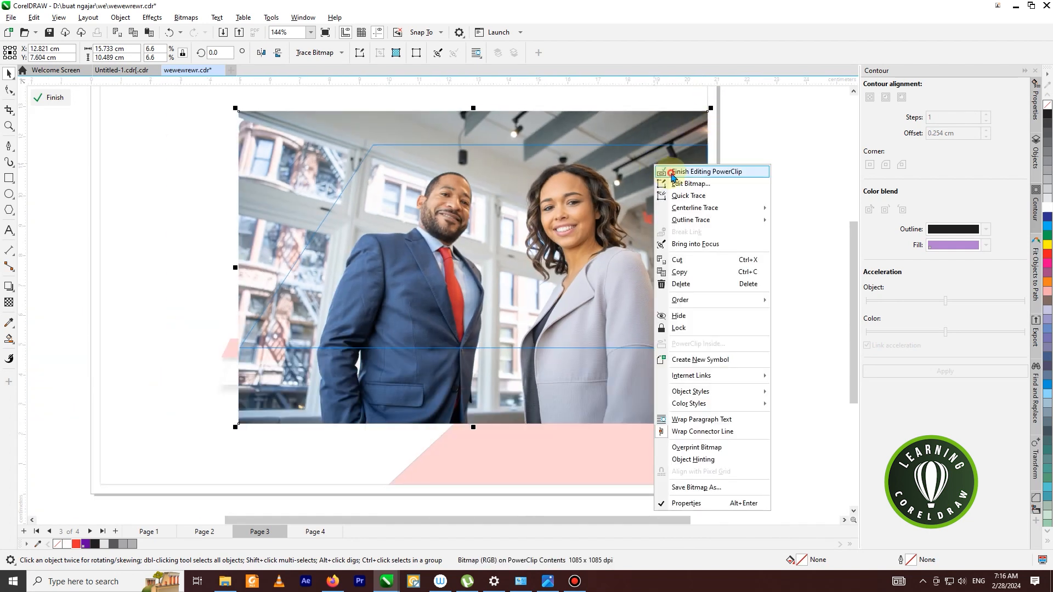
click(673, 173)
click(754, 192)
- Remove the outline from the slanted photo panel
scroll(754, 192, down, 3)
click(591, 181)
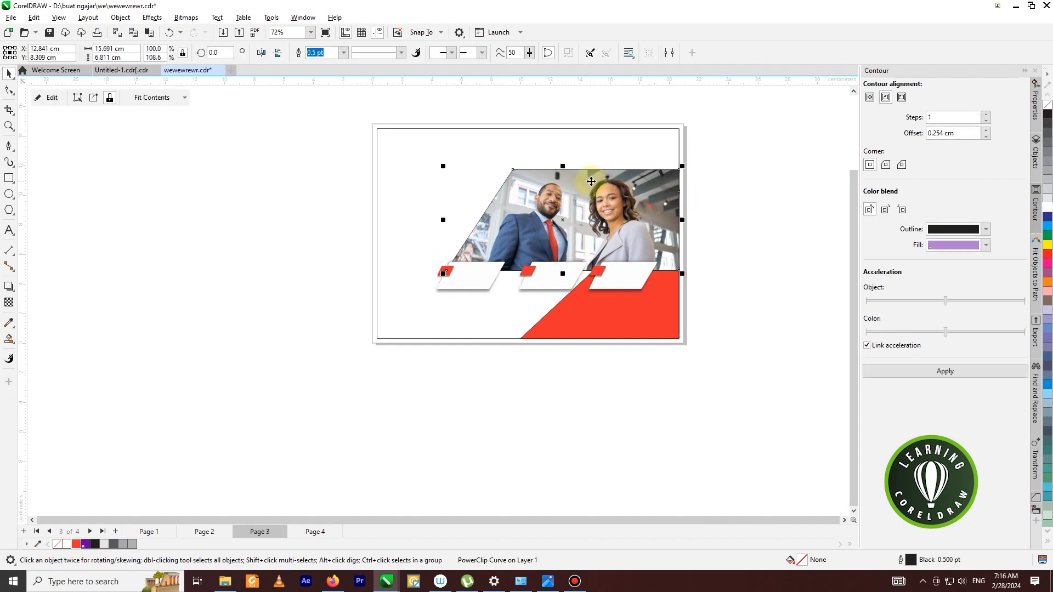
right_click(1049, 112)
click(801, 158)
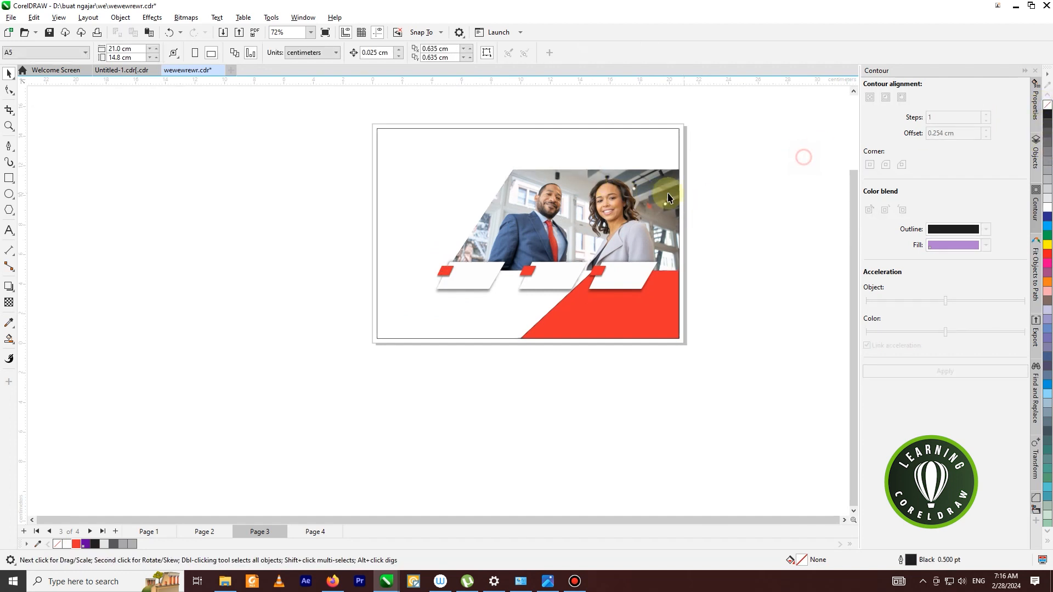
- Place the slanted photo panel behind the red triangle in the stacking order
right_click(649, 197)
mouse_move(707, 332)
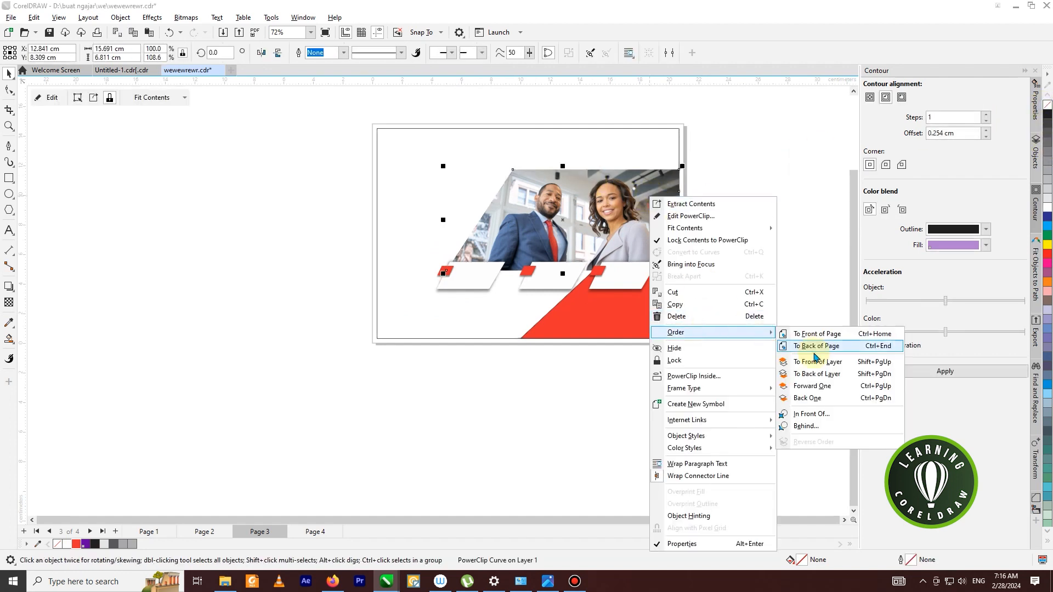
click(811, 424)
click(625, 323)
click(681, 188)
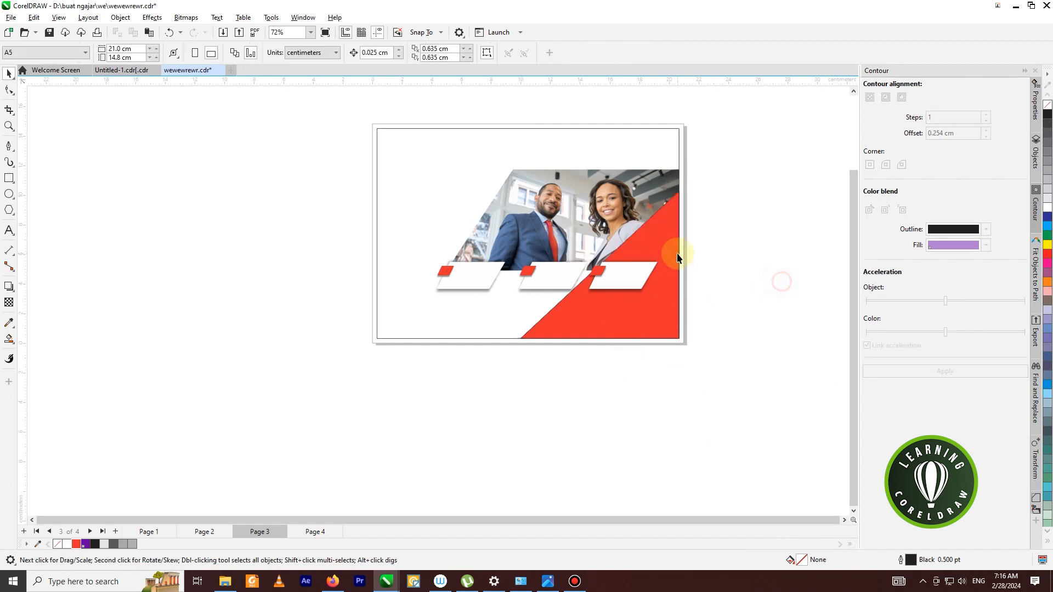
- Try moving the photo panel left, away from the red triangle, and undo the move
scroll(680, 241, up, 2)
scroll(582, 244, up, 1)
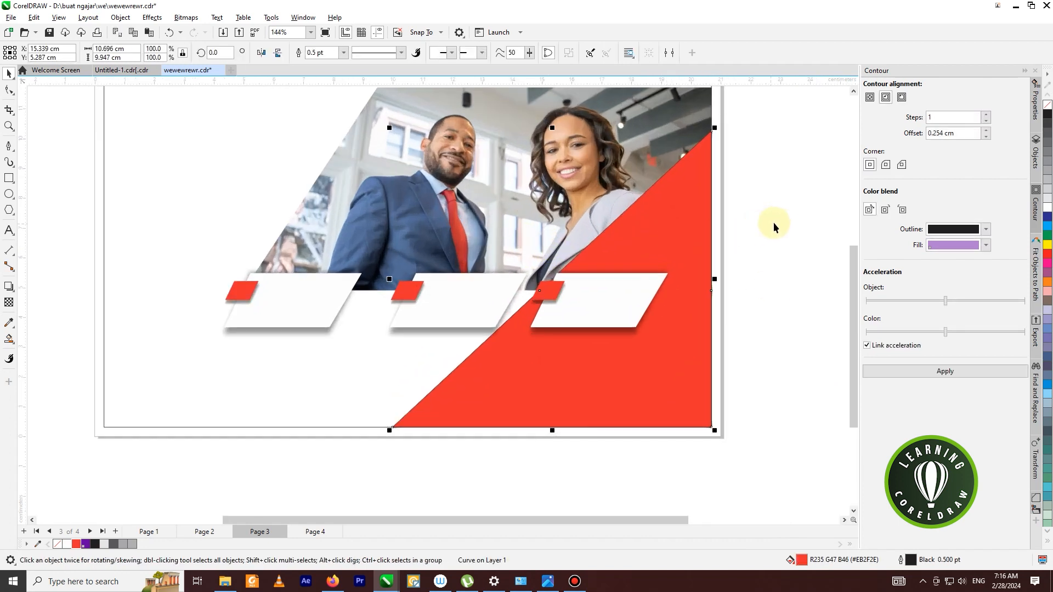
click(560, 188)
drag(560, 188, 387, 190)
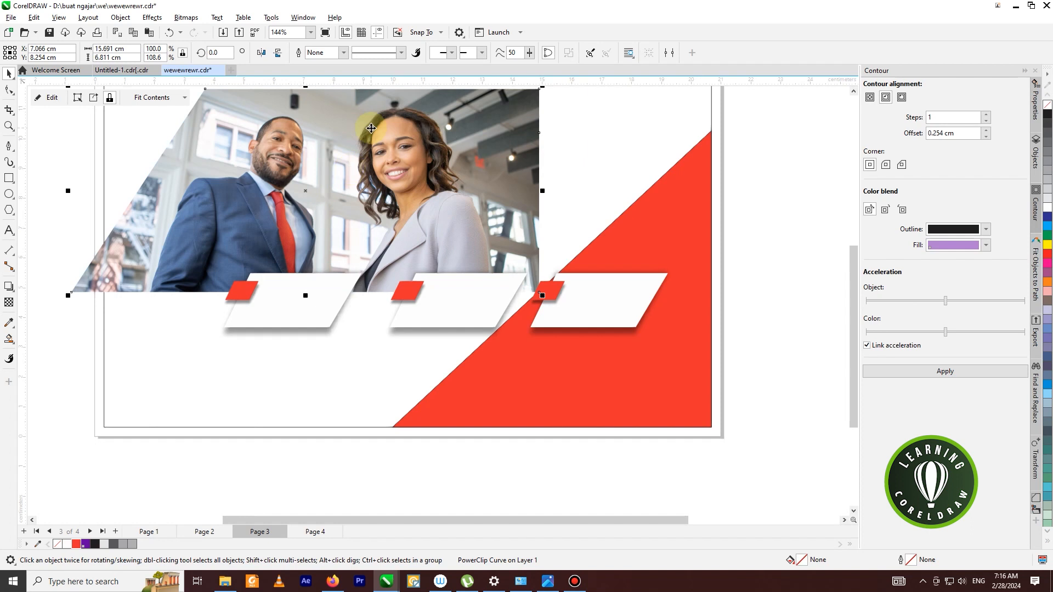
key(ctrl+z)
- Intersect the photo panel with the red triangle to create a separate overlap piece, keeping that piece in its original position
shift+click(653, 216)
scroll(481, 166, down, 2)
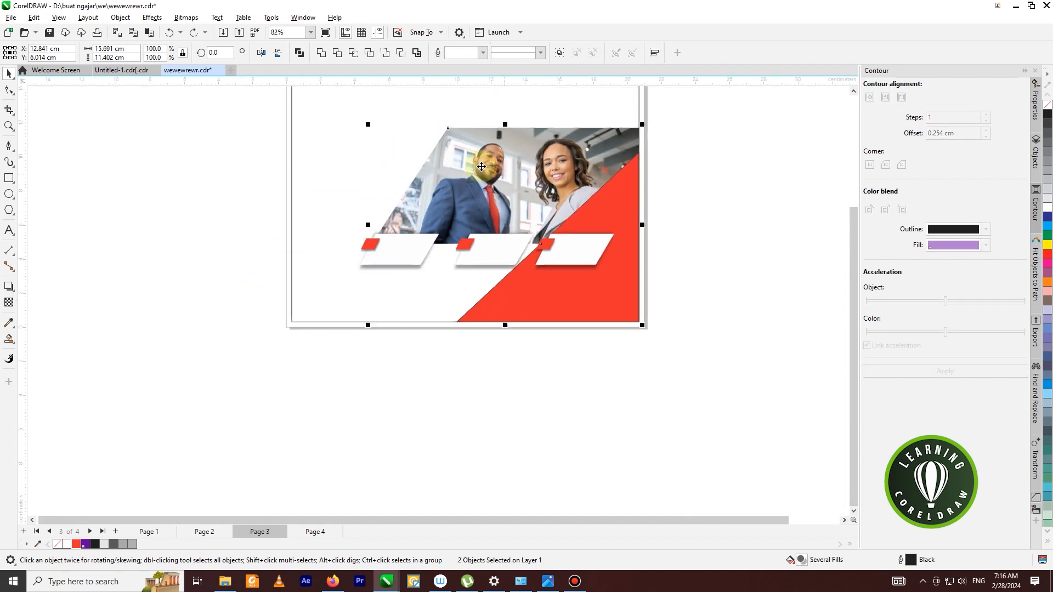
click(354, 54)
drag(606, 216, 745, 220)
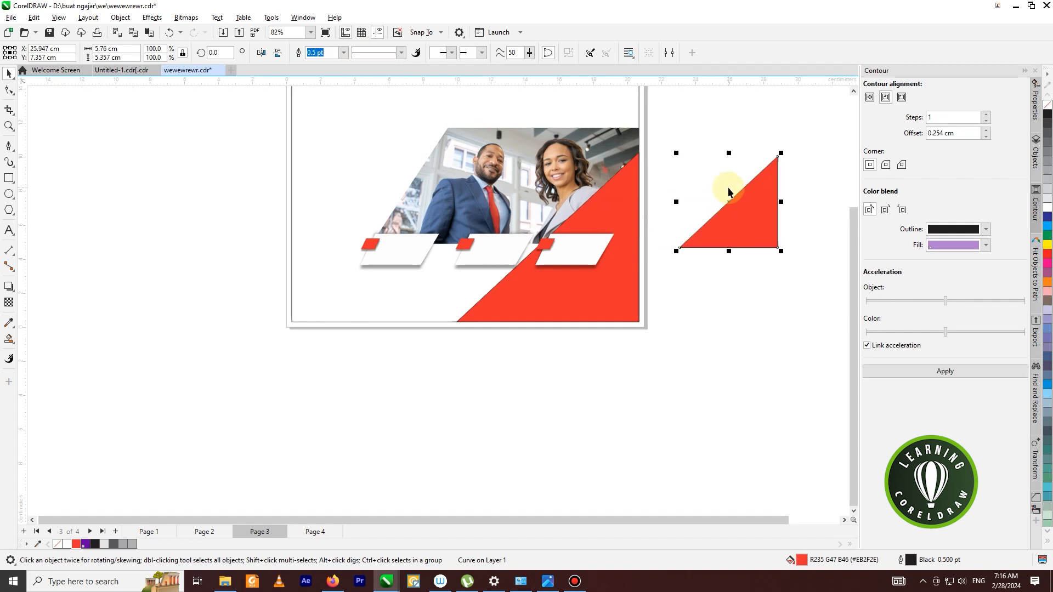
key(ctrl+z)
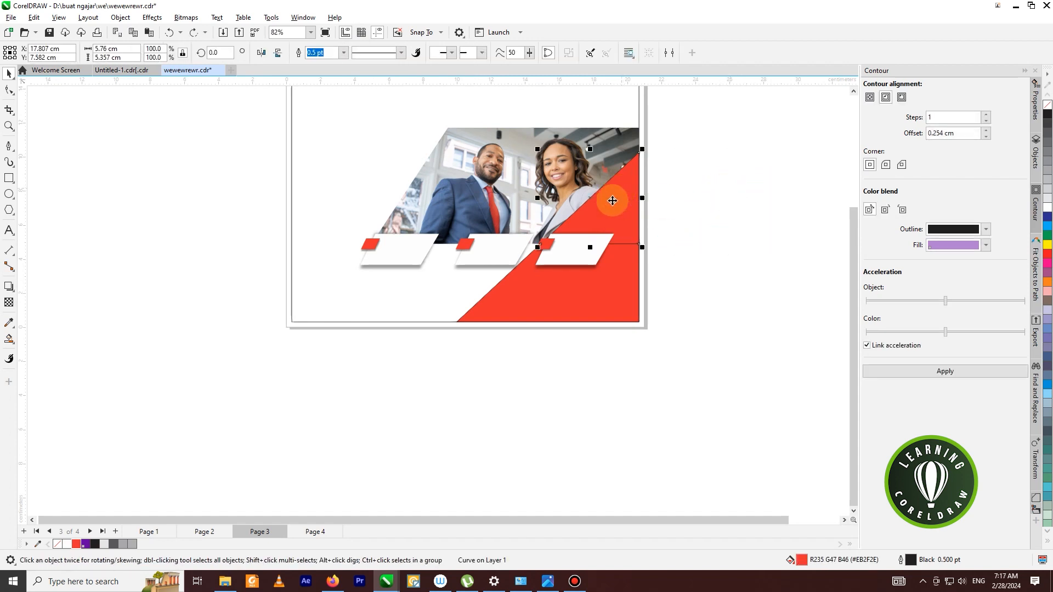
- Trim the overlap piece's area out of the large red triangle, leaving the piece itself in place over the photo
shift+click(593, 299)
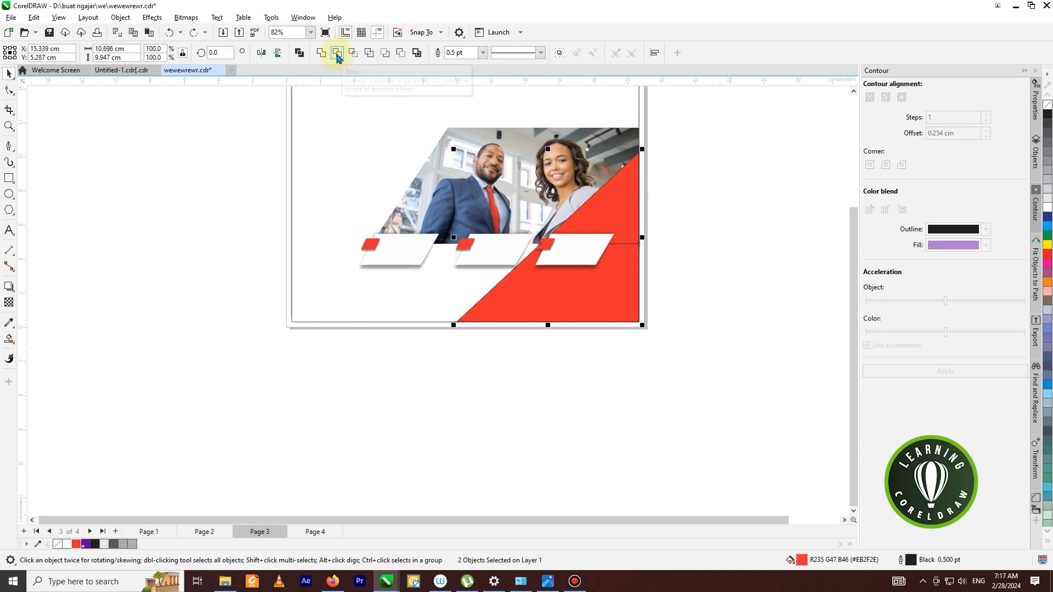
click(337, 54)
click(615, 202)
click(756, 207)
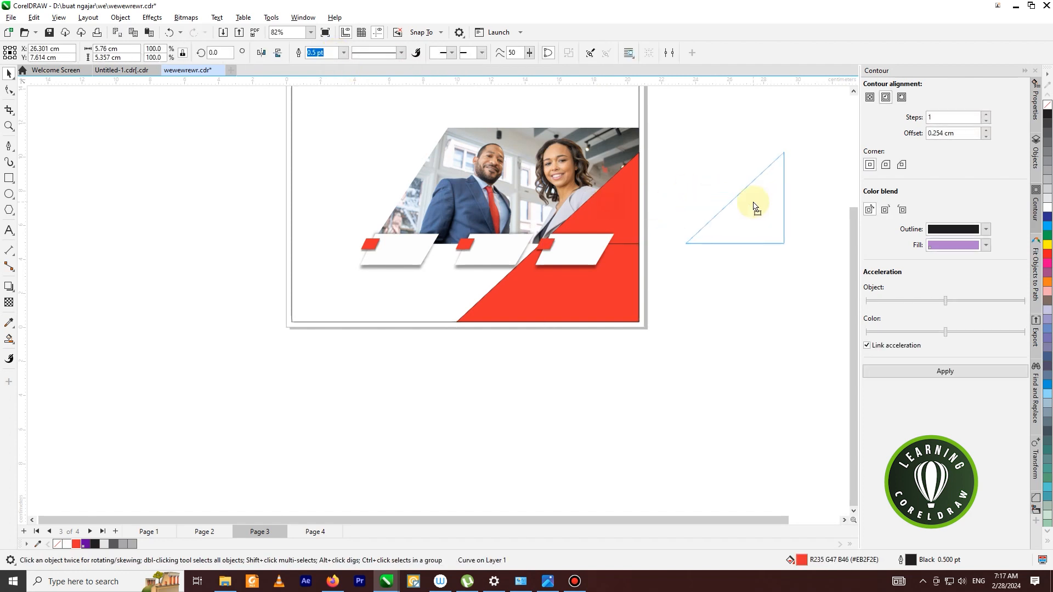
drag(756, 207, 755, 208)
key(ctrl+z)
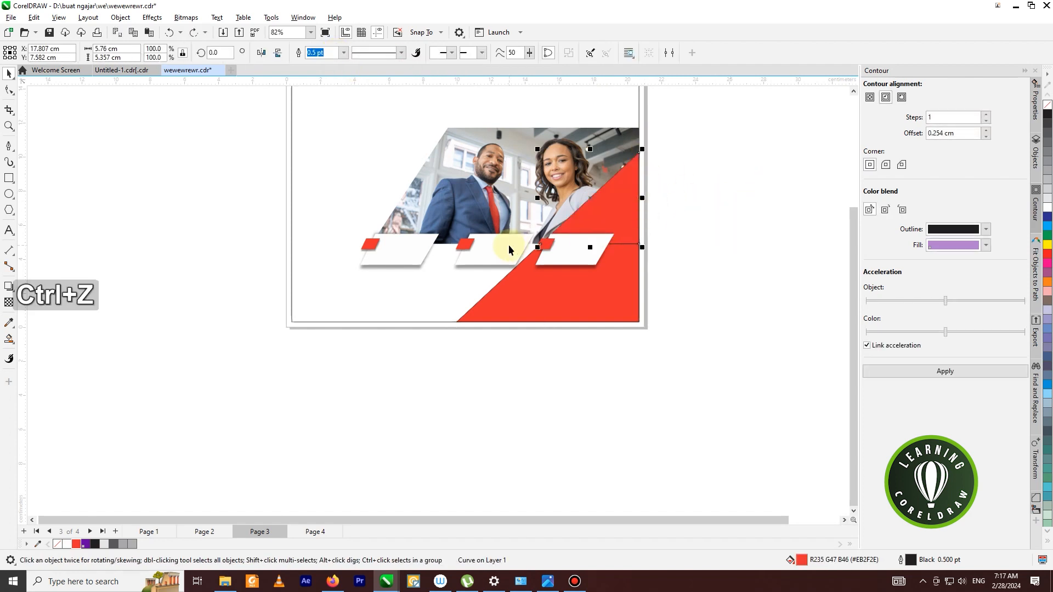
- Set the transparency merge mode of the small red triangle over the photo to Subtract
click(636, 203)
click(9, 302)
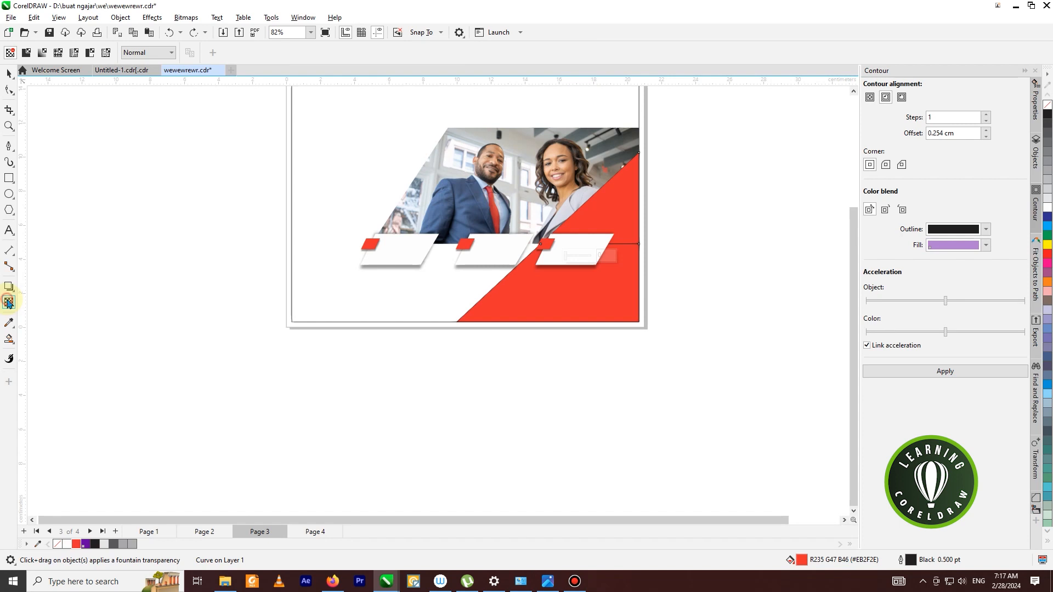
click(145, 53)
click(143, 90)
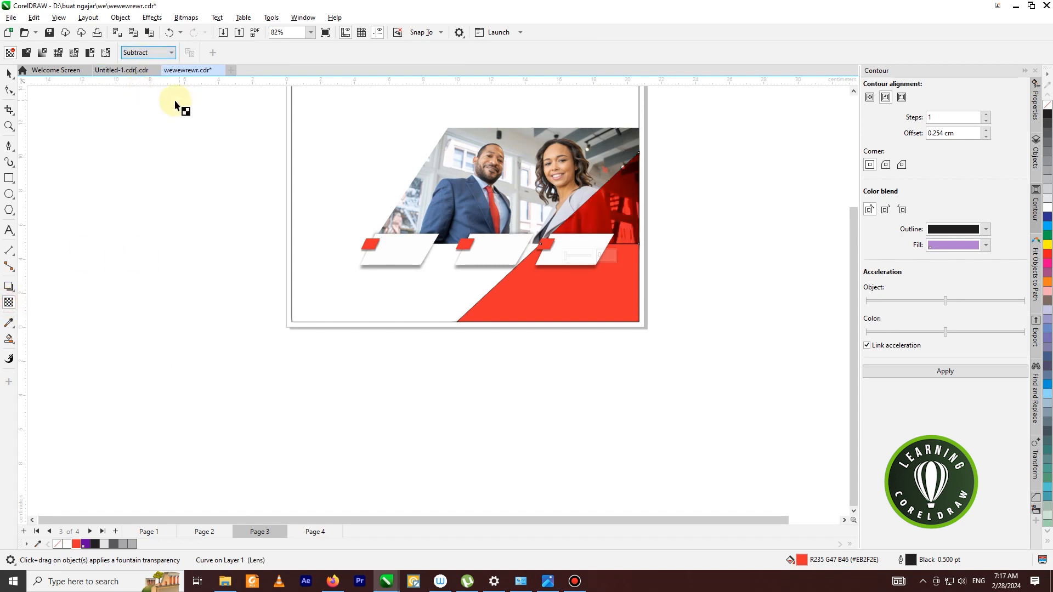
click(9, 73)
click(148, 146)
scroll(626, 185, up, 4)
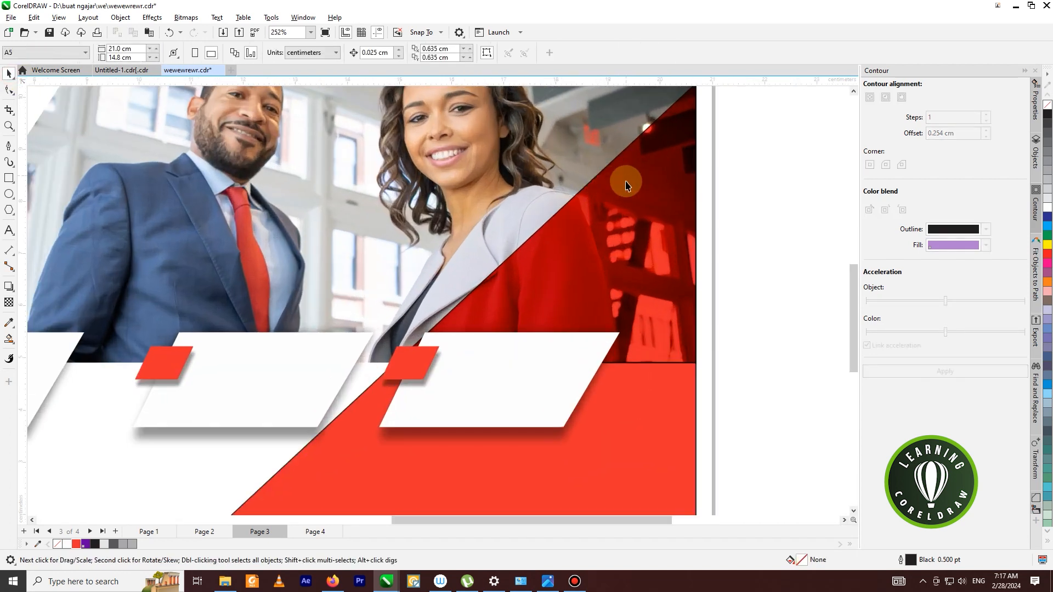
- Remove the outline from both the large red corner shape and the red piece over the photo
scroll(611, 242, down, 5)
click(605, 237)
shift+click(608, 297)
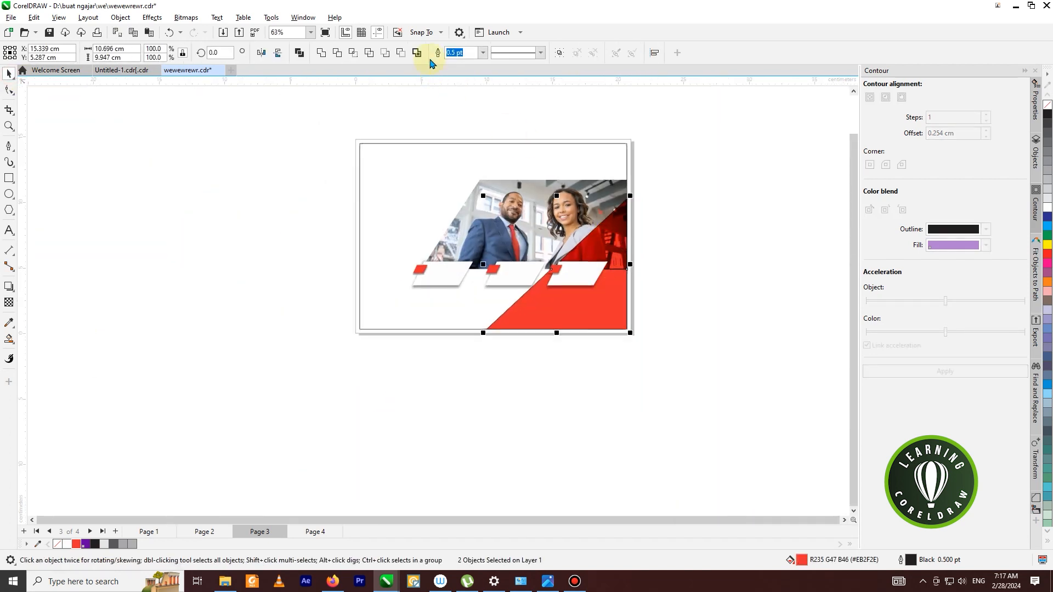
click(483, 52)
click(471, 63)
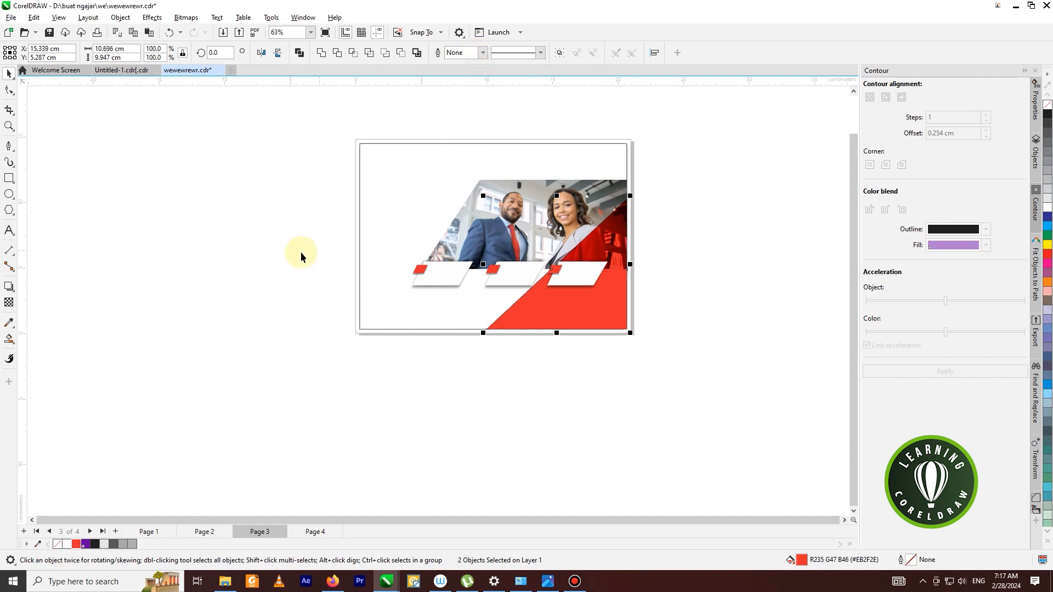
click(311, 255)
scroll(631, 233, down, 2)
scroll(517, 249, up, 3)
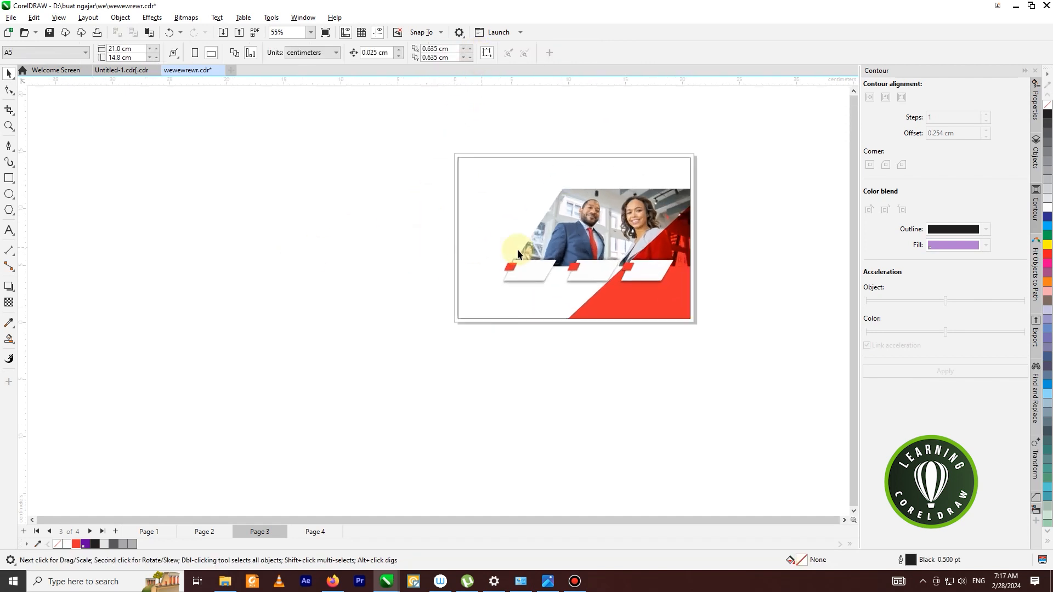
click(732, 268)
scroll(637, 302, up, 1)
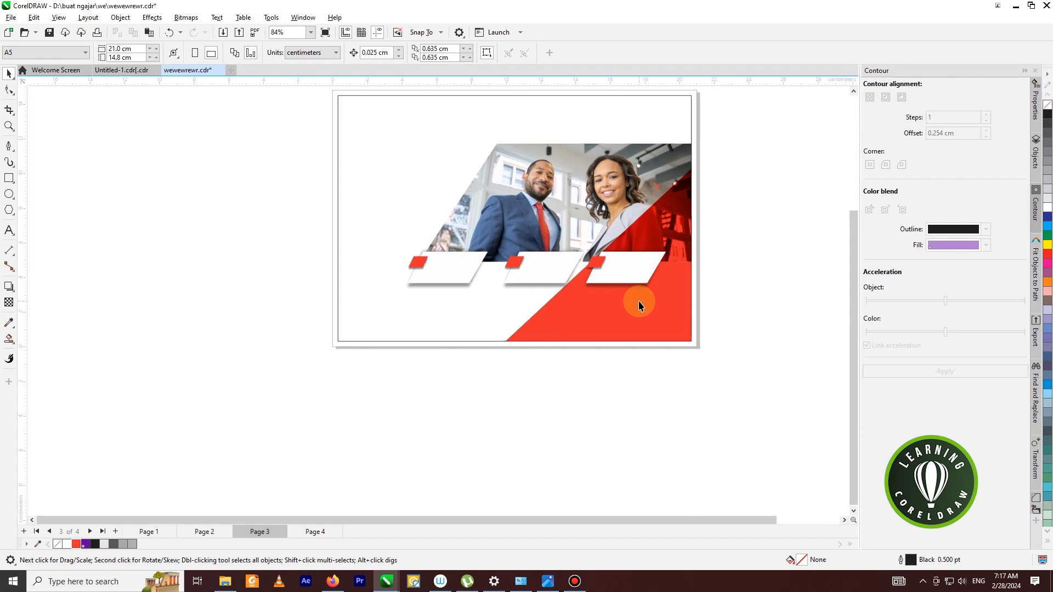
- Draw a straight diagonal line about 2.7 cm wide and 4.1 cm high across the red corner's sloping edge with the Pen tool
click(637, 302)
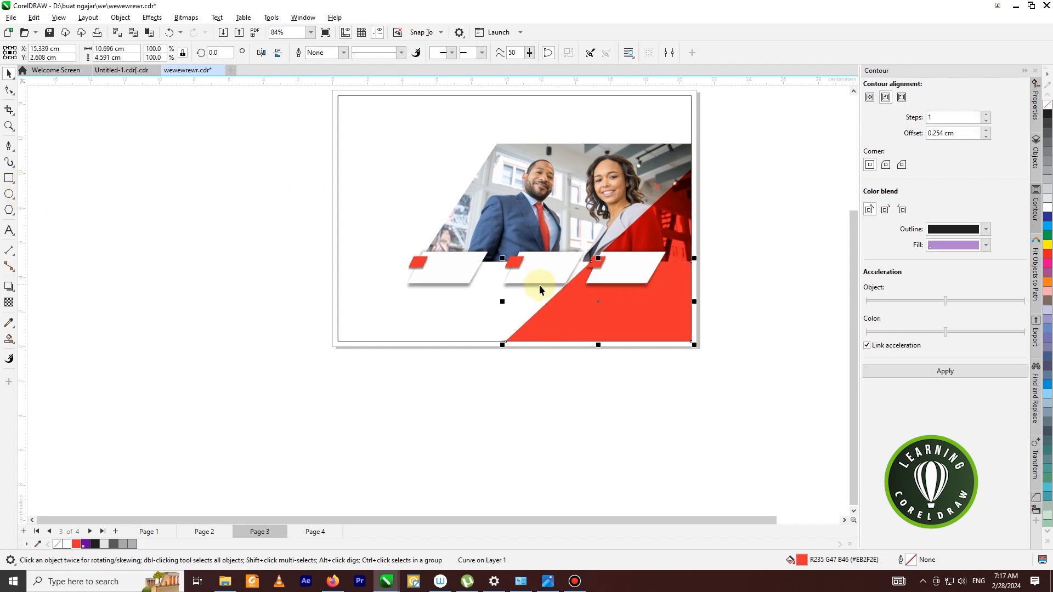
click(10, 146)
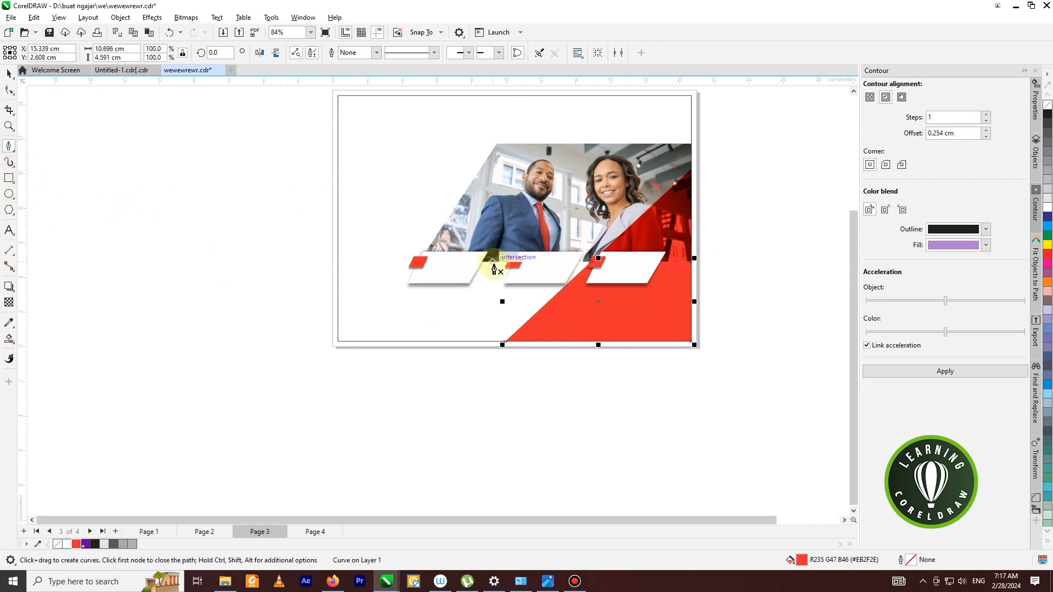
scroll(498, 263, up, 2)
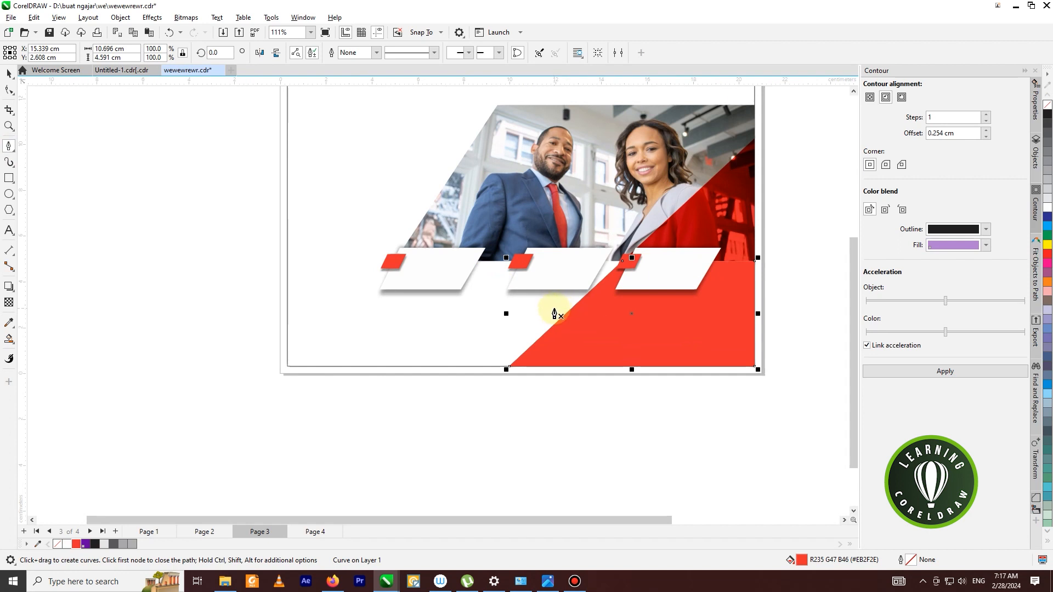
click(555, 312)
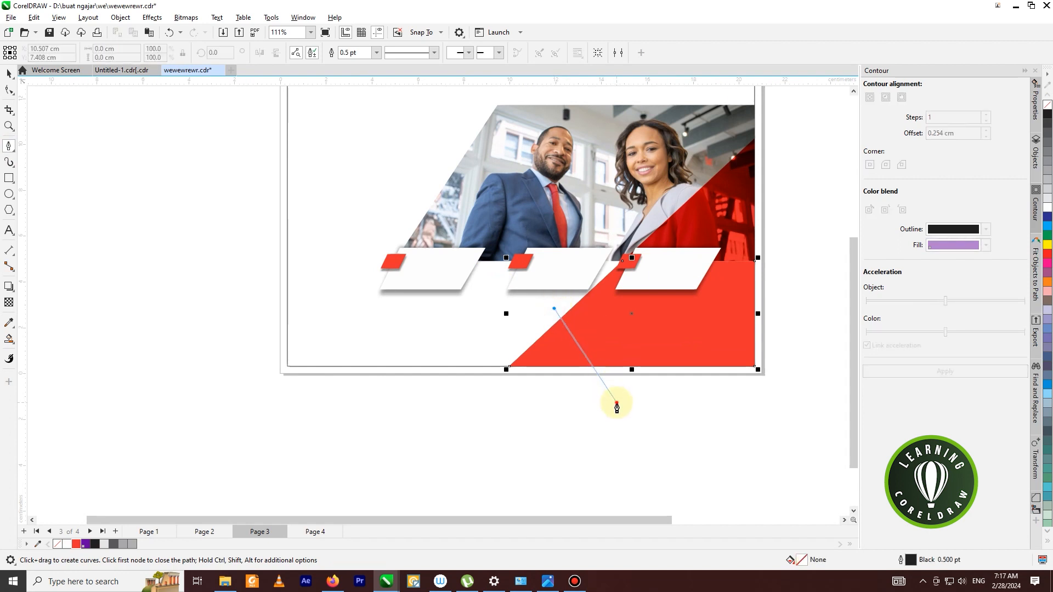
click(617, 407)
key(Escape)
click(9, 73)
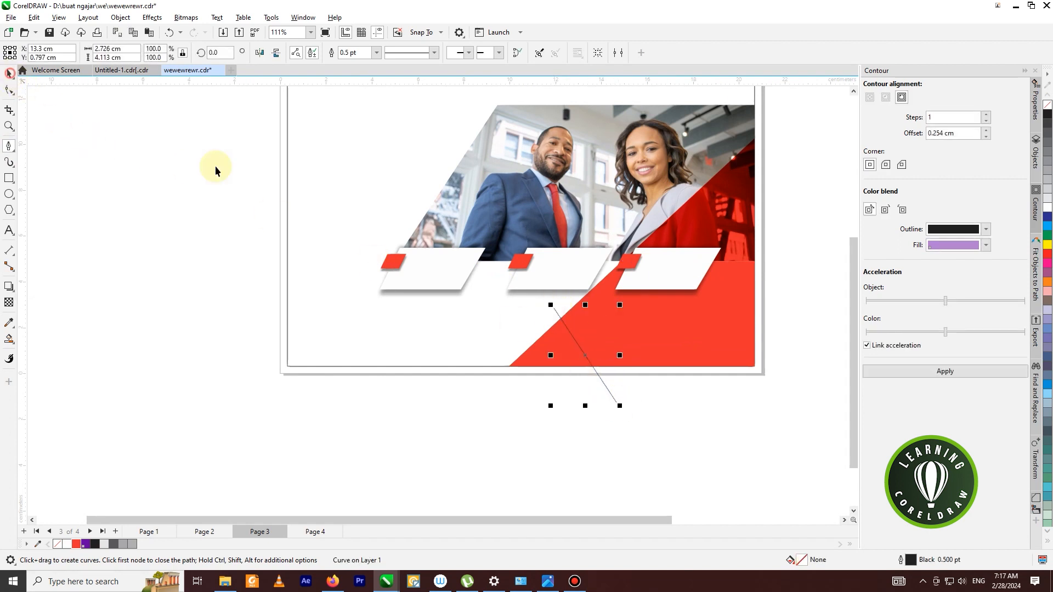
- Place a parallel copy of the diagonal line farther right over the red corner and enlarge it to about 107.7%
scroll(596, 359, up, 1)
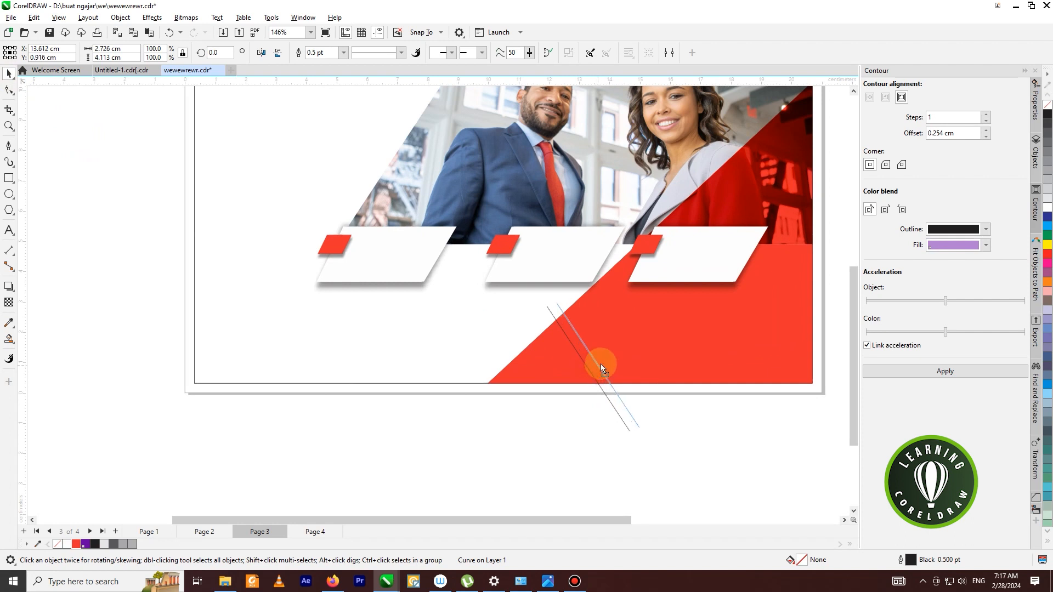
drag(637, 342, 662, 330)
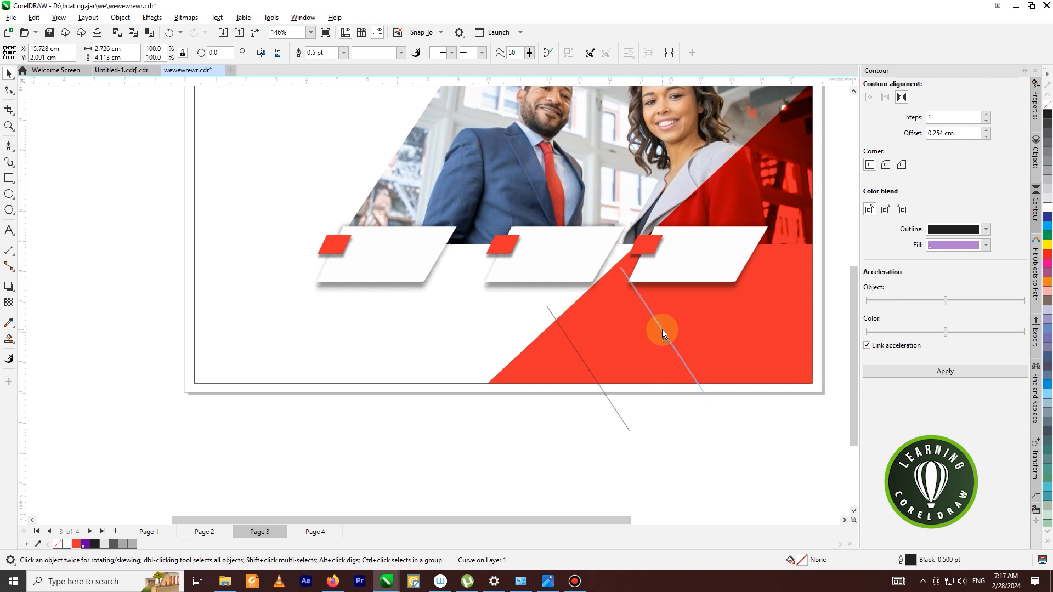
drag(662, 330, 662, 330)
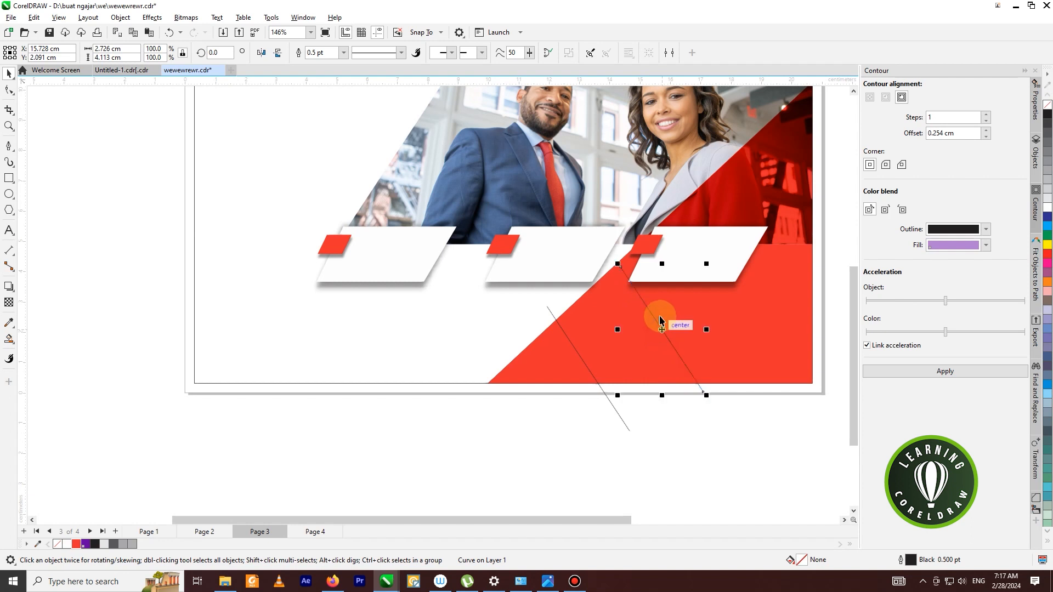
drag(619, 264, 615, 253)
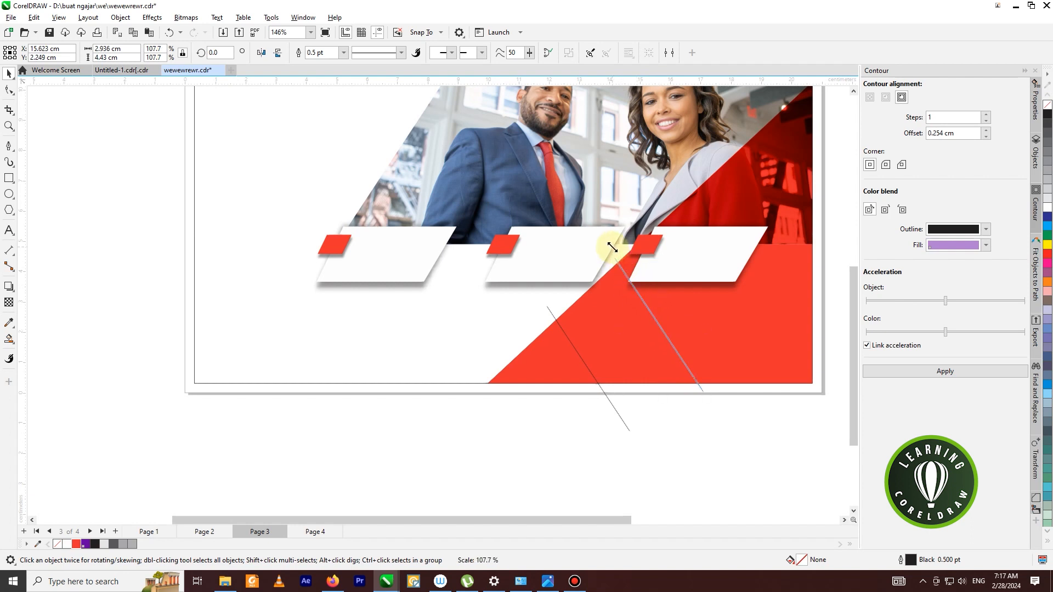
click(643, 436)
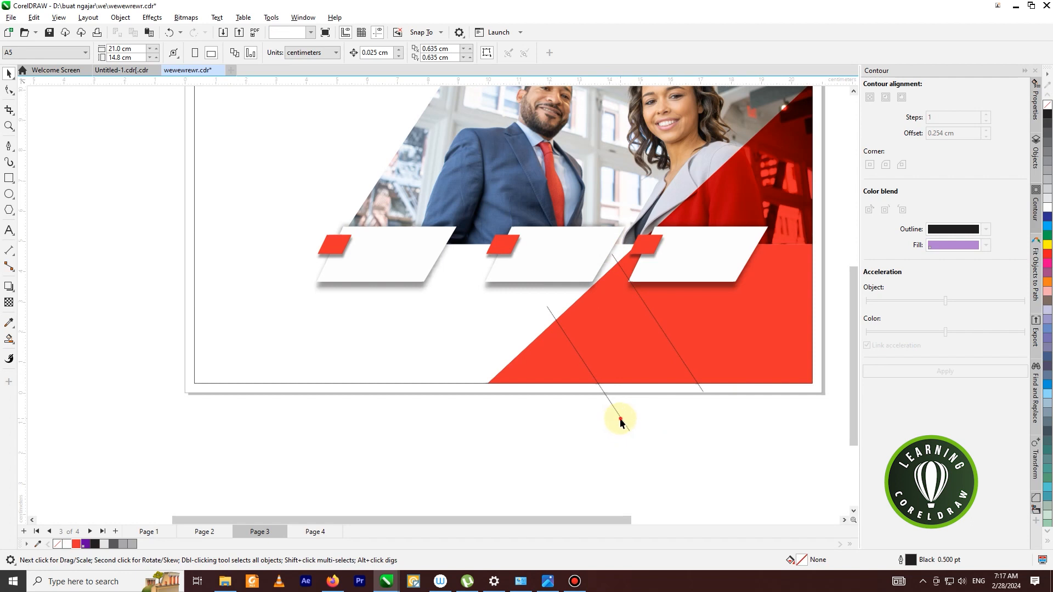
- Move the original diagonal line slightly to the right, closer to its parallel copy
drag(622, 418, 639, 419)
click(648, 428)
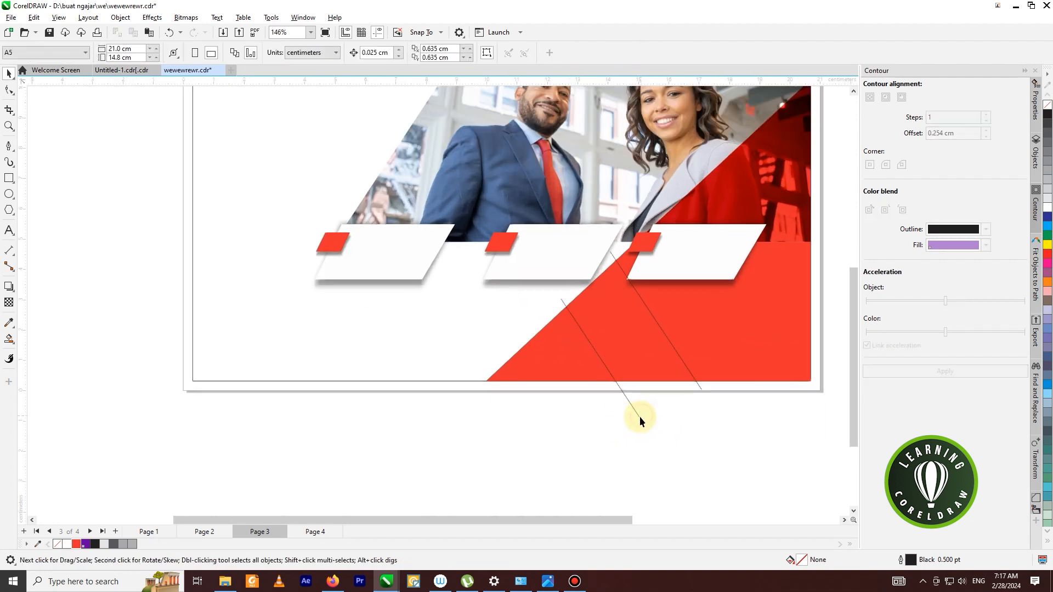
click(640, 416)
scroll(669, 348, up, 1)
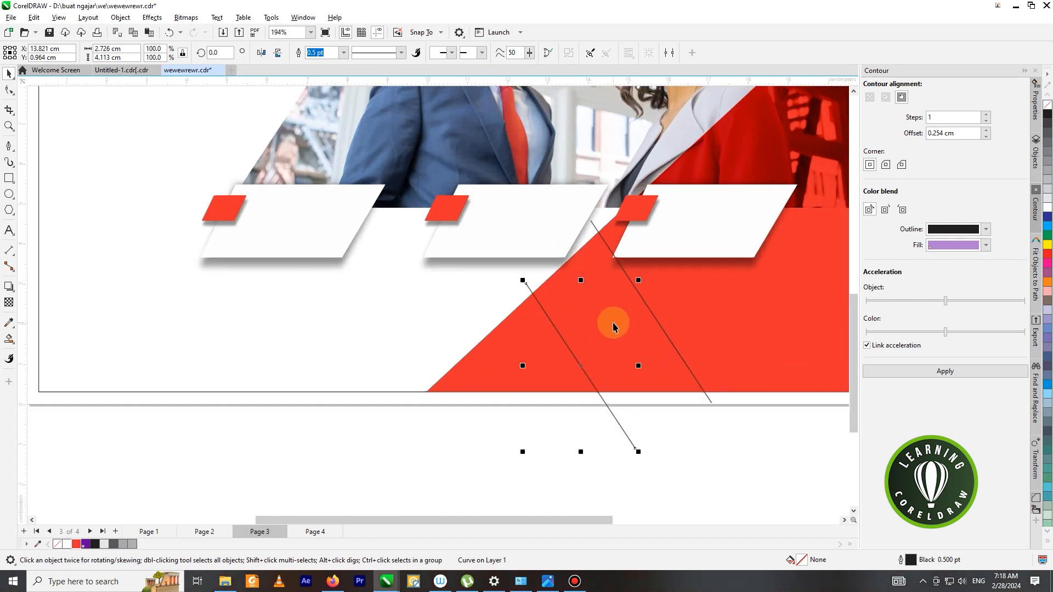
scroll(631, 313, up, 1)
scroll(639, 296, down, 1)
scroll(604, 296, down, 1)
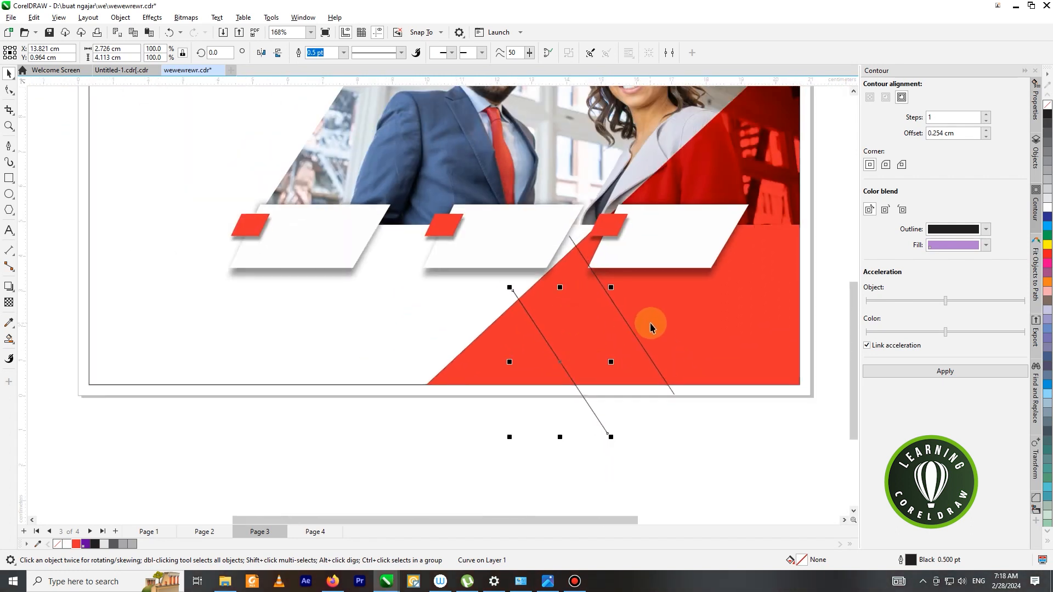
- Fill all the red areas enclosed between the two diagonal lines with violet using Smart Fill
click(670, 323)
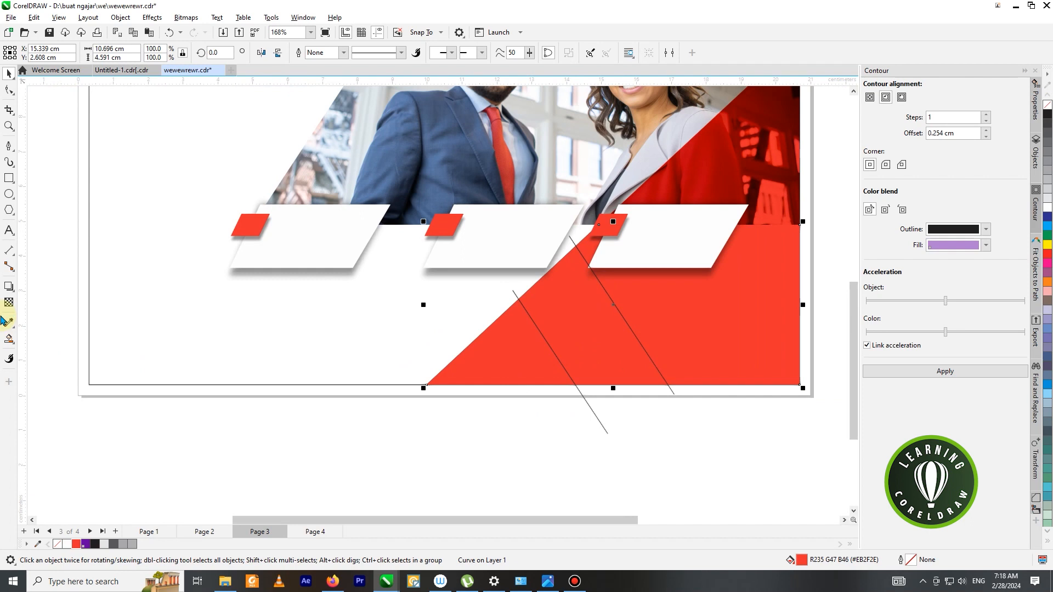
click(8, 340)
click(41, 351)
click(576, 336)
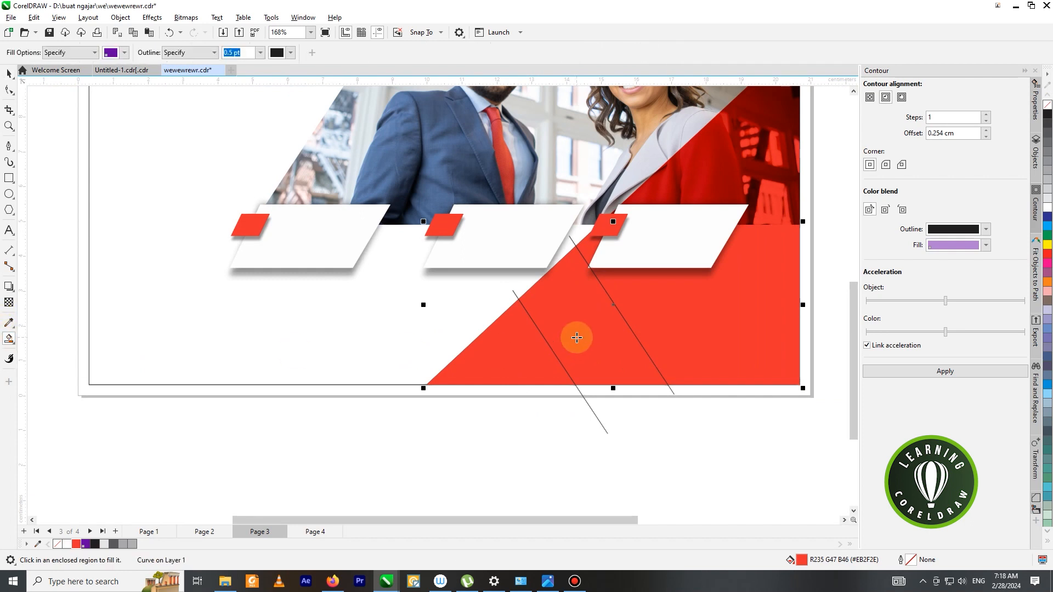
click(586, 275)
scroll(614, 293, up, 2)
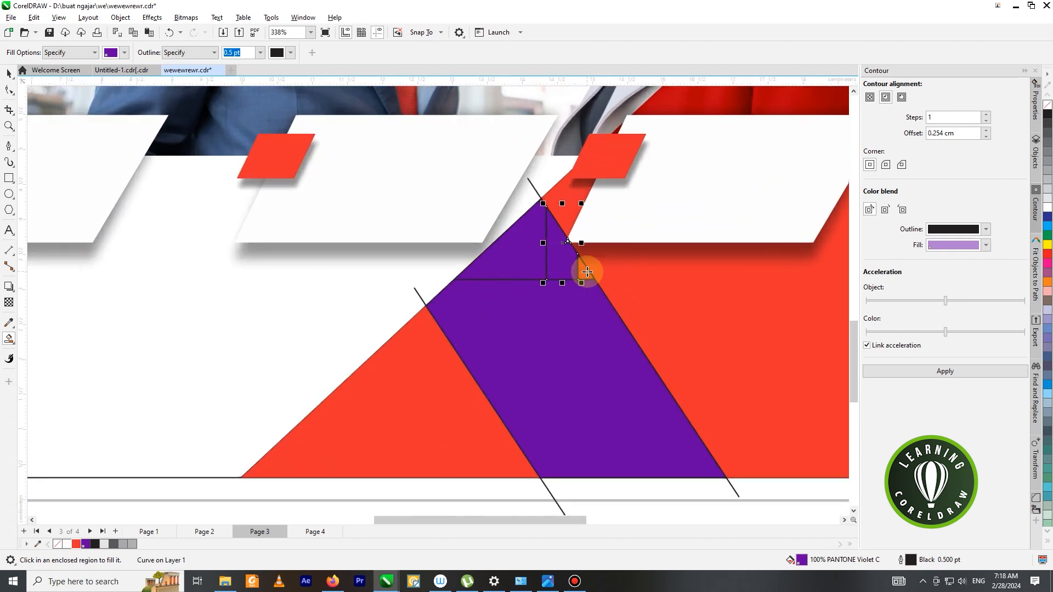
scroll(582, 285, down, 2)
scroll(576, 270, up, 5)
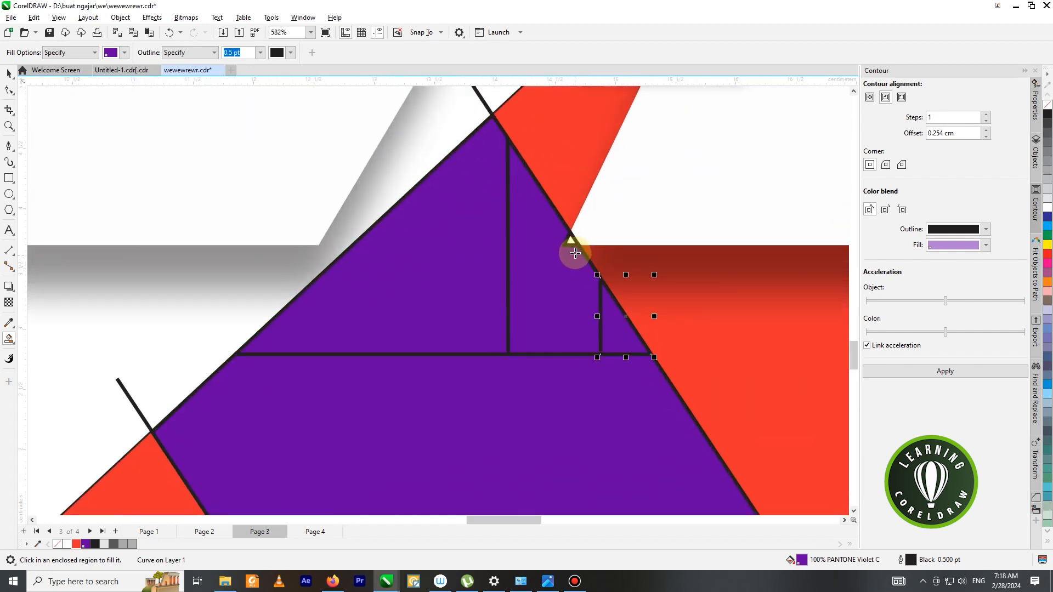
scroll(554, 289, down, 5)
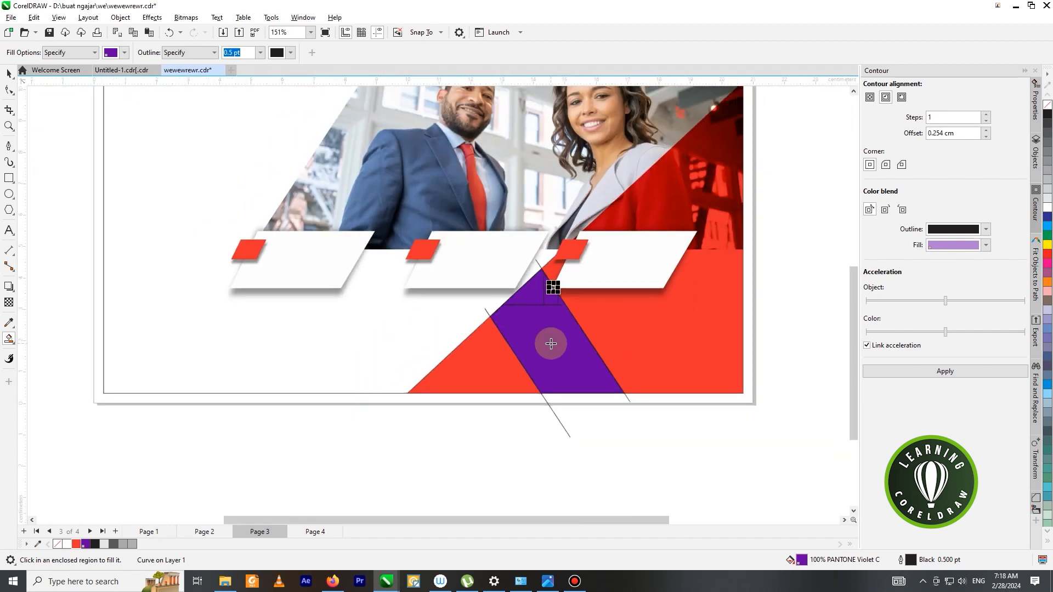
- Weld the five violet Smart Fill pieces between the diagonal lines into one shape
click(10, 75)
click(522, 329)
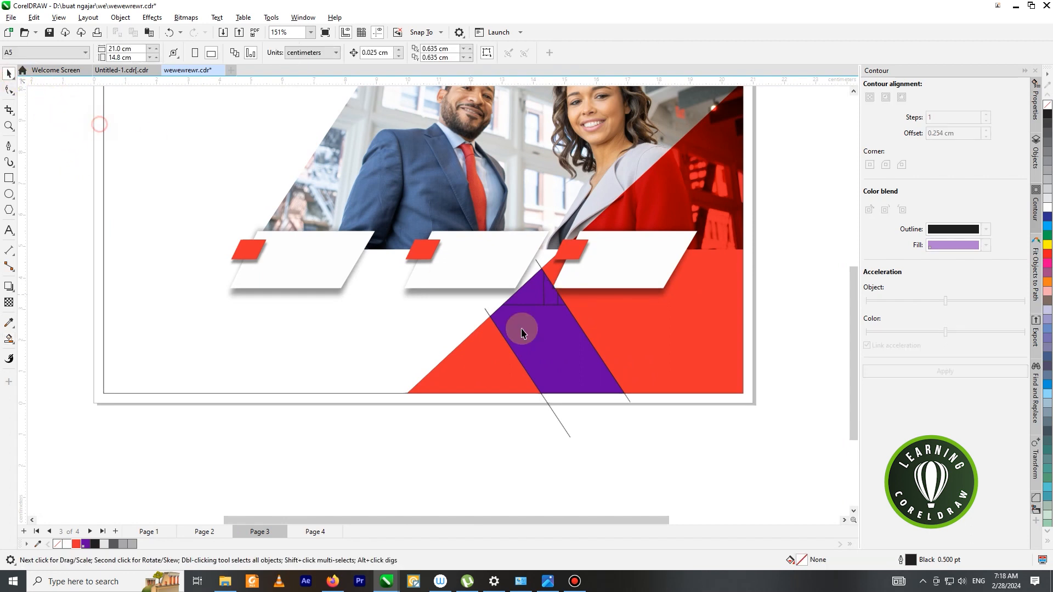
scroll(529, 340, up, 2)
scroll(570, 271, up, 4)
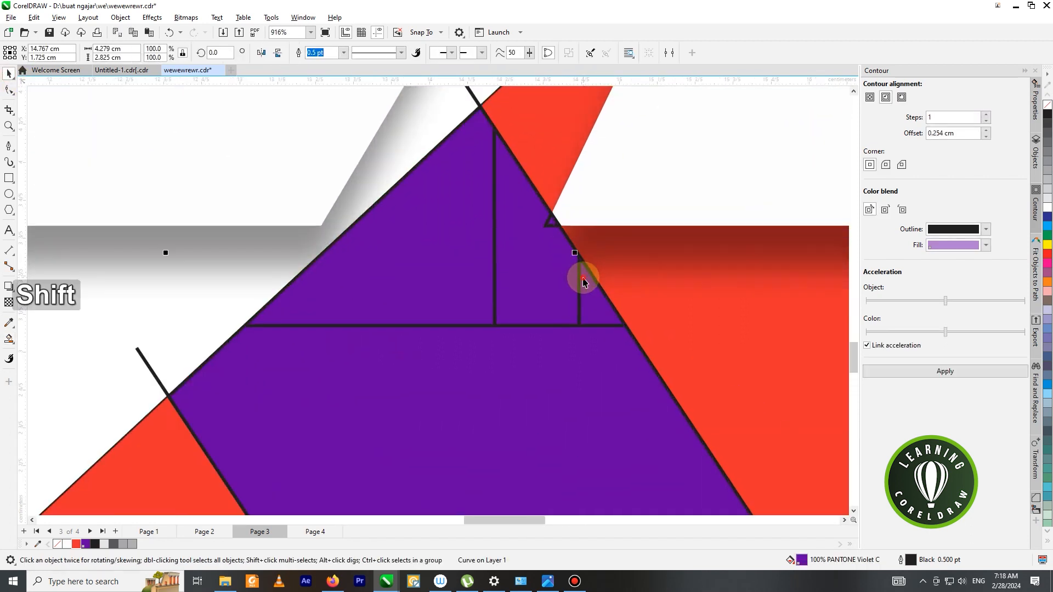
shift+click(580, 270)
shift+click(521, 258)
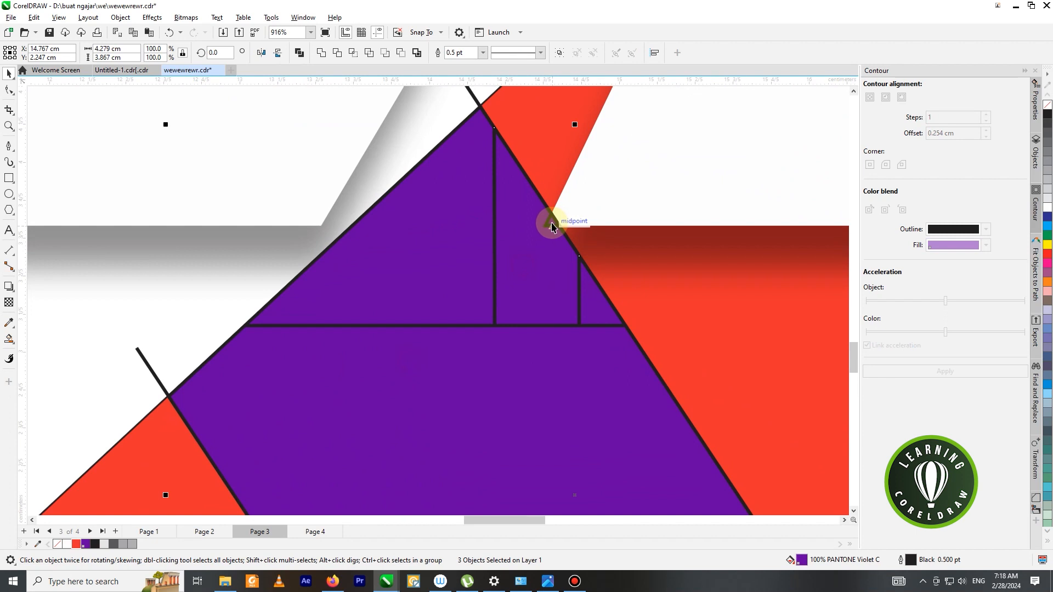
scroll(551, 226, up, 3)
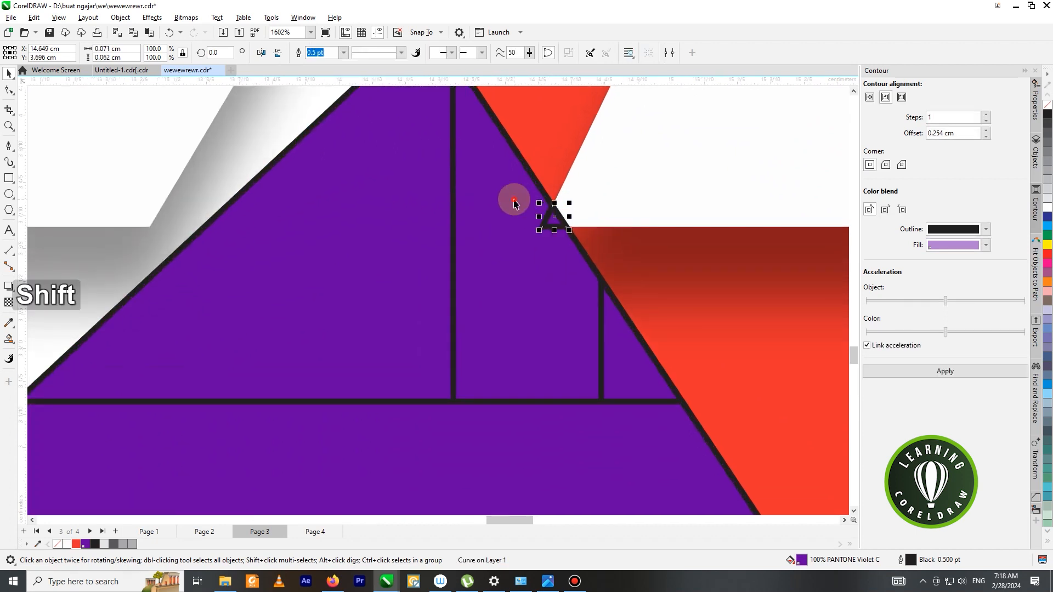
shift+click(623, 345)
scroll(383, 321, down, 10)
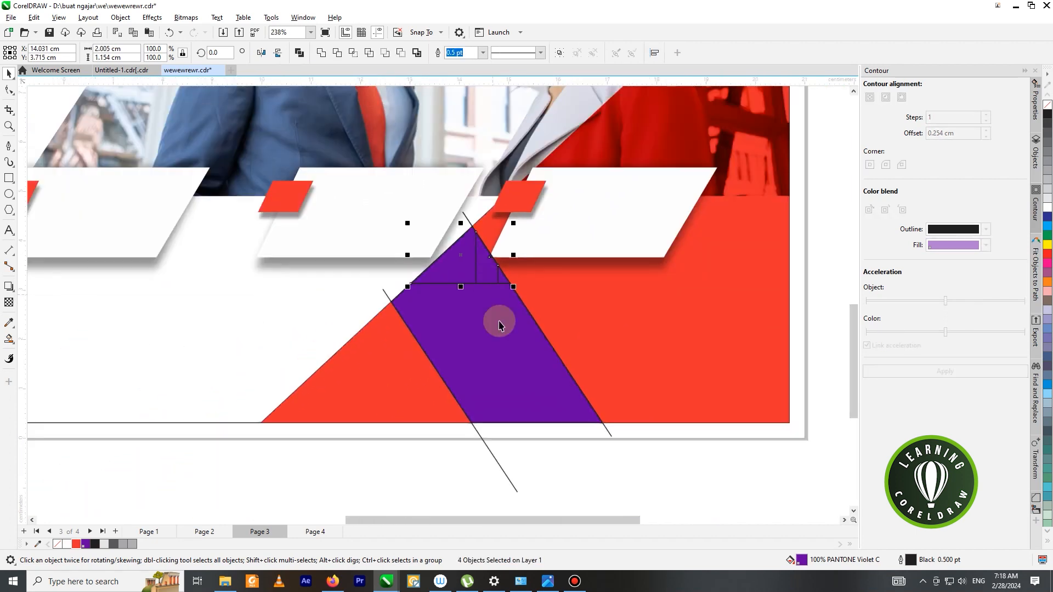
shift+click(503, 362)
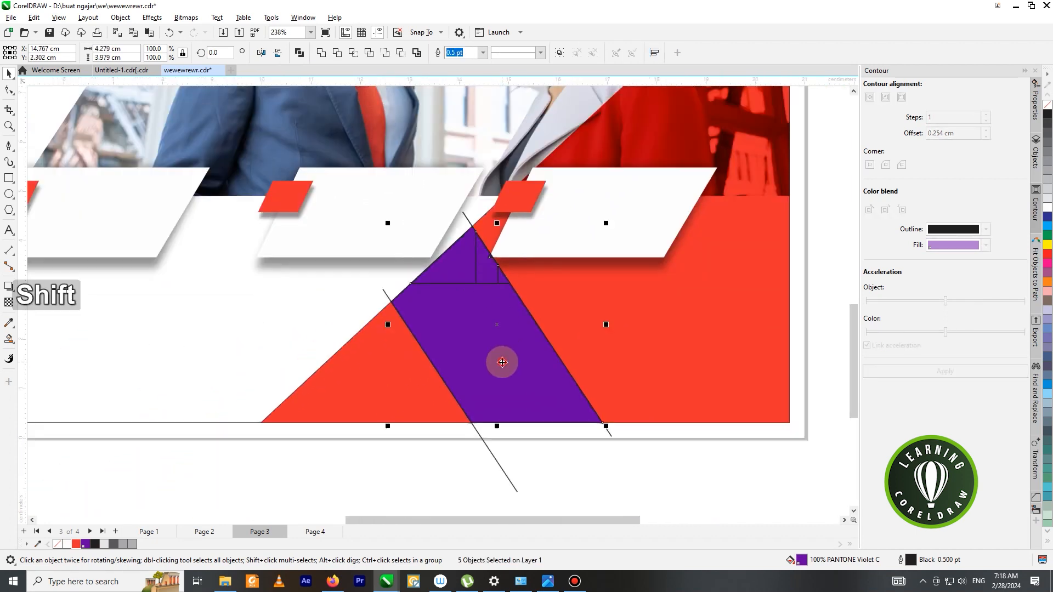
click(321, 52)
scroll(416, 137, down, 2)
- Delete the two diagonal construction lines beside the violet strip
click(493, 332)
click(483, 370)
key(Delete)
click(546, 336)
click(555, 389)
- Fill the violet diagonal strip with white and remove its outline
click(501, 307)
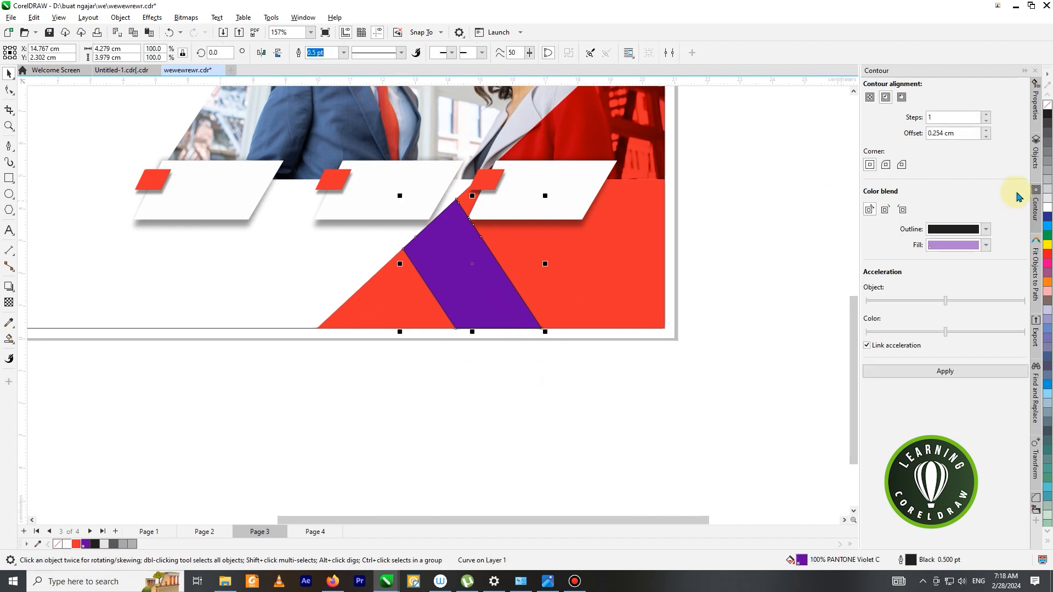
click(1047, 171)
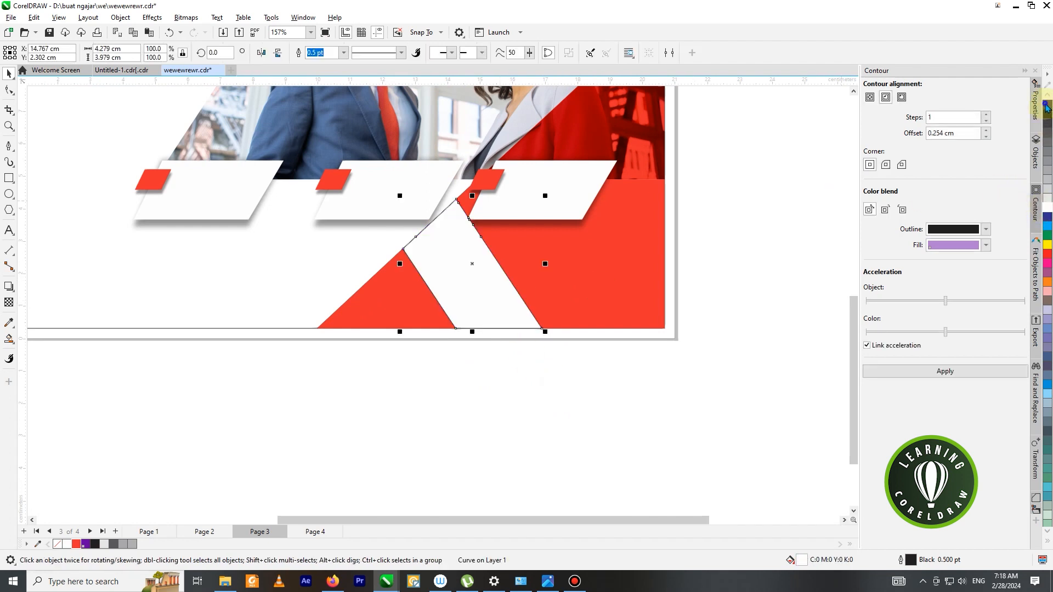
click(697, 401)
scroll(534, 275, up, 2)
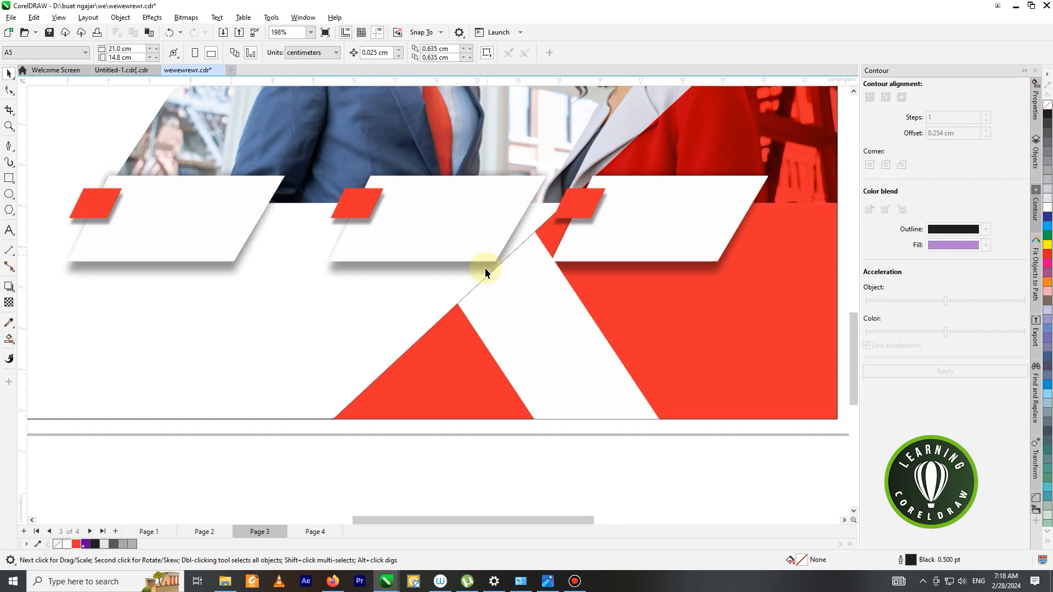
- Remove the outline from the unfilled triangle curve that runs along the red corner's sloping edge
scroll(485, 267, up, 6)
click(445, 314)
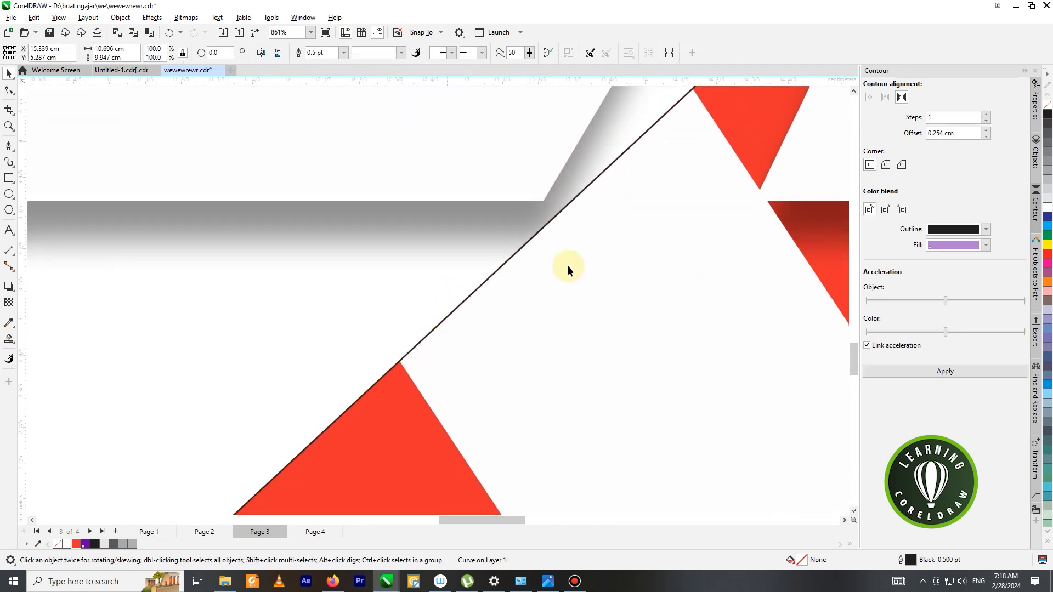
scroll(533, 285, down, 5)
right_click(1047, 106)
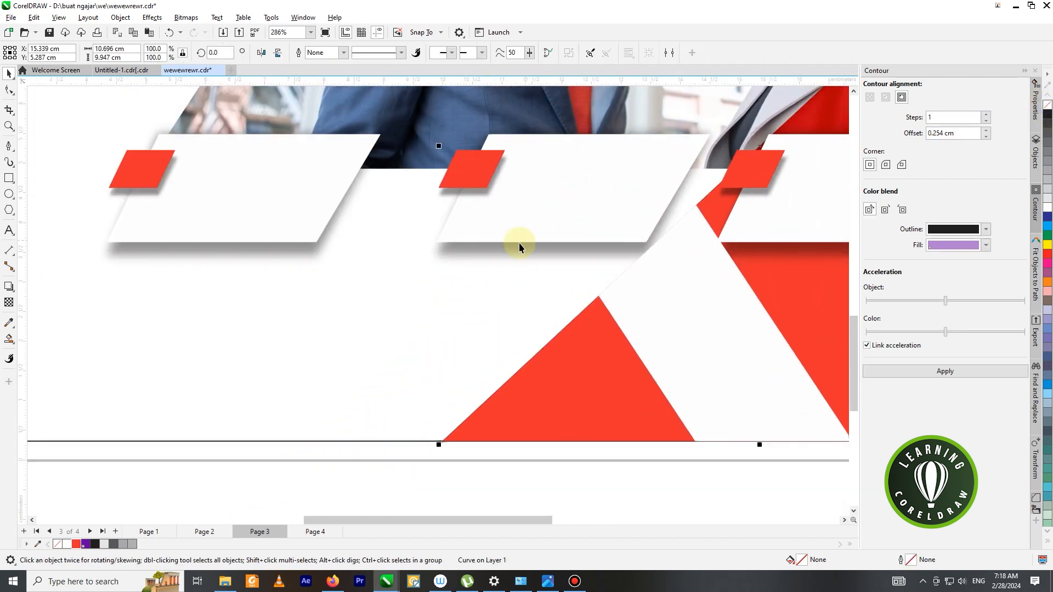
scroll(521, 242, down, 5)
click(606, 369)
- Select the white diagonal strip together with the red corner shape and trim the strip's area out of the red corner
scroll(657, 221, down, 3)
scroll(657, 221, up, 5)
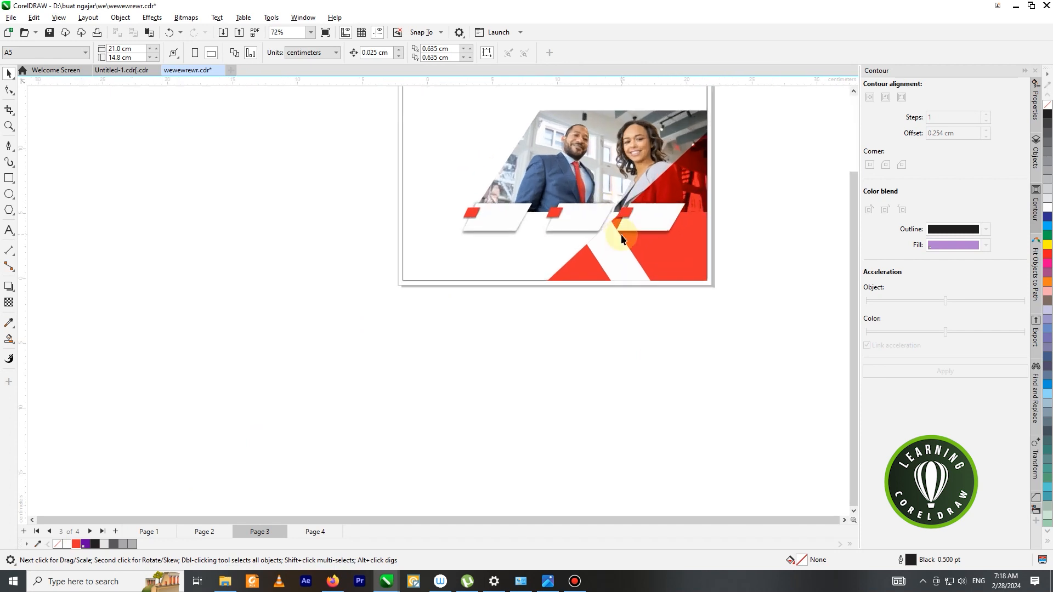
click(615, 252)
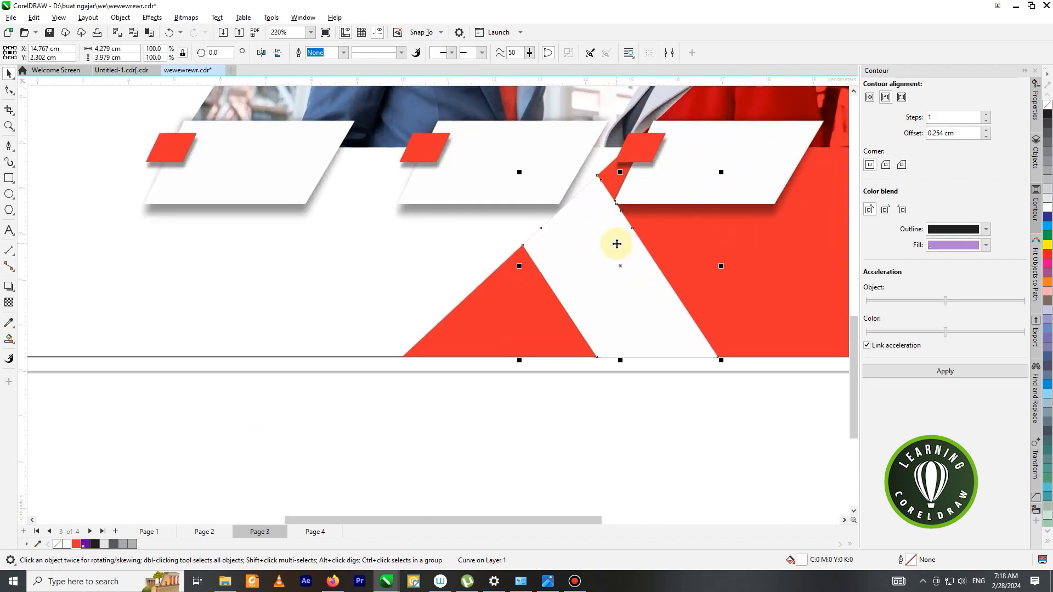
scroll(653, 236, up, 3)
click(673, 240)
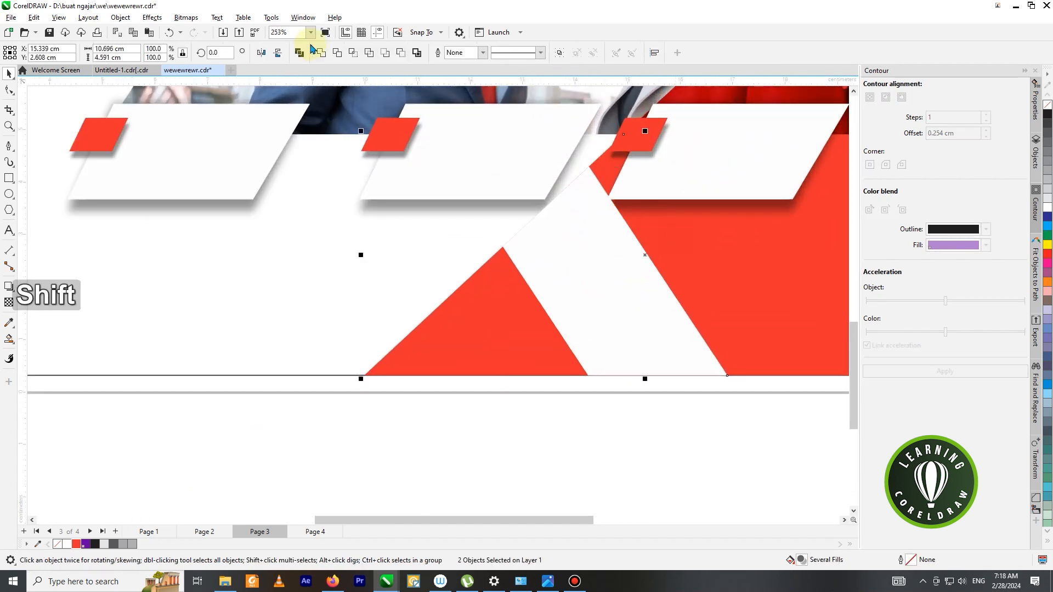
scroll(502, 225, down, 3)
scroll(549, 274, down, 2)
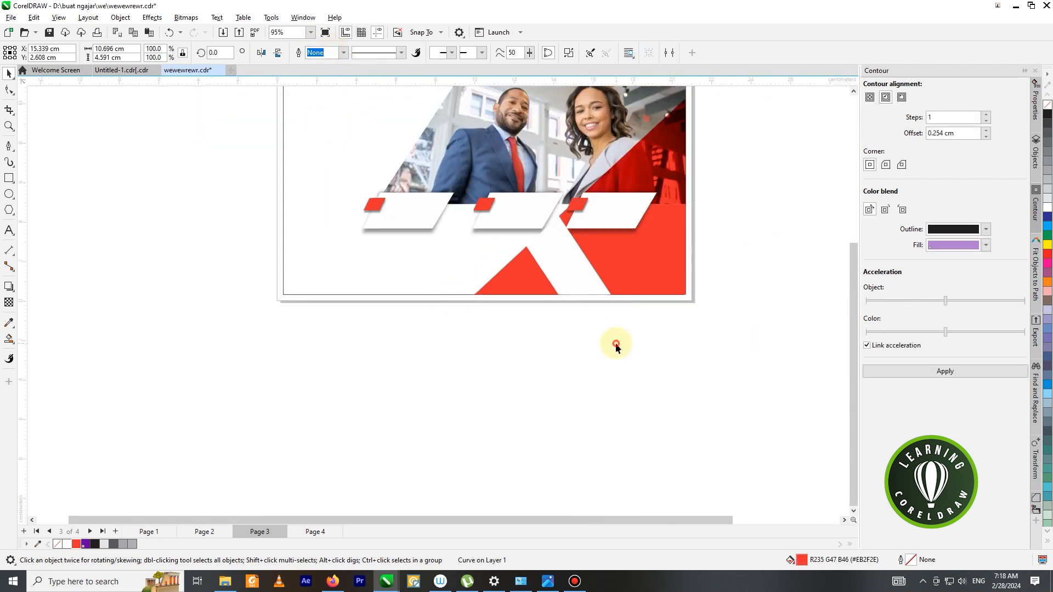
click(613, 345)
- Move the middle and rightmost parallelogram label groups slightly to the left, level with the first label
scroll(711, 272, down, 3)
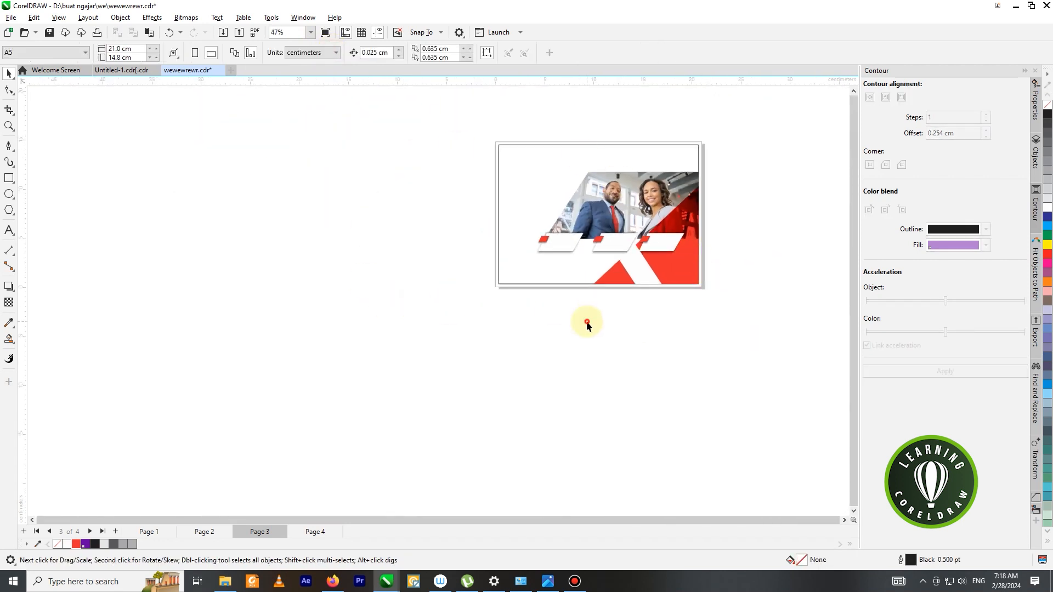
scroll(643, 223, up, 3)
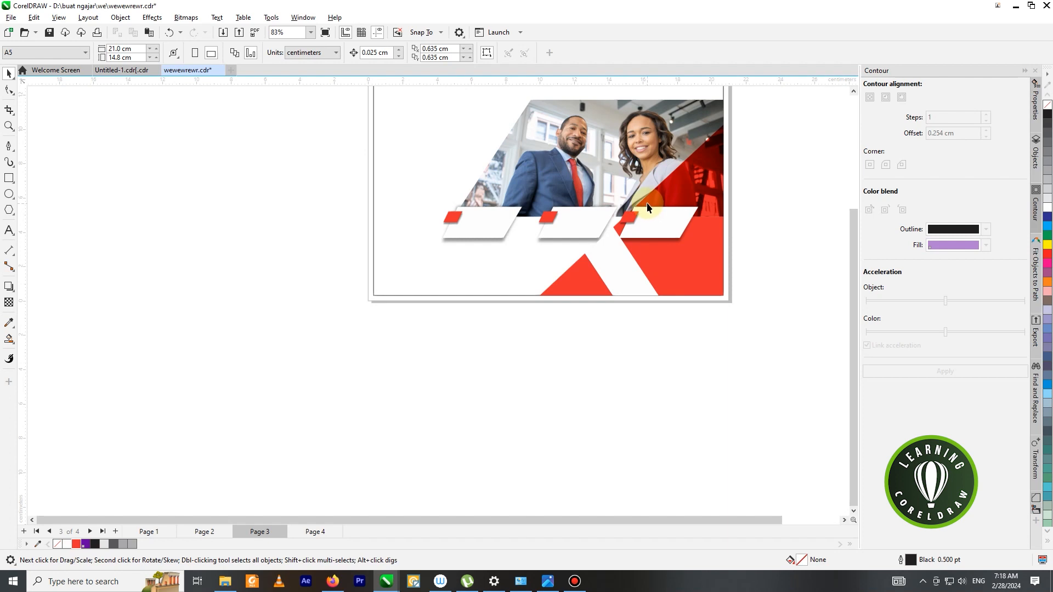
scroll(647, 209, up, 2)
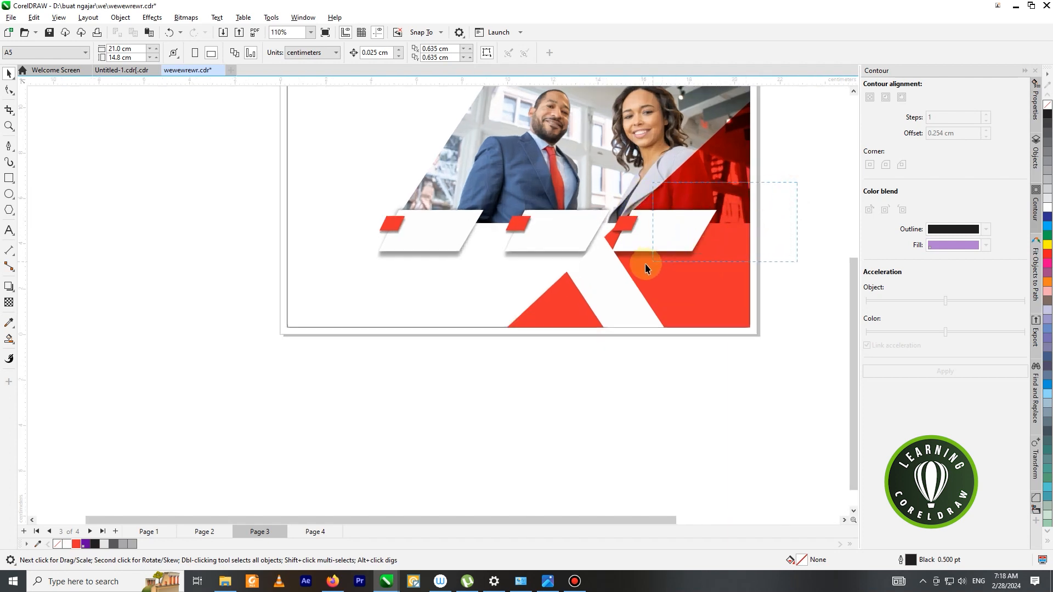
drag(604, 269, 601, 269)
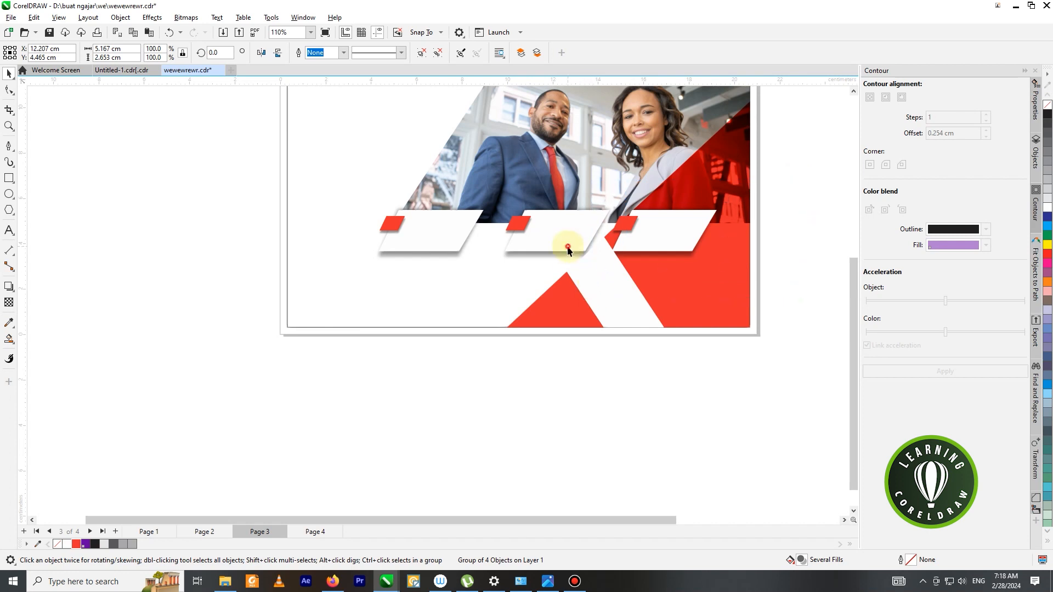
scroll(567, 249, up, 3)
drag(569, 228, 544, 228)
drag(711, 227, 682, 228)
scroll(681, 228, down, 3)
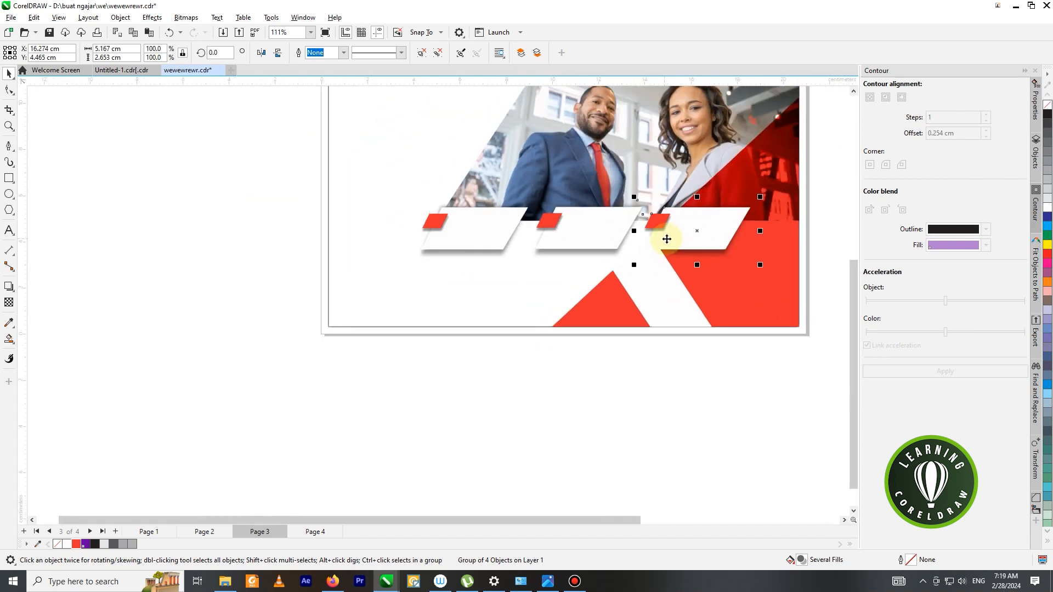
- Select all three parallelogram label groups and enlarge them together to about 15.8 by 2.85 cm overall
shift+click(595, 234)
shift+click(480, 233)
scroll(730, 227, down, 1)
drag(753, 204, 770, 198)
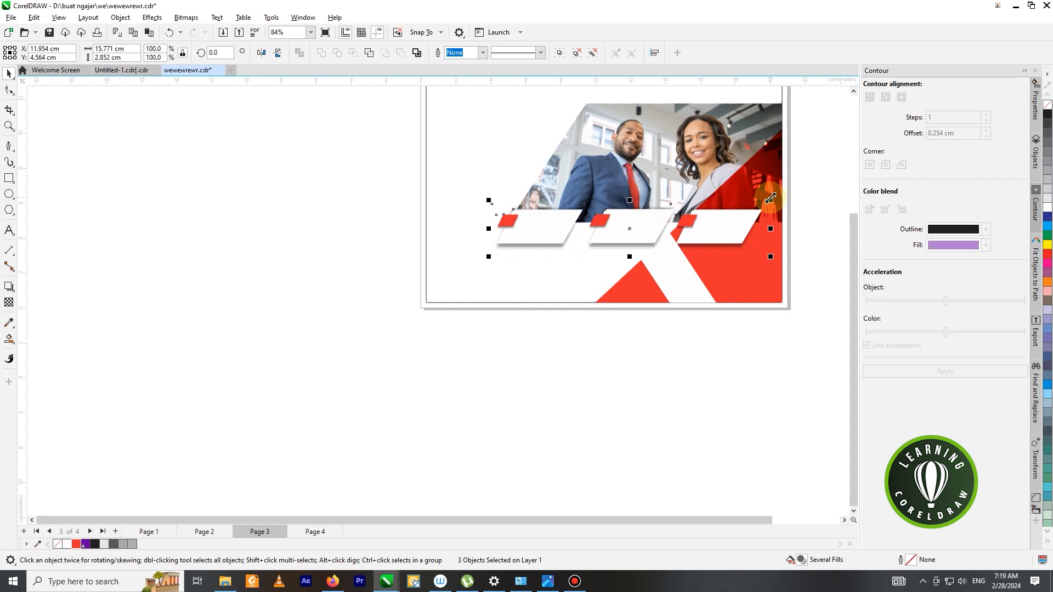
- Distribute the three parallelogram labels evenly by their centers, both horizontally and vertically
key(shift)
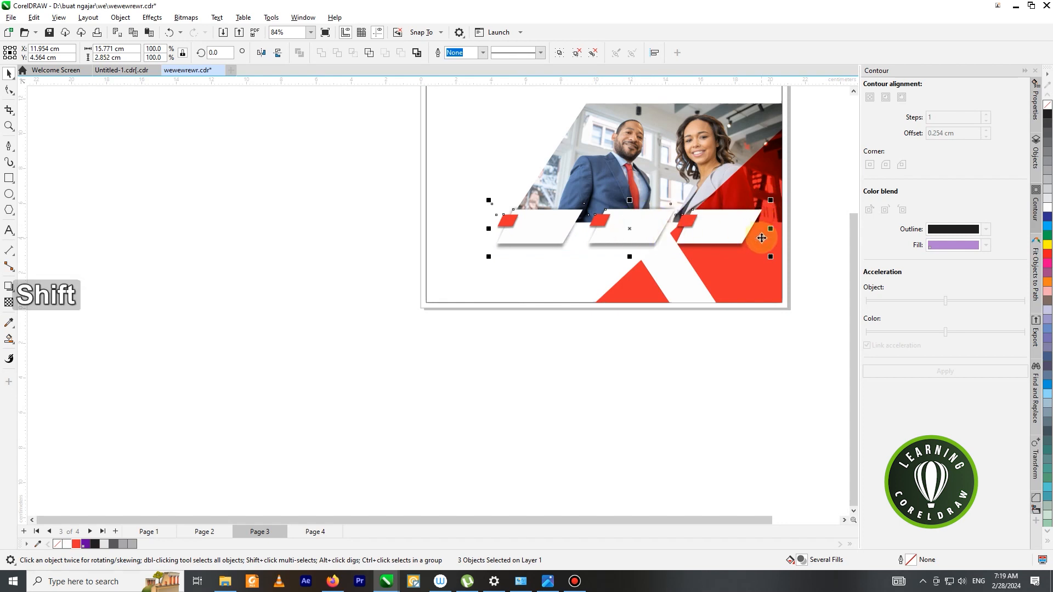
key(shift+e)
key(shift)
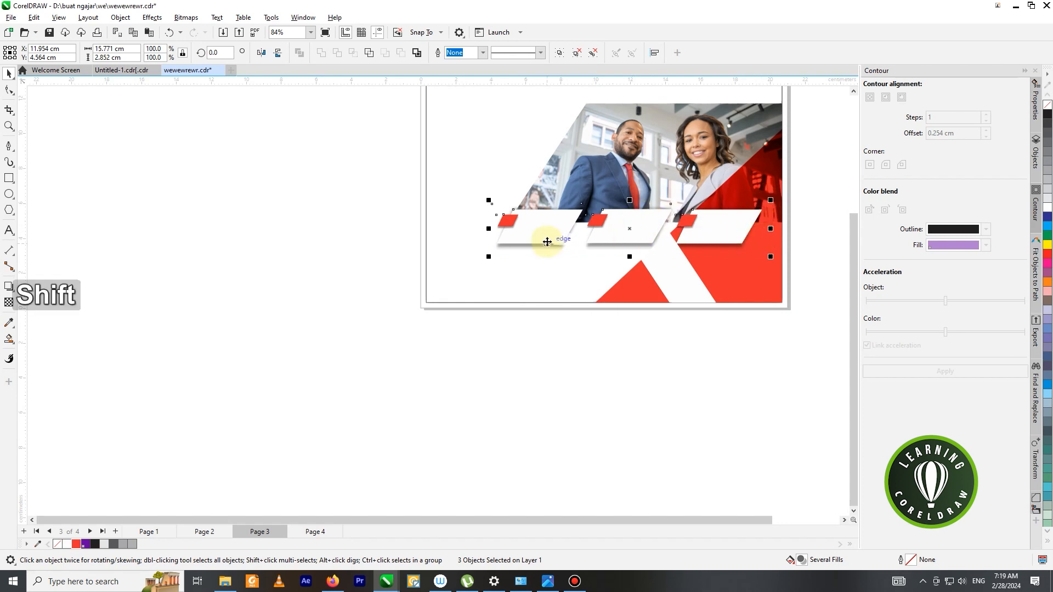
key(shift+c)
scroll(548, 240, down, 1)
click(426, 251)
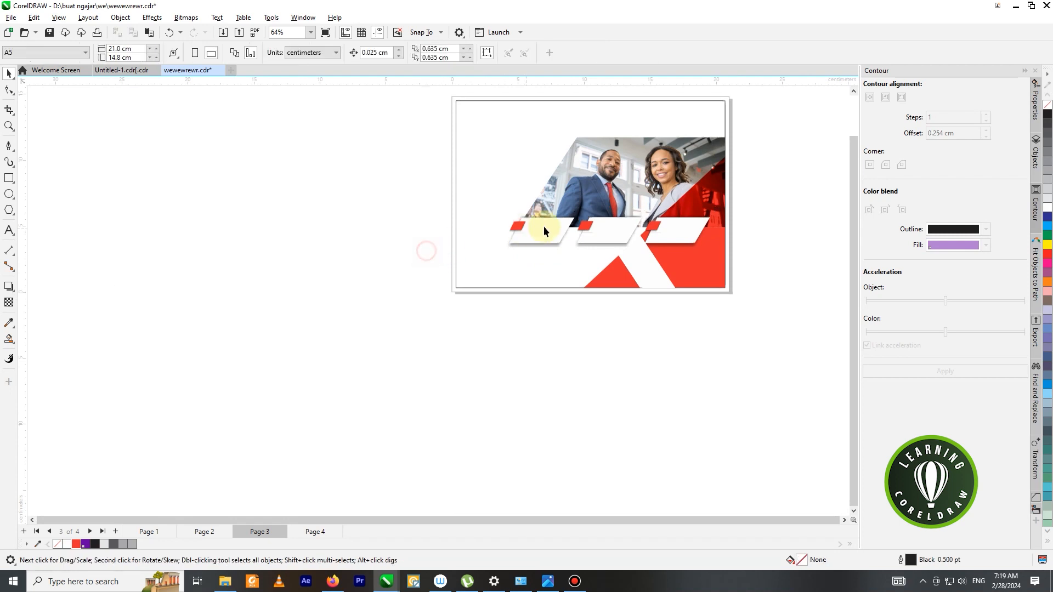
- Add a three-line text heading in the white area left of the photo, reading "Creative", "Coporate" and "Design"
scroll(640, 203, up, 1)
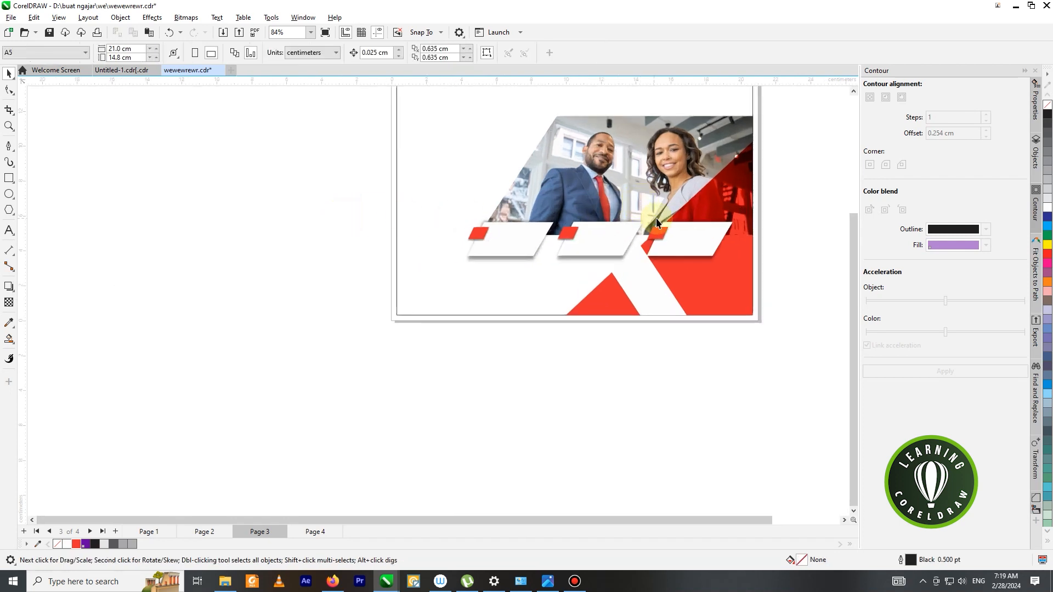
scroll(636, 248, down, 2)
scroll(423, 192, up, 1)
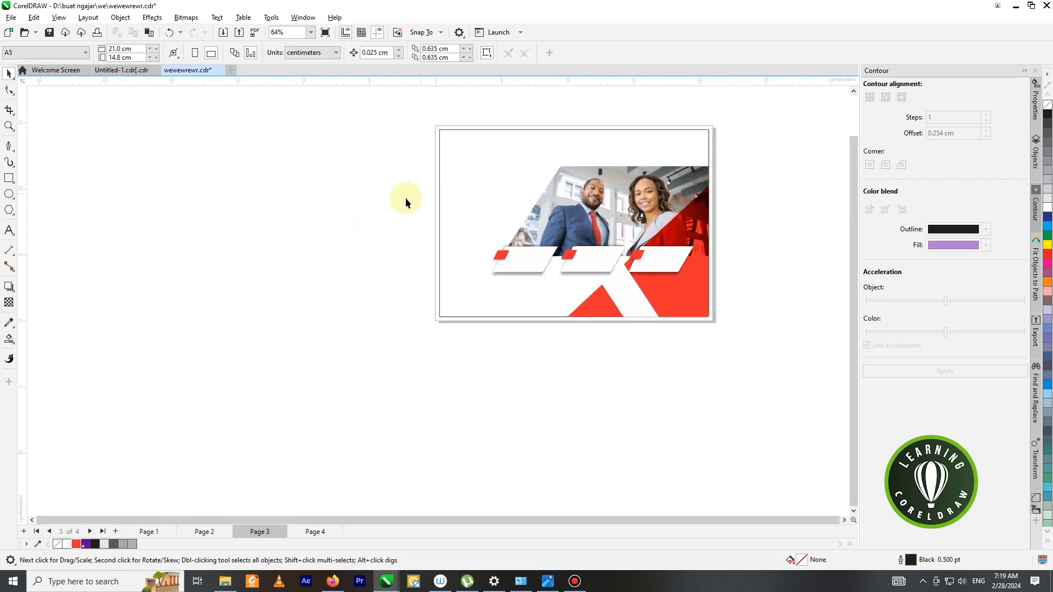
click(9, 230)
click(470, 196)
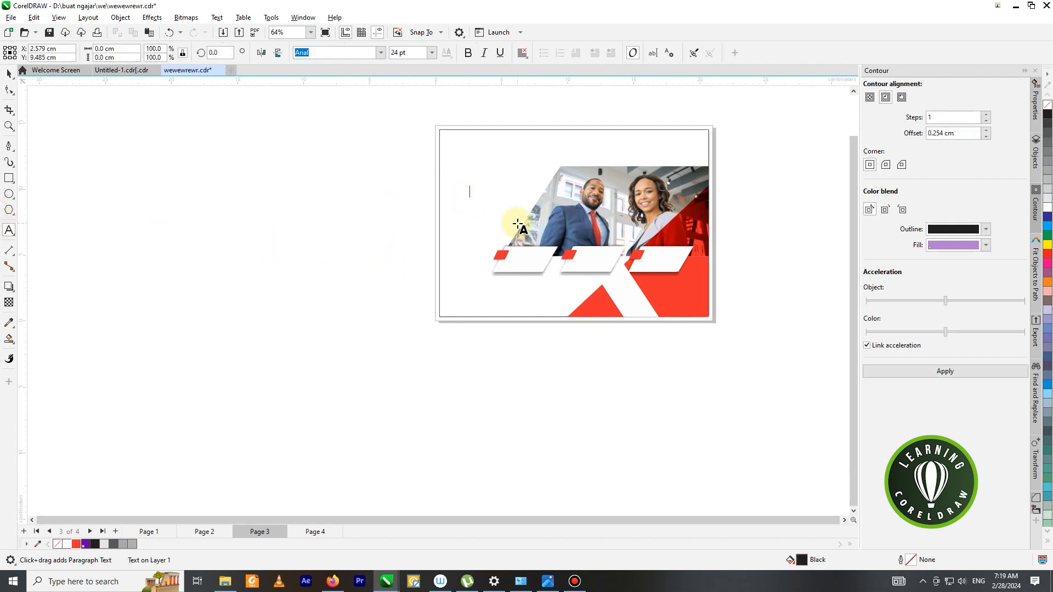
text(Crea)
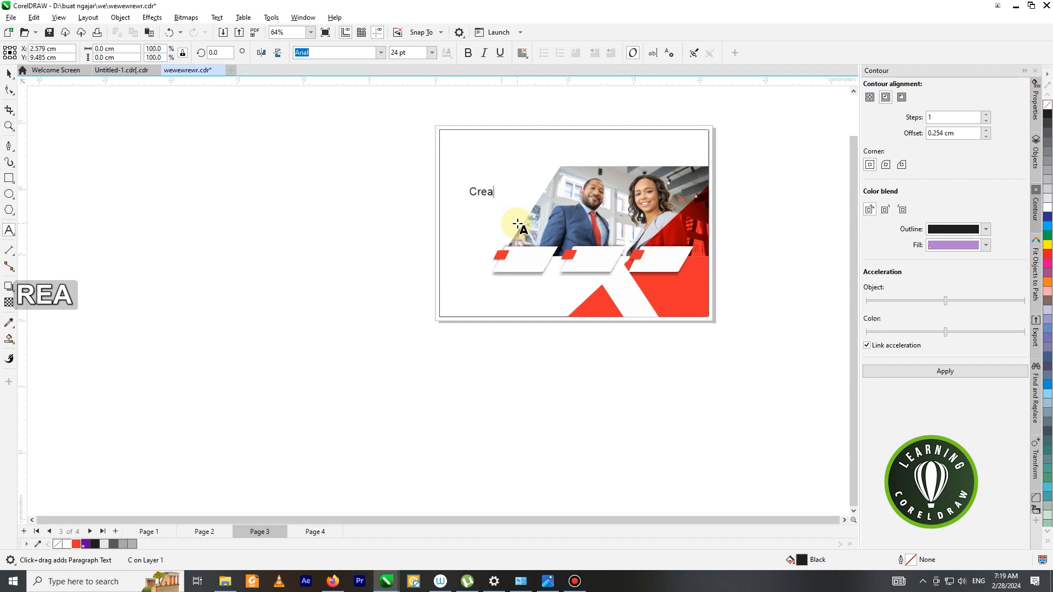
text(tive)
key(Return)
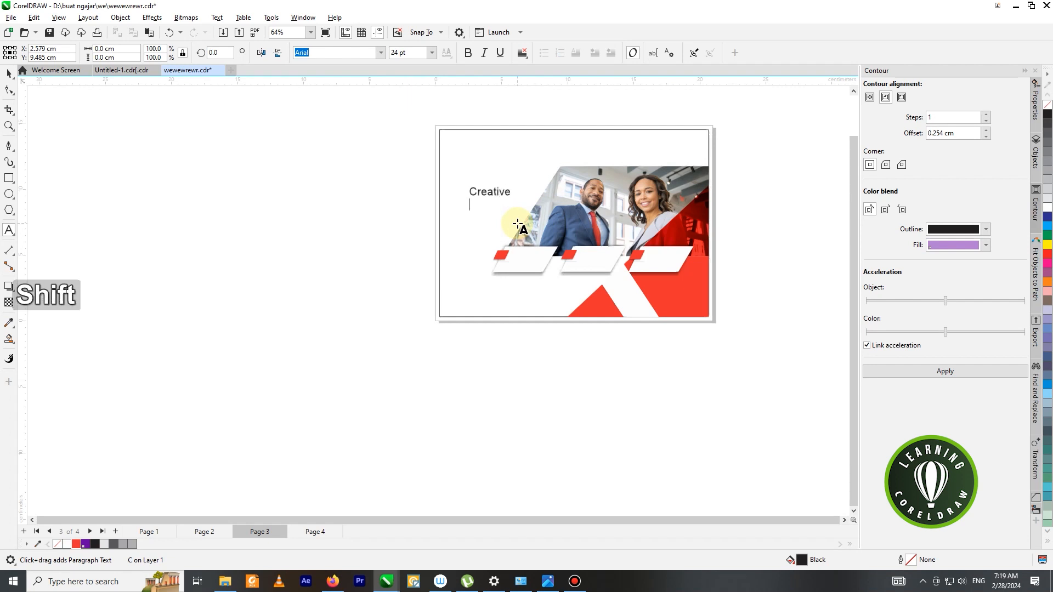
text(Cop)
key(BackSpace)
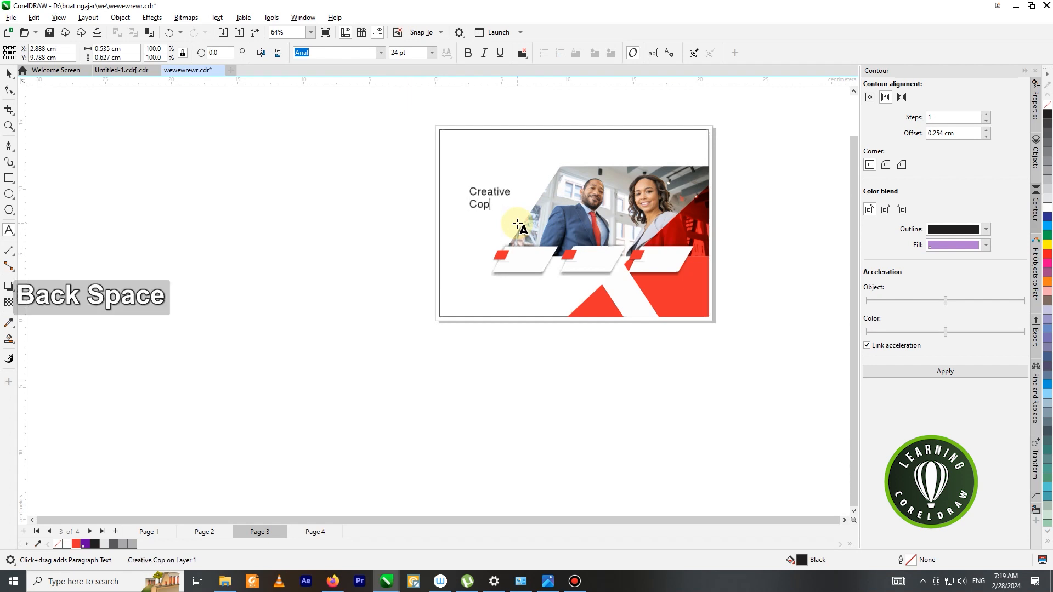
text(porate)
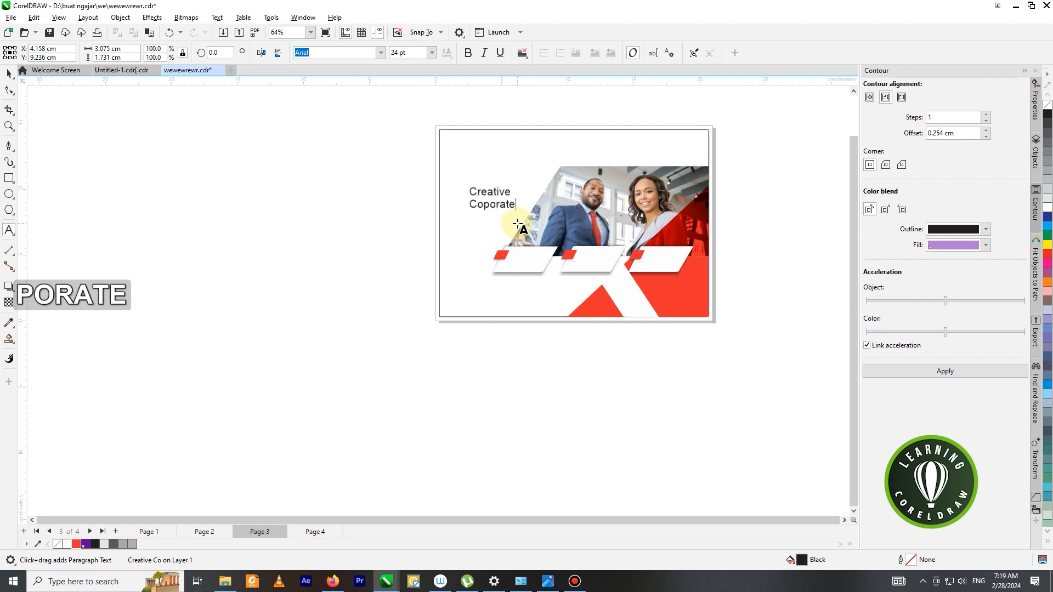
key(Return)
text(D)
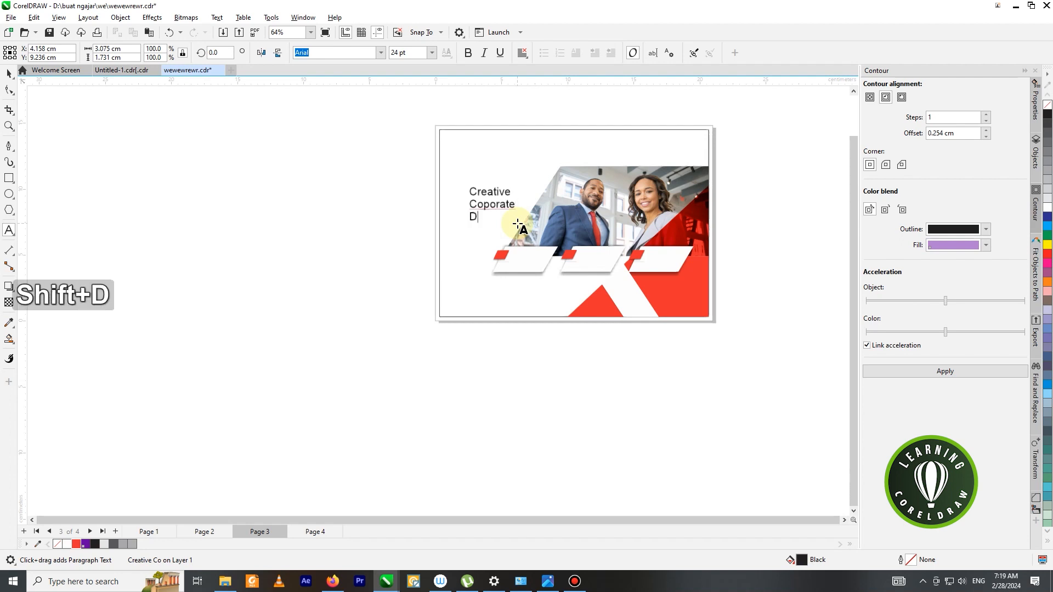
text(esign)
- Try to replace the misspelled second word of the heading with the suggested spelling "Corporate"
key(ctrl+a)
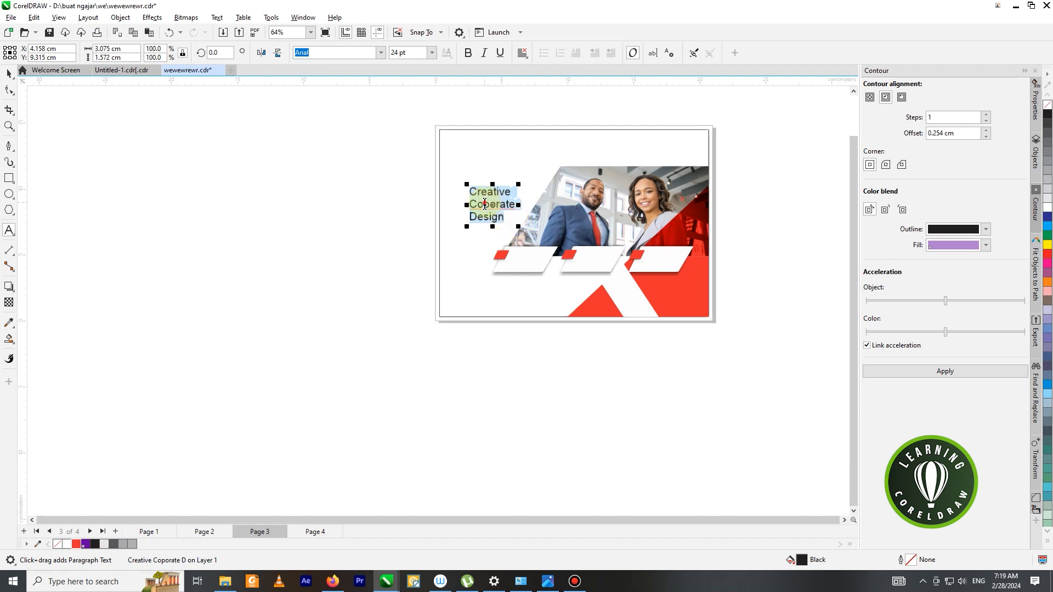
right_click(484, 204)
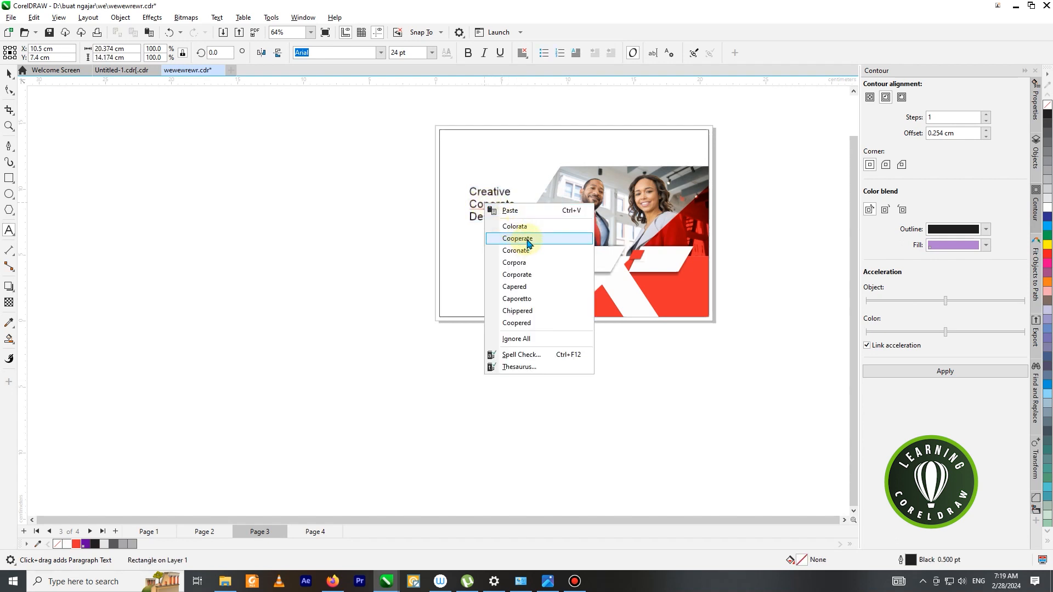
click(519, 275)
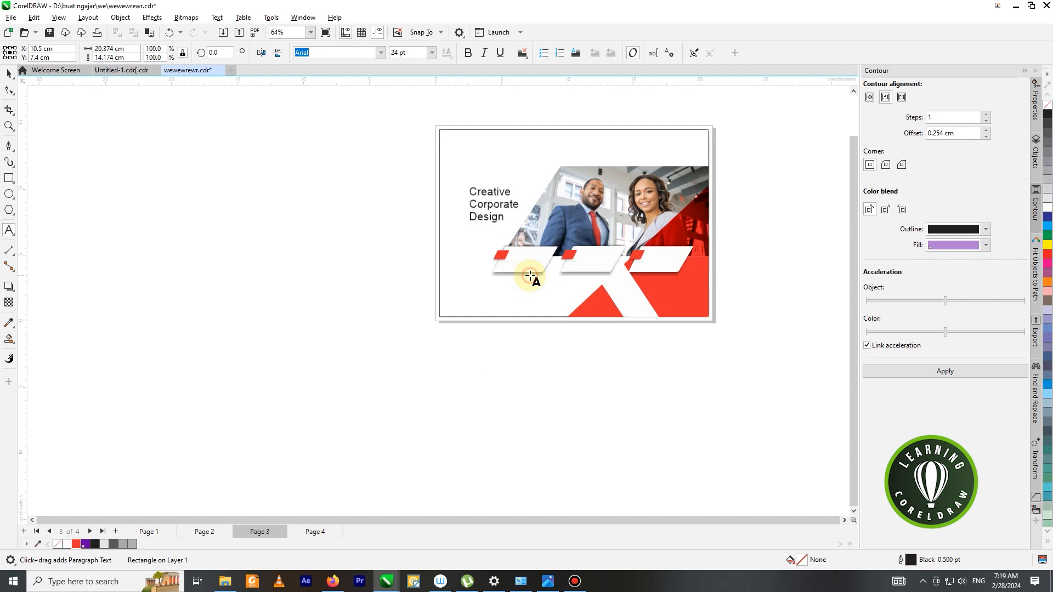
key(ctrl+a)
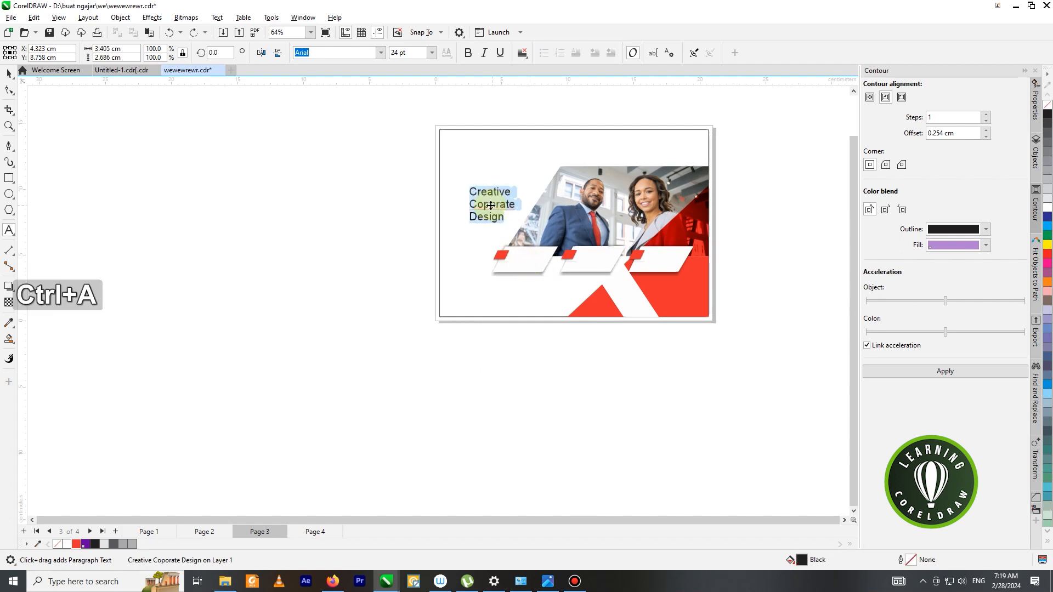
right_click(492, 206)
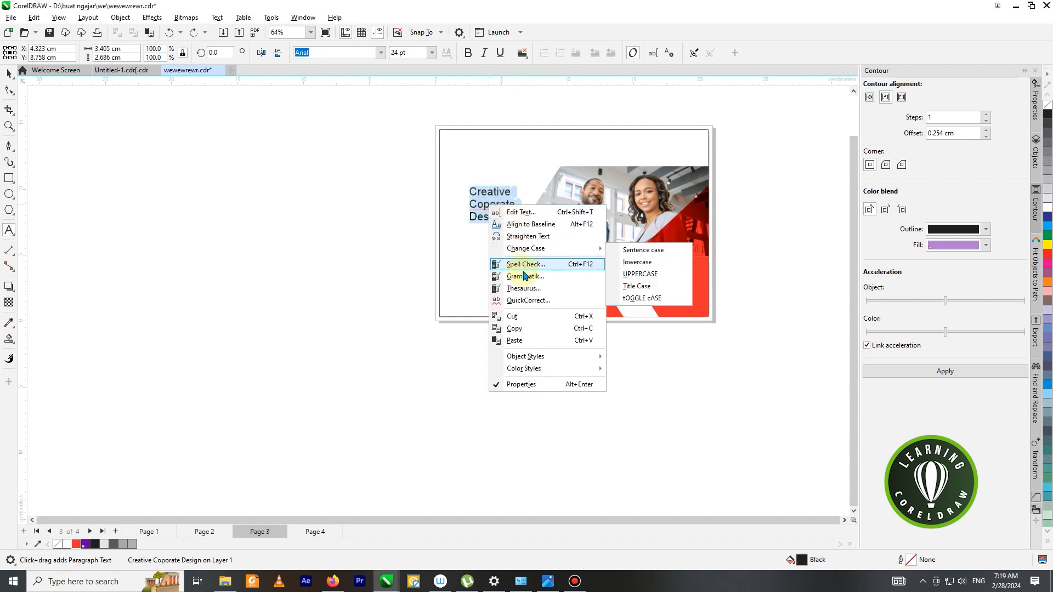
click(470, 207)
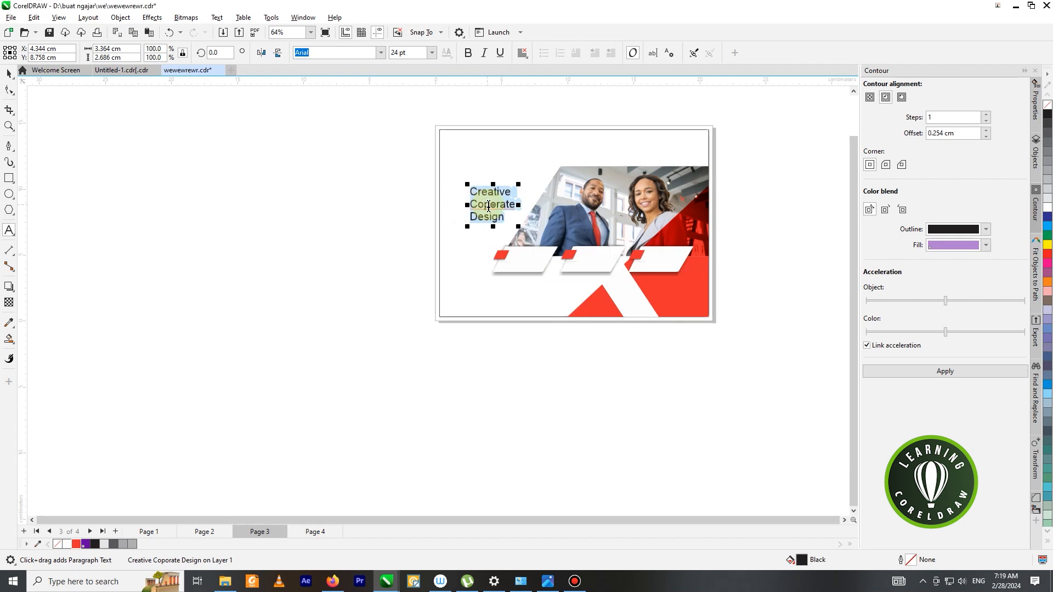
key(ctrl+z)
- Insert the missing "r" in the heading's second line so that it reads "Corporate"
double_click(483, 205)
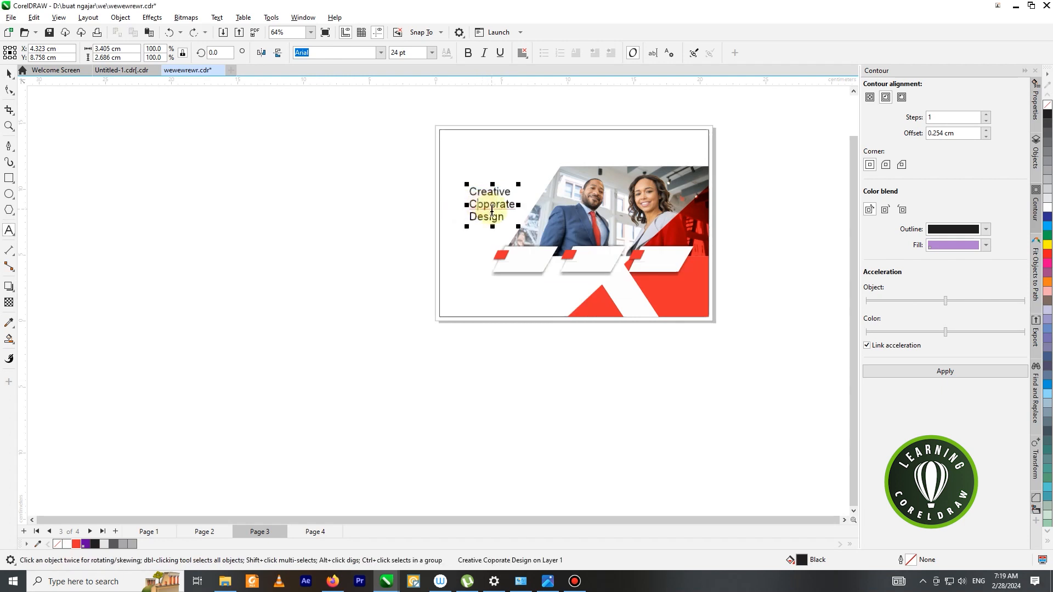
scroll(488, 208, up, 1)
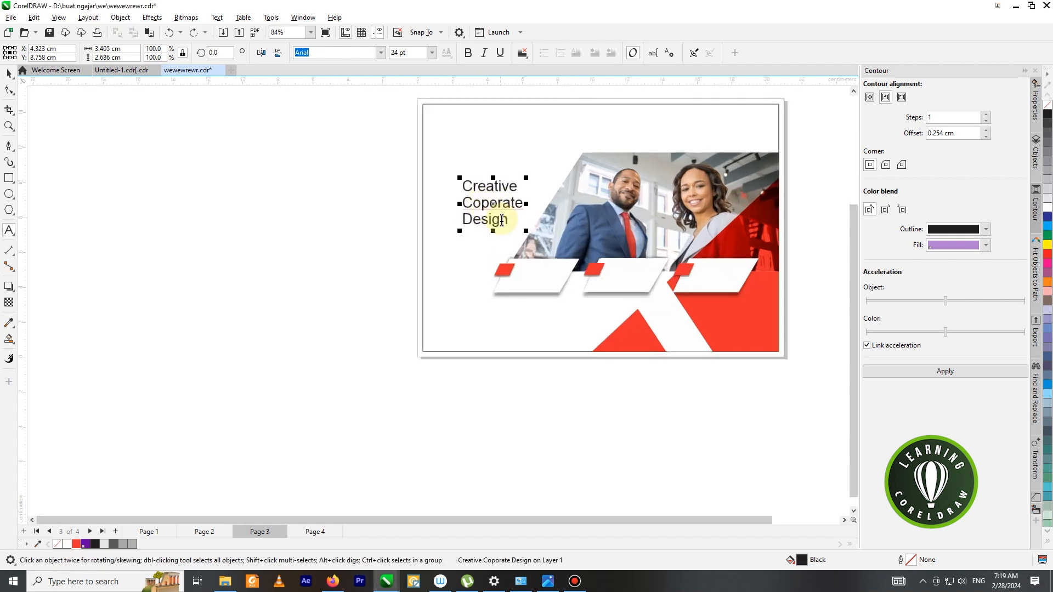
text(r)
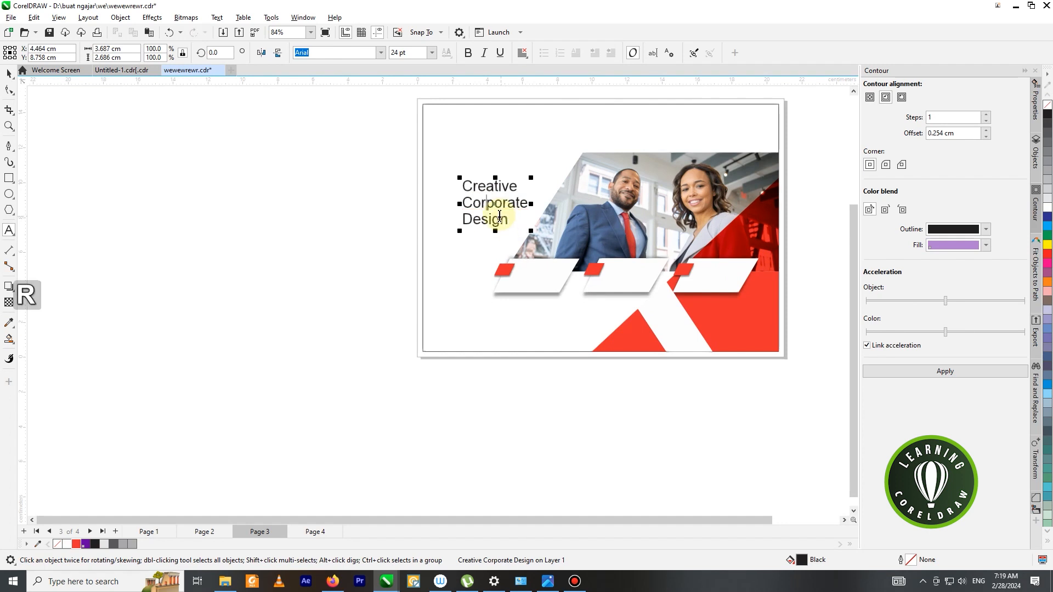
- Convert the whole three-line heading to uppercase and set its font to Montserrat
key(ctrl+a)
right_click(496, 196)
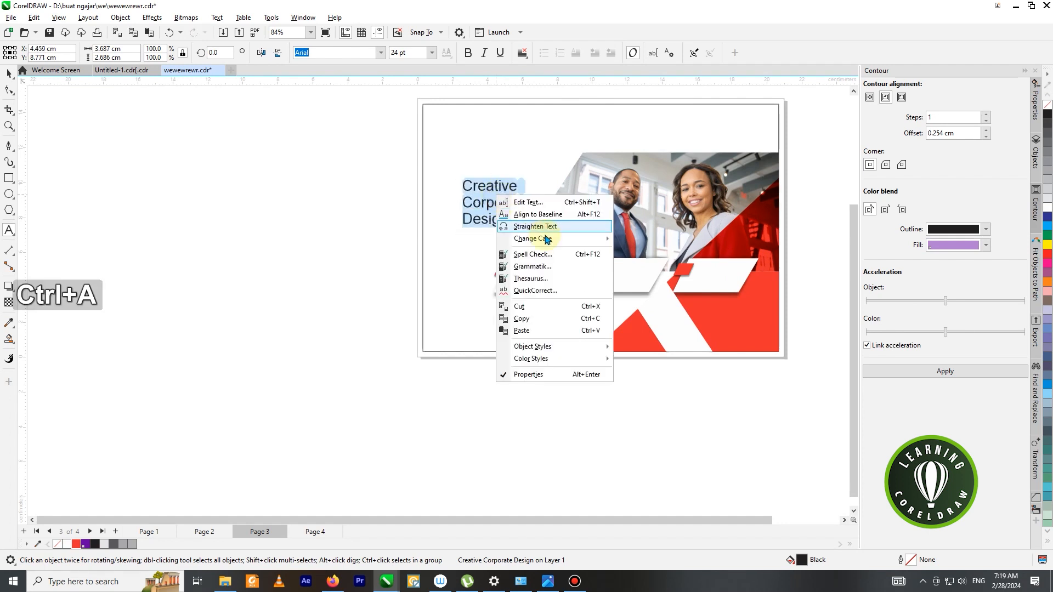
mouse_move(543, 237)
click(667, 267)
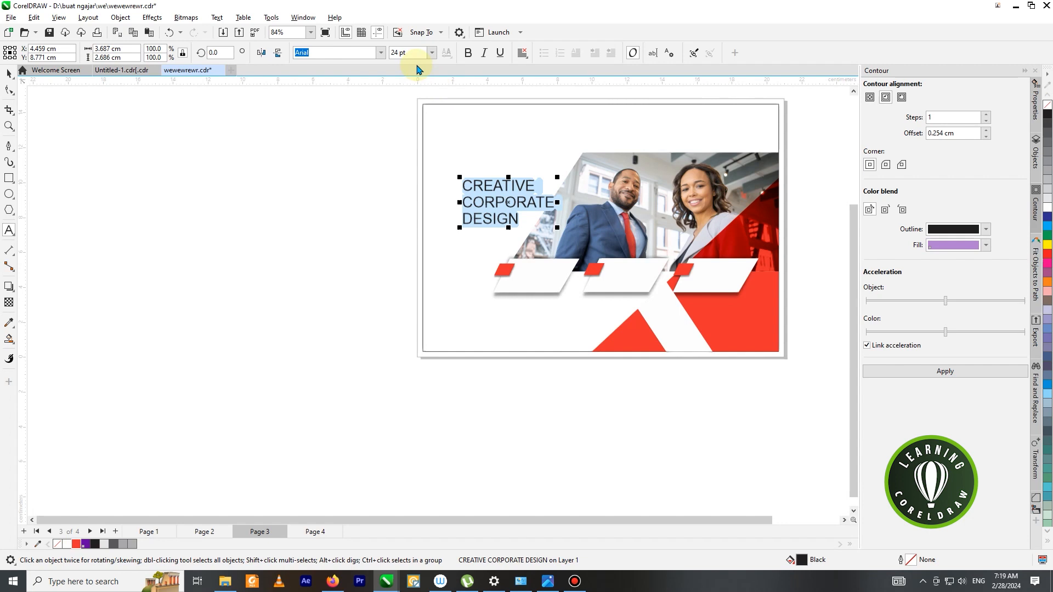
text(Montserrat)
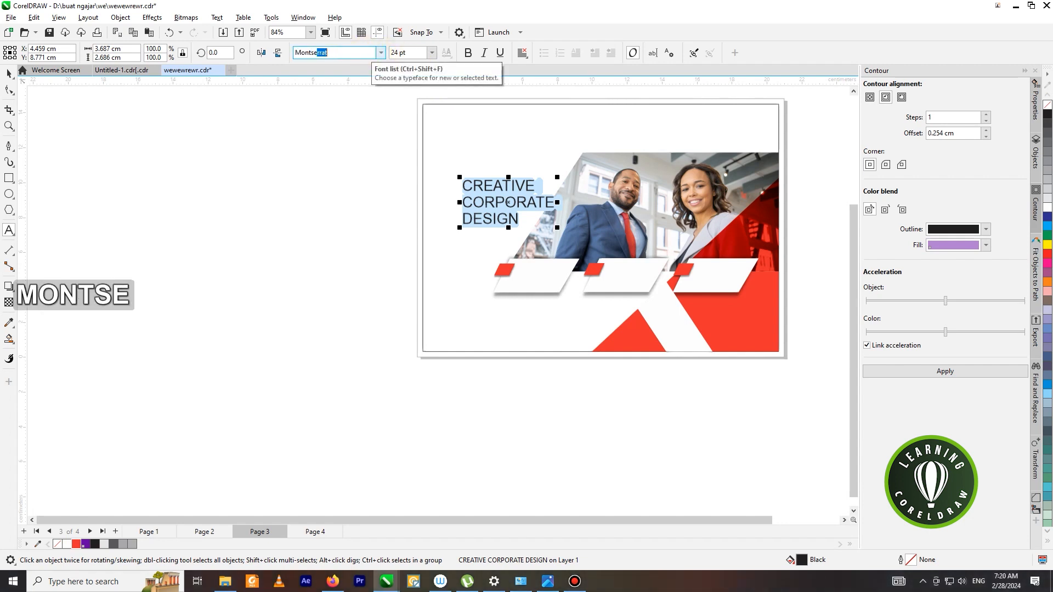
key(Return)
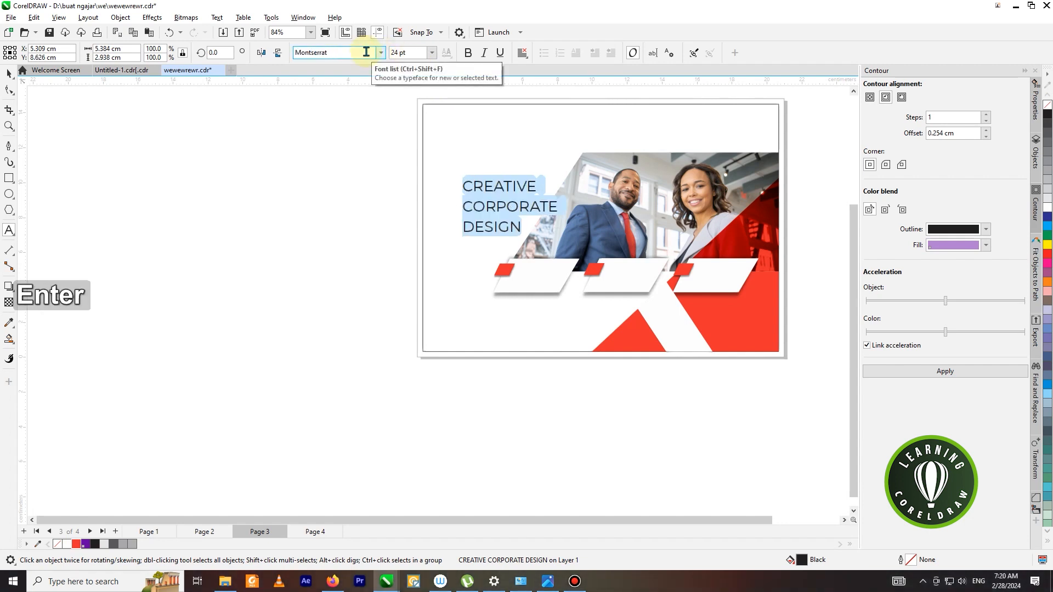
click(506, 204)
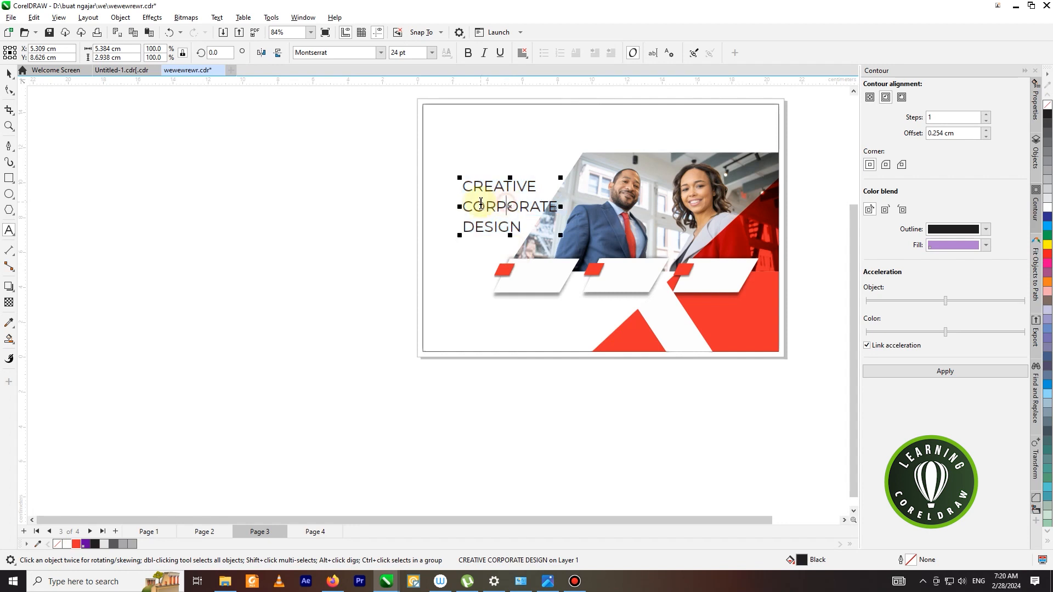
- Make the word "CORPORATE" bold and scale the whole heading up to about 7.8 cm wide
drag(519, 207, 558, 207)
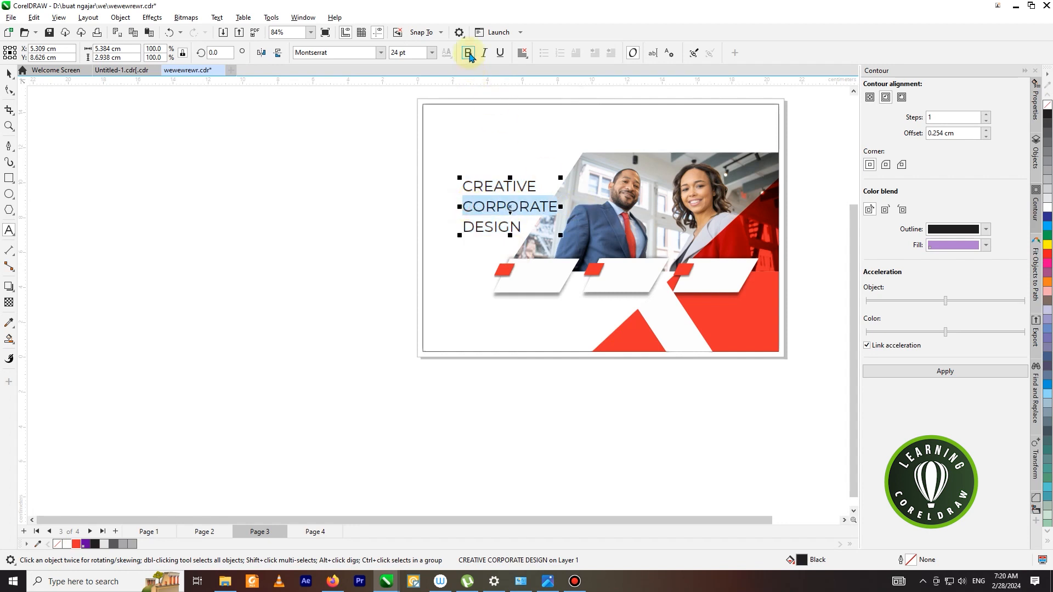
click(468, 52)
click(9, 73)
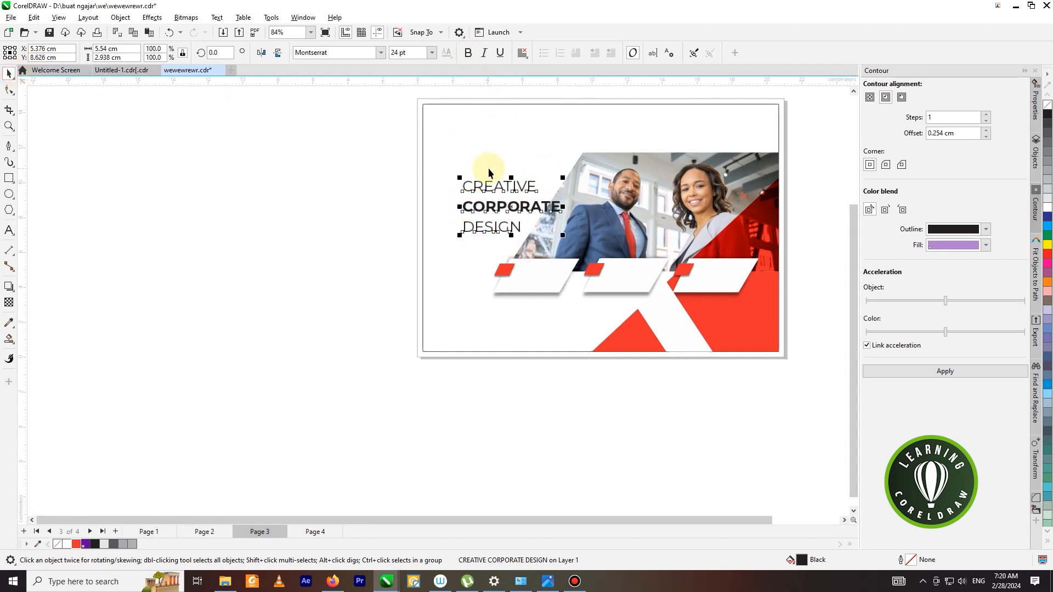
drag(458, 176, 435, 159)
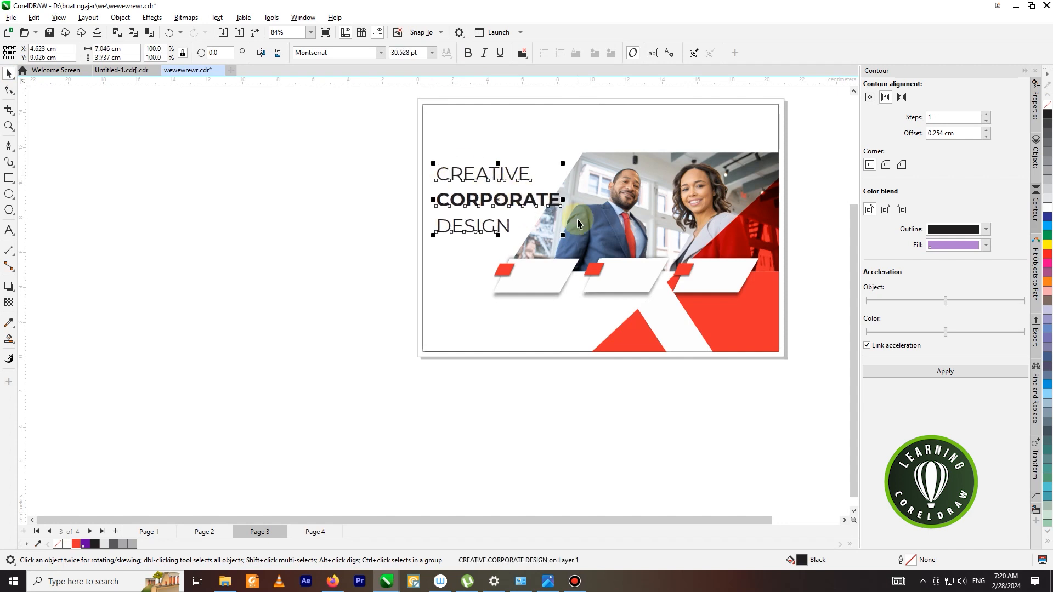
drag(568, 237, 599, 245)
- Color the word "CORPORATE" in the heading with the flyer's red (R235 G47 B46)
scroll(557, 206, up, 1)
drag(554, 199, 418, 199)
double_click(557, 195)
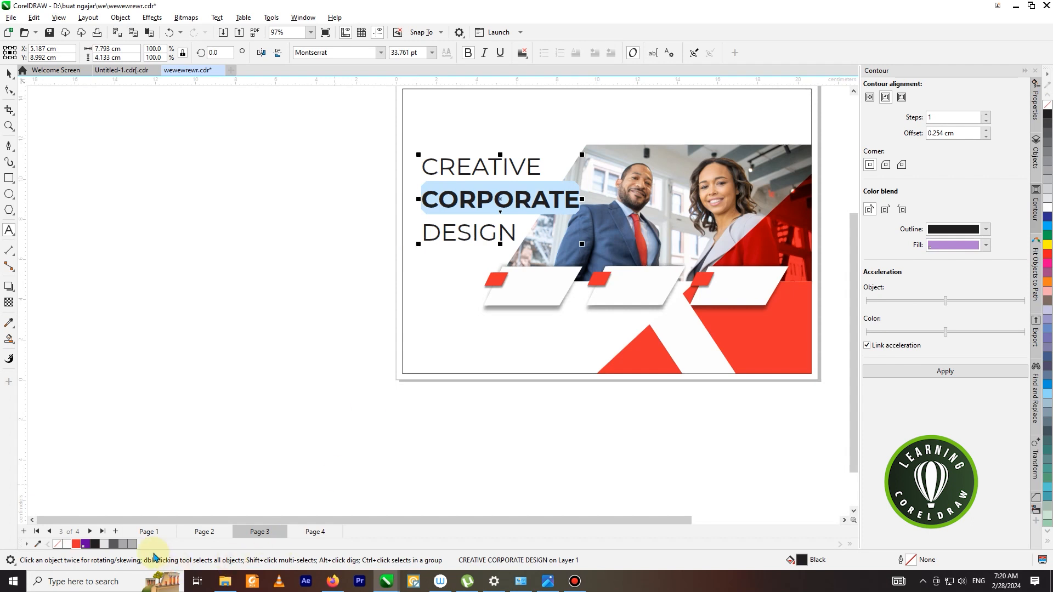
click(78, 545)
- Reduce the font size of the heading's third line, "DESIGN", to 30 pt
click(455, 234)
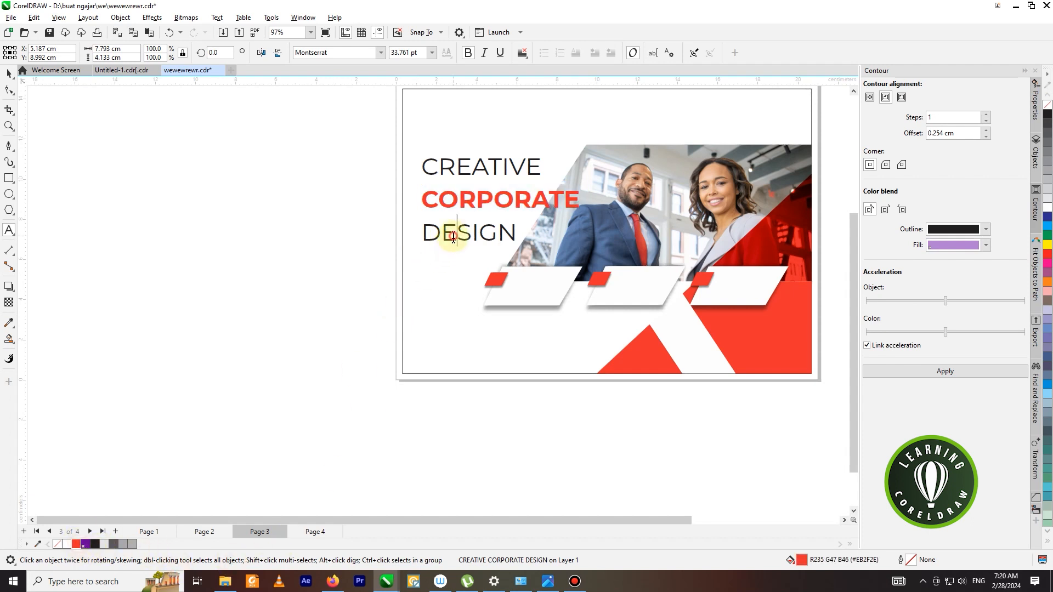
drag(512, 232, 381, 232)
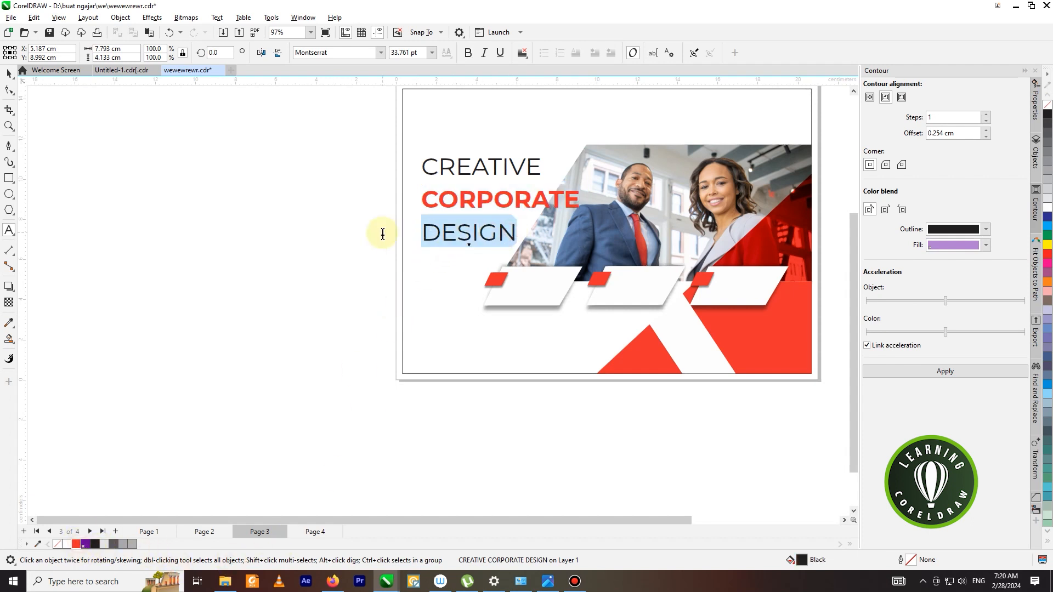
click(431, 53)
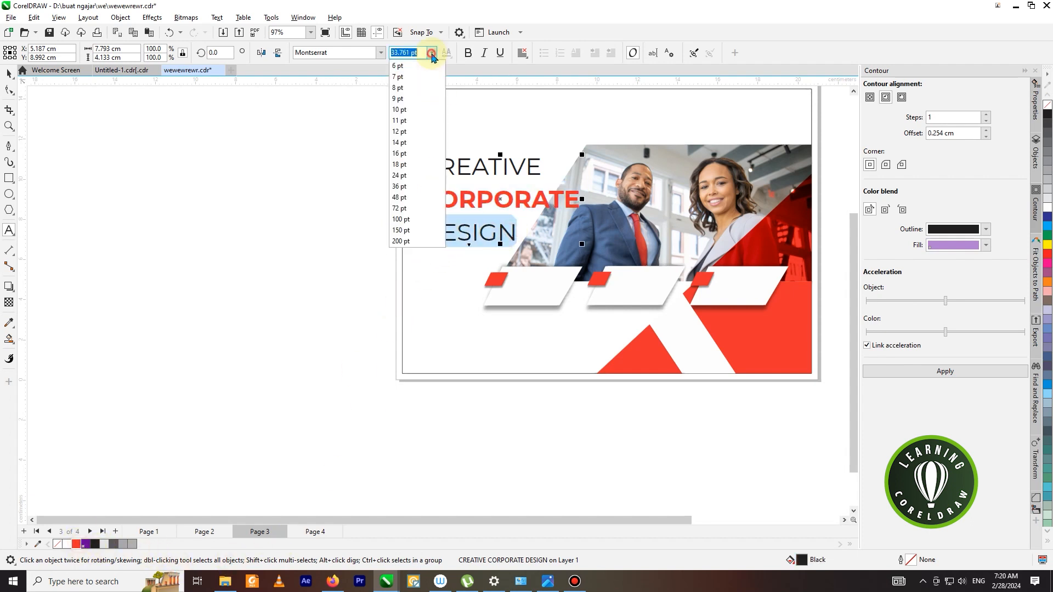
click(401, 176)
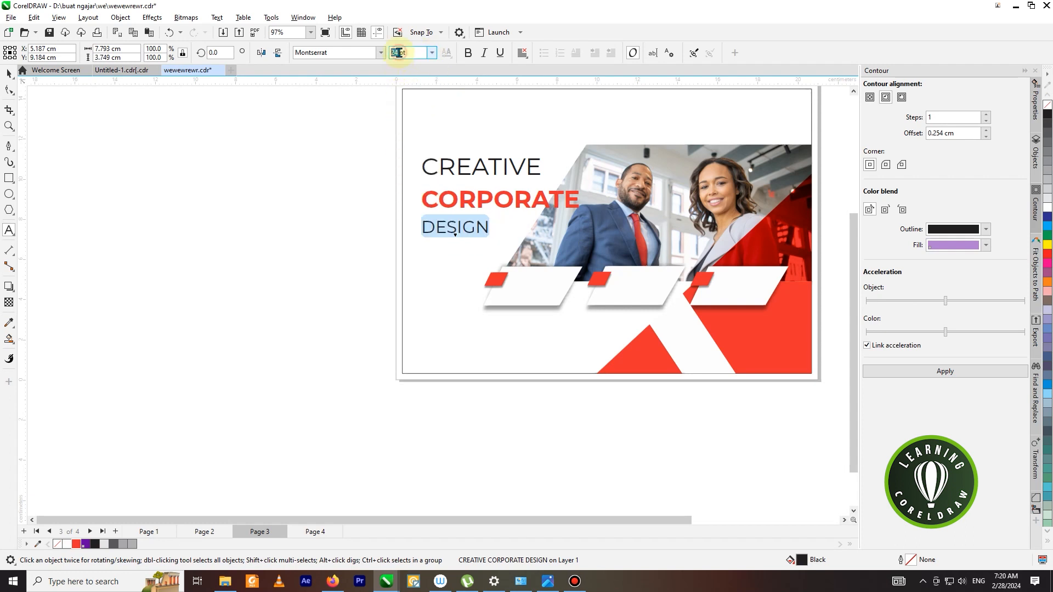
text(30)
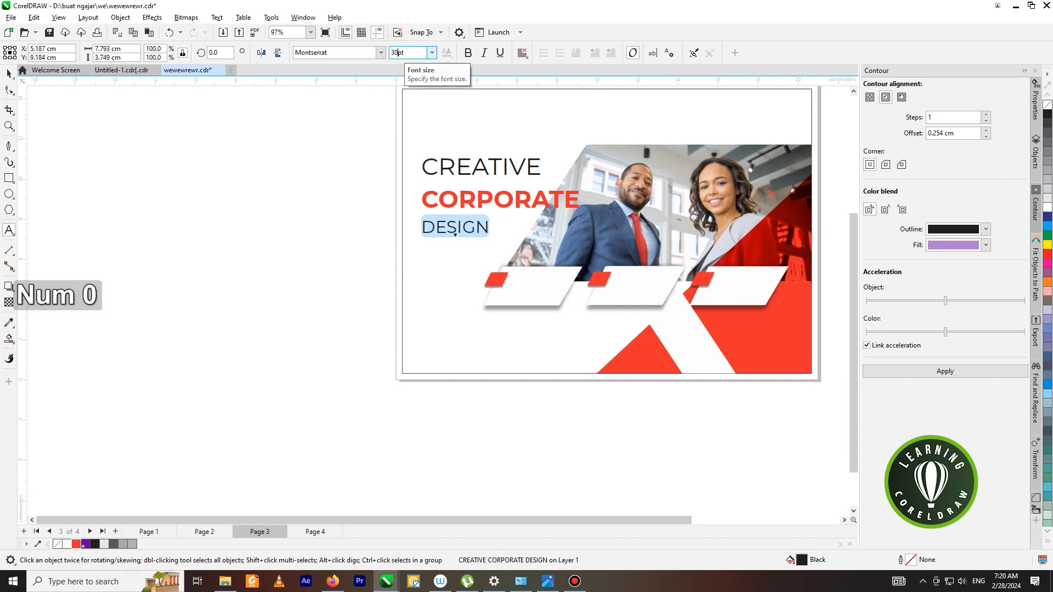
key(Return)
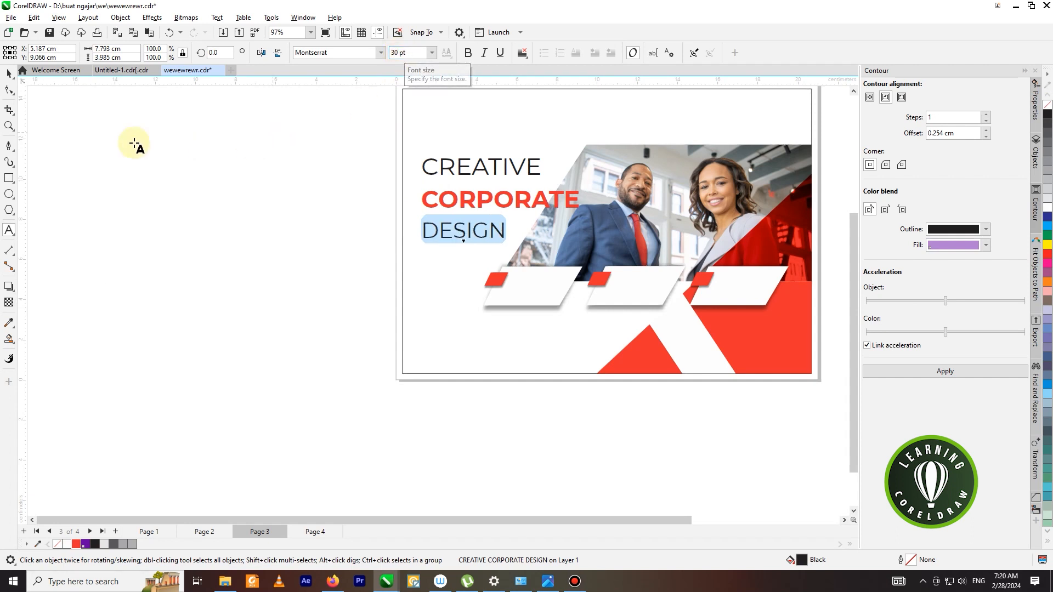
- Tighten the line spacing of the three-line heading with the Shape tool, to a text height of about 3.37 cm
click(9, 90)
drag(423, 240, 415, 226)
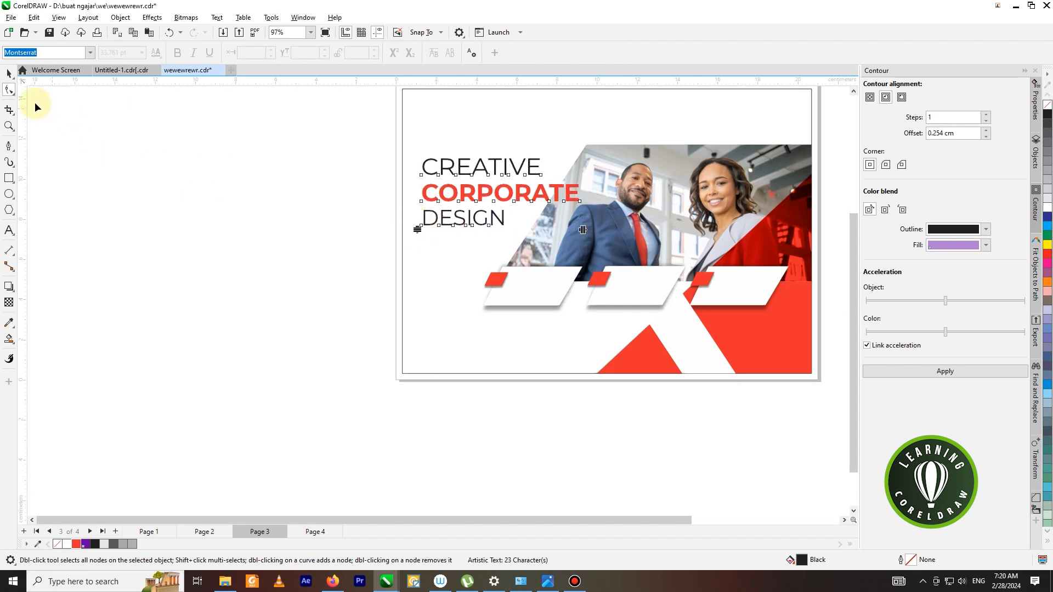
click(9, 73)
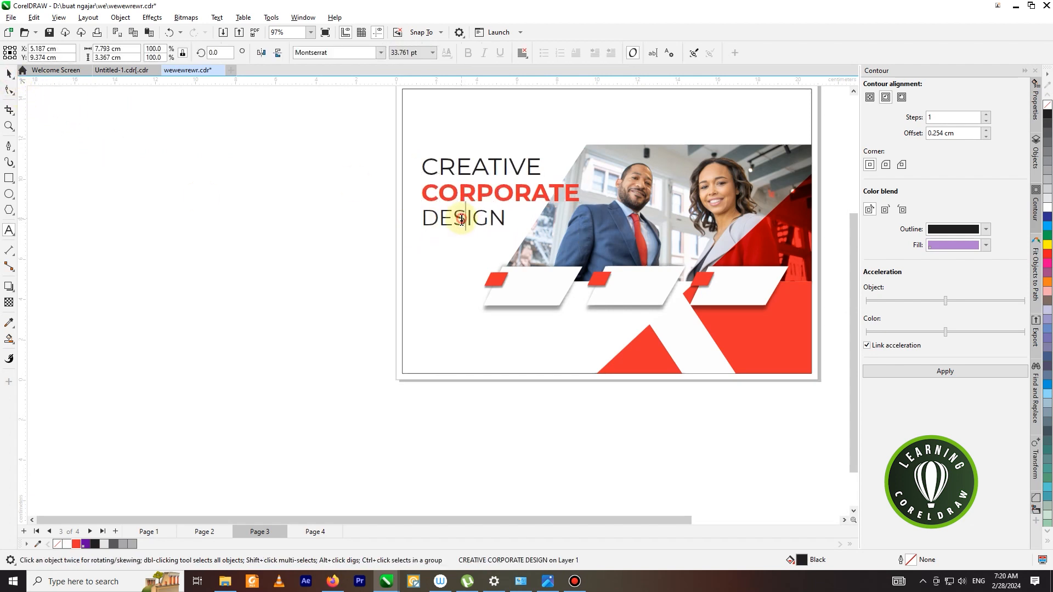
- Color the word "DESIGN" in the heading 80% black
double_click(504, 218)
drag(504, 219, 403, 219)
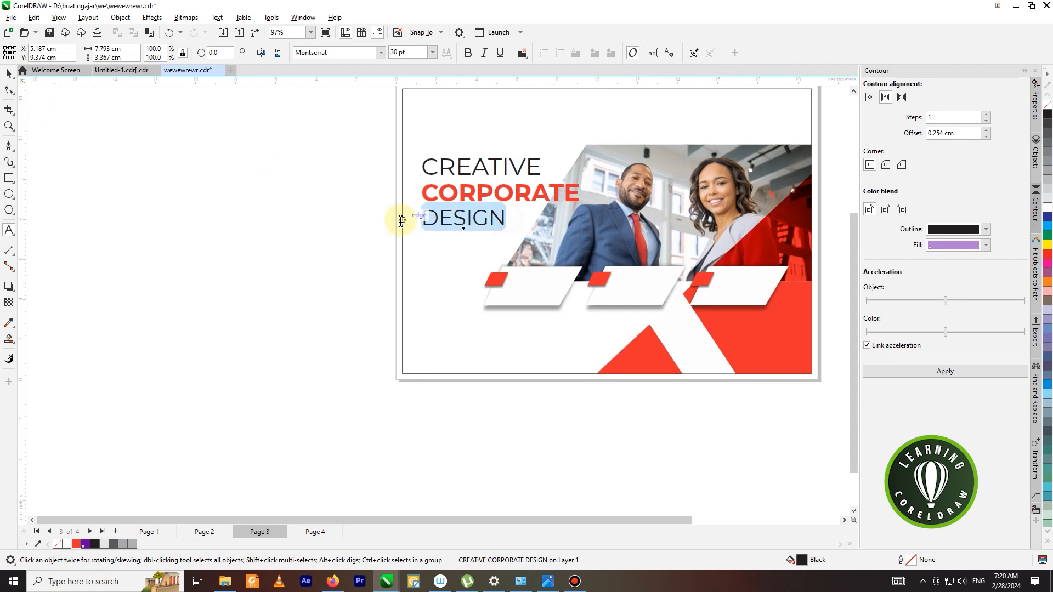
click(117, 544)
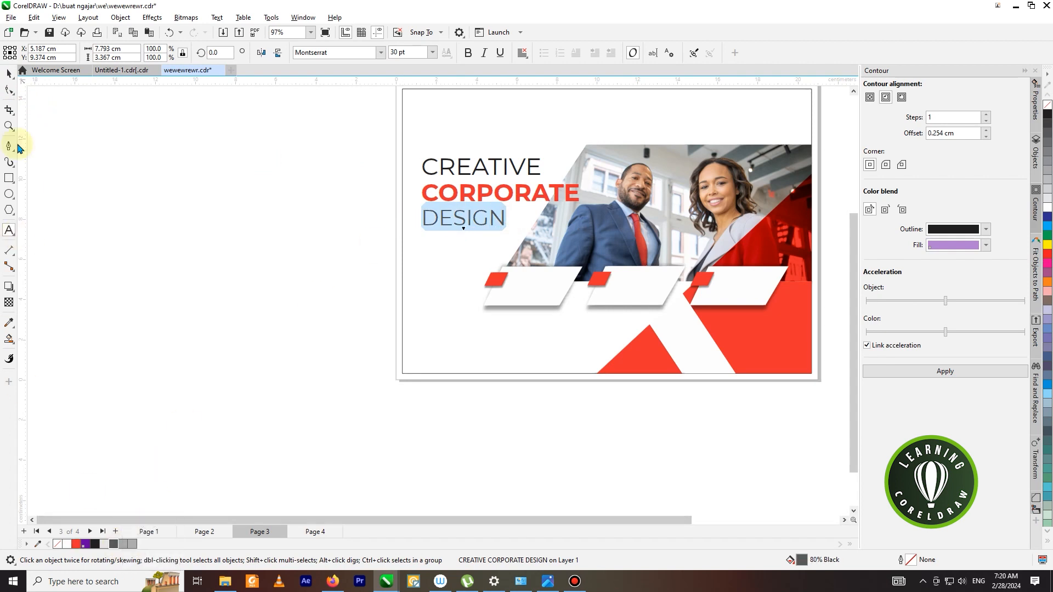
click(8, 77)
- Shift the whole heading slightly right and down in the white area beside the photo
scroll(483, 186, up, 2)
click(504, 202)
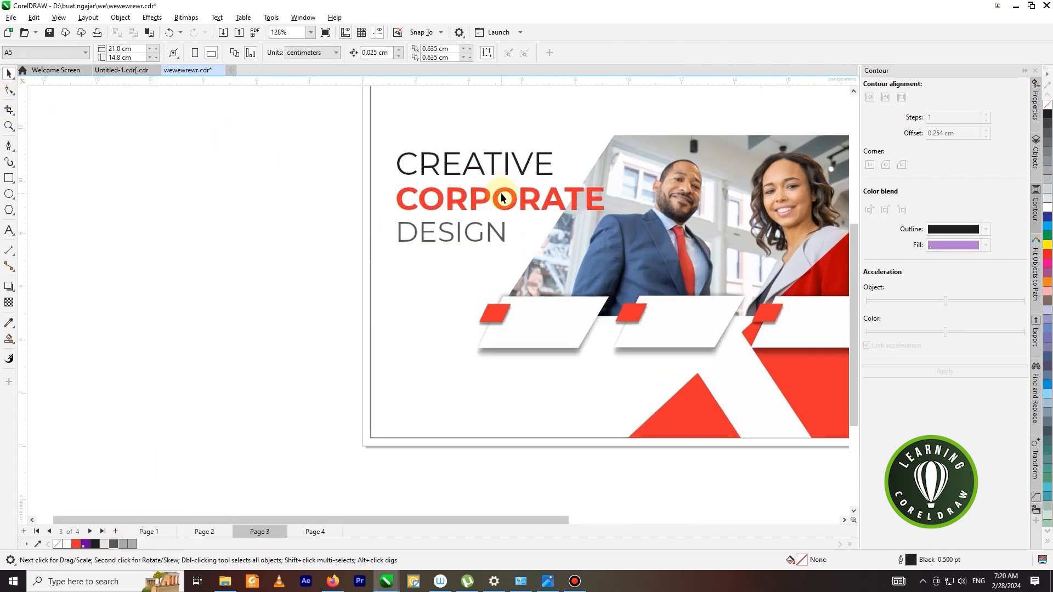
drag(504, 202, 505, 206)
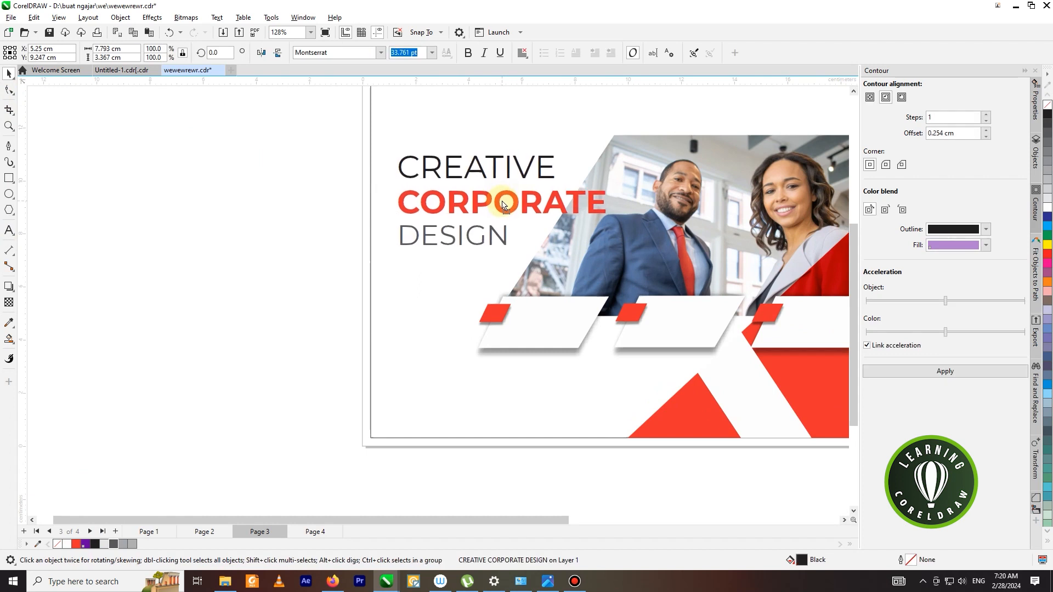
scroll(501, 198, down, 3)
click(405, 209)
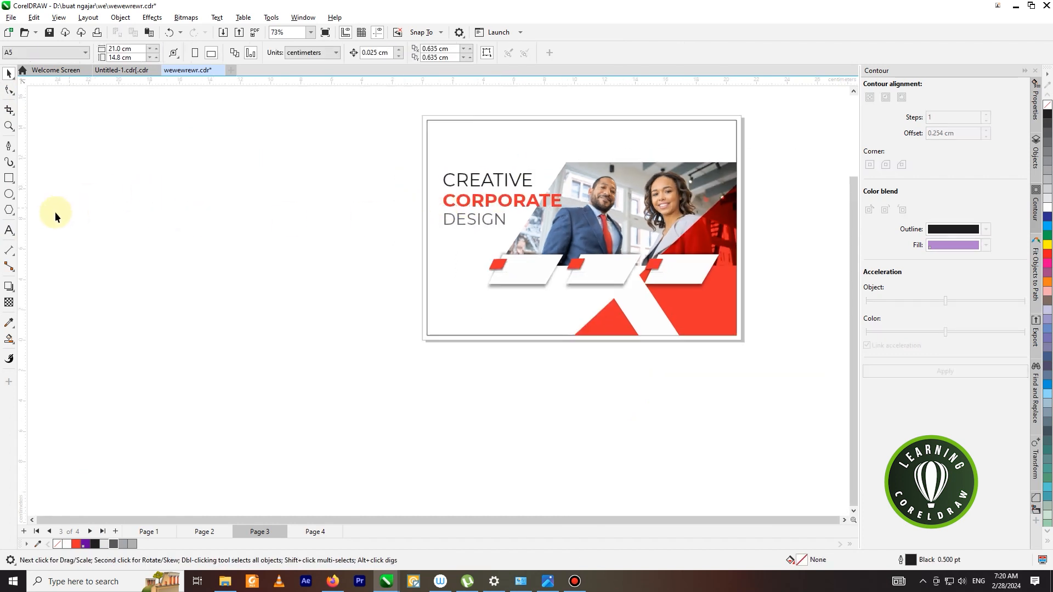
- Add the text "2024" and place it below "DESIGN", near the heading's left edge
click(9, 230)
scroll(444, 241, up, 1)
click(454, 239)
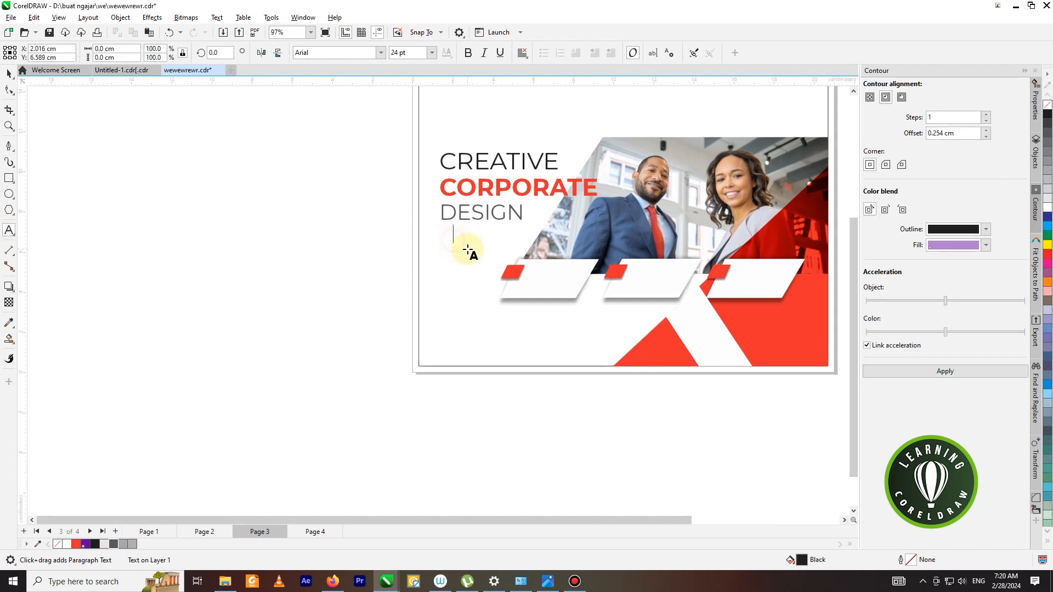
text(2024)
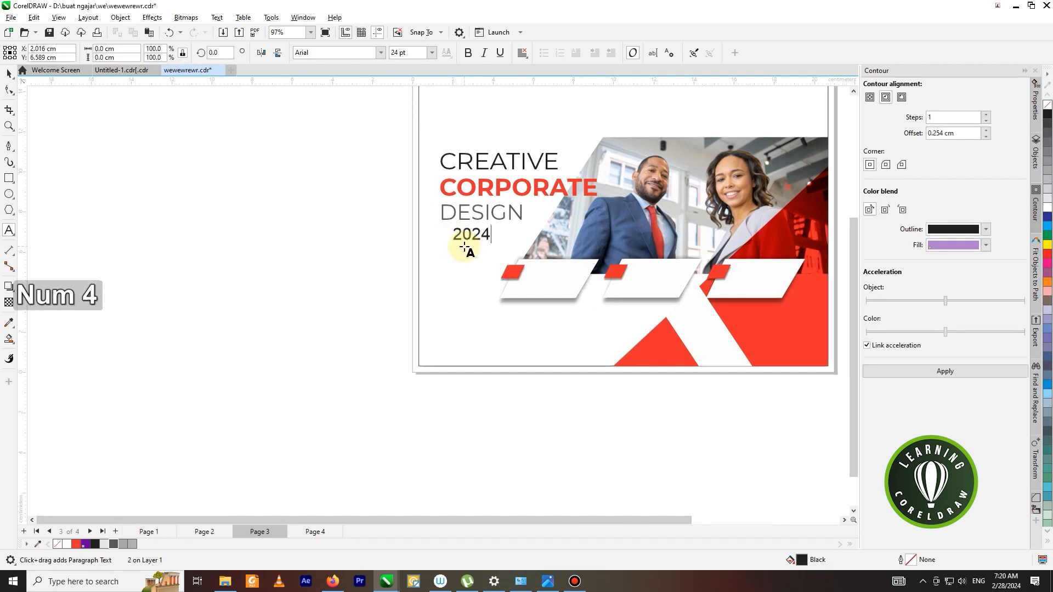
click(9, 75)
scroll(455, 215, up, 1)
drag(482, 243, 468, 256)
- Set the "2024" text to the Montserrat font and color it 80% black
click(378, 52)
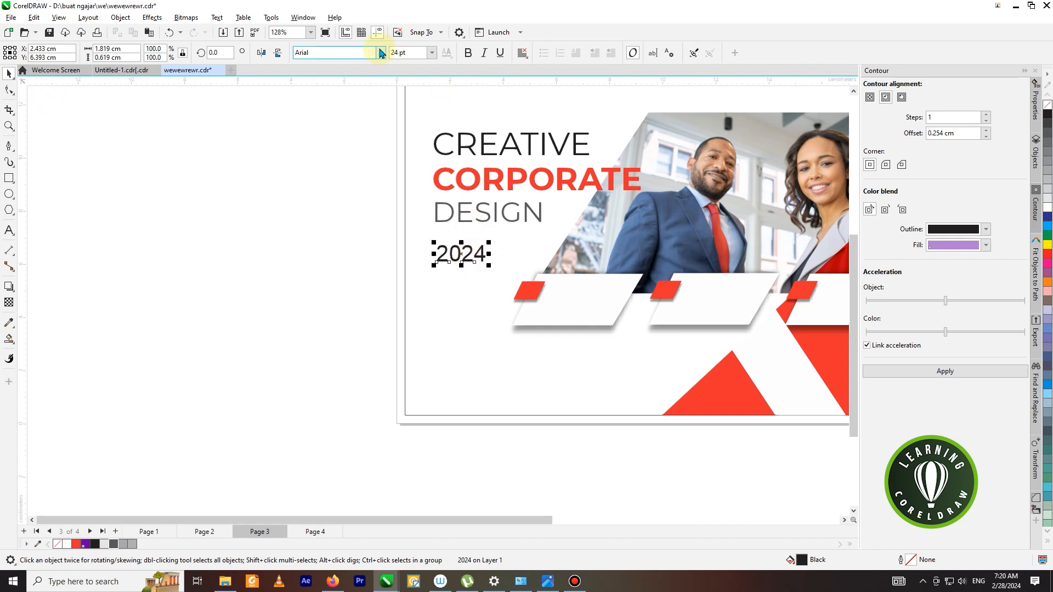
click(371, 82)
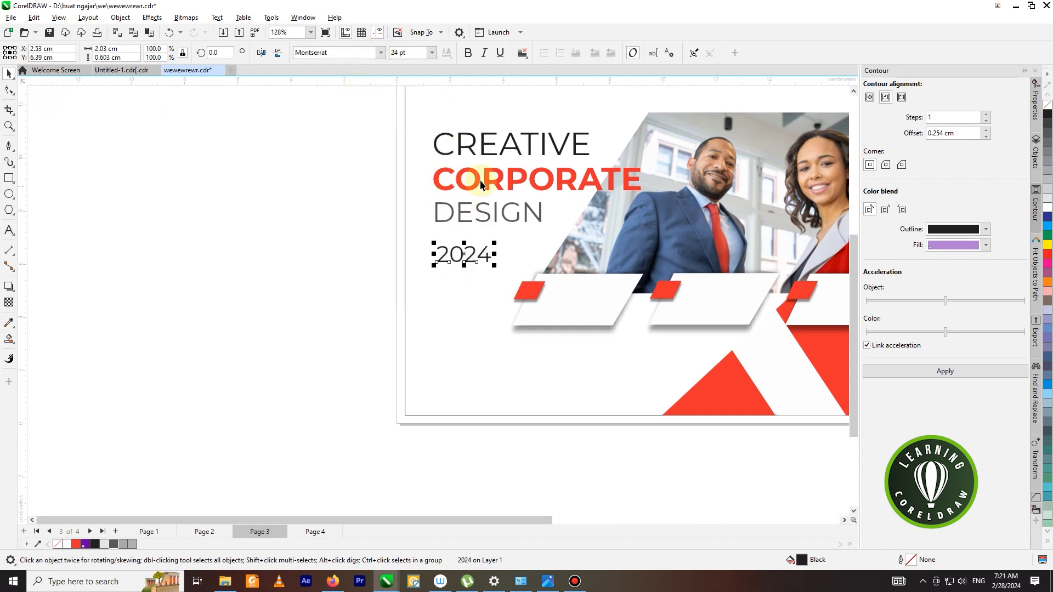
click(113, 544)
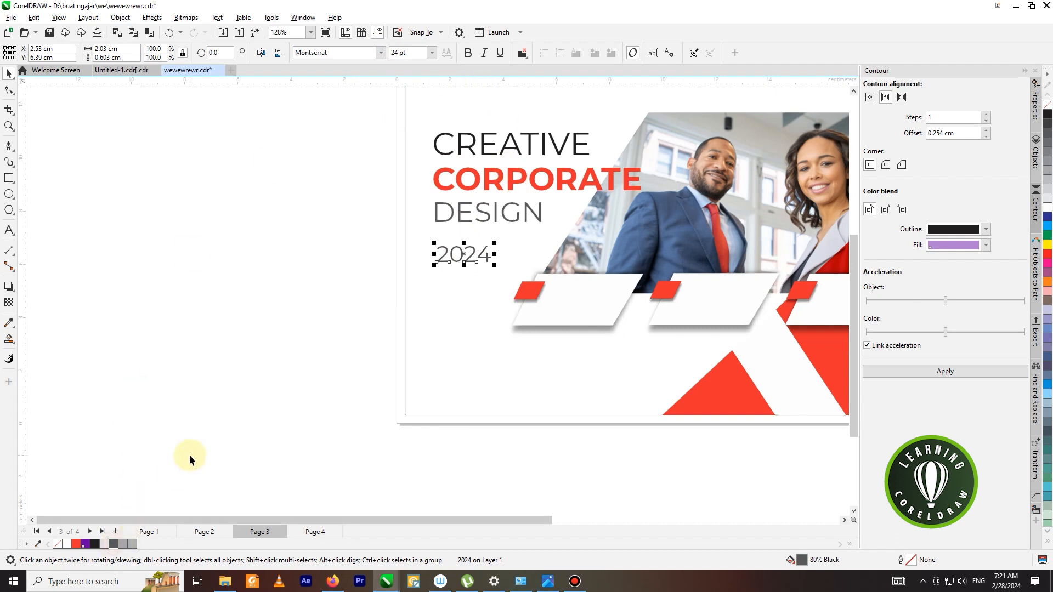
click(189, 455)
- Align the left edges of the "2024" text and the heading
scroll(317, 282, down, 3)
click(396, 267)
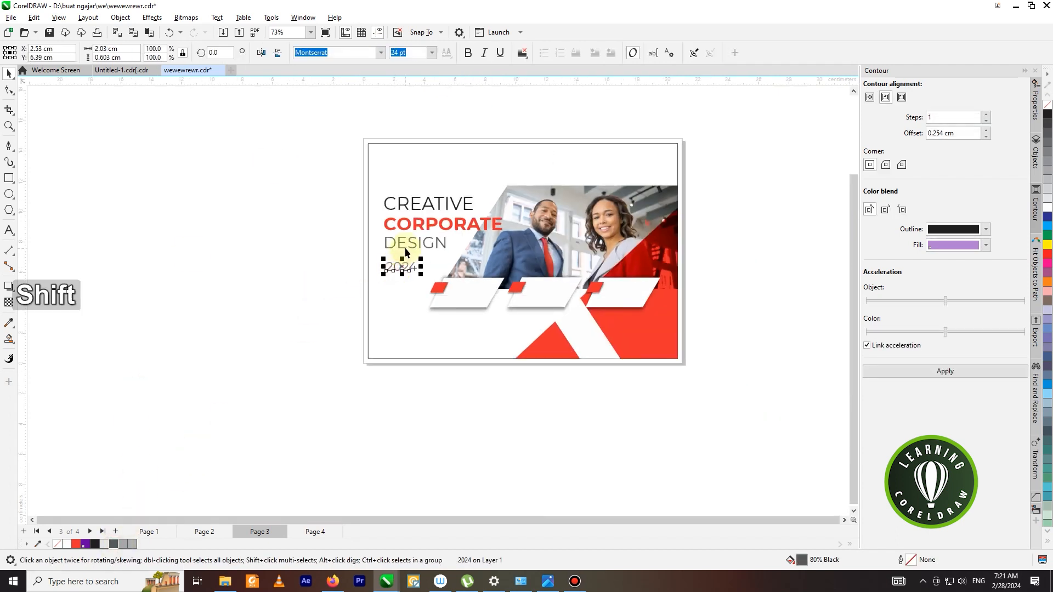
shift+click(404, 244)
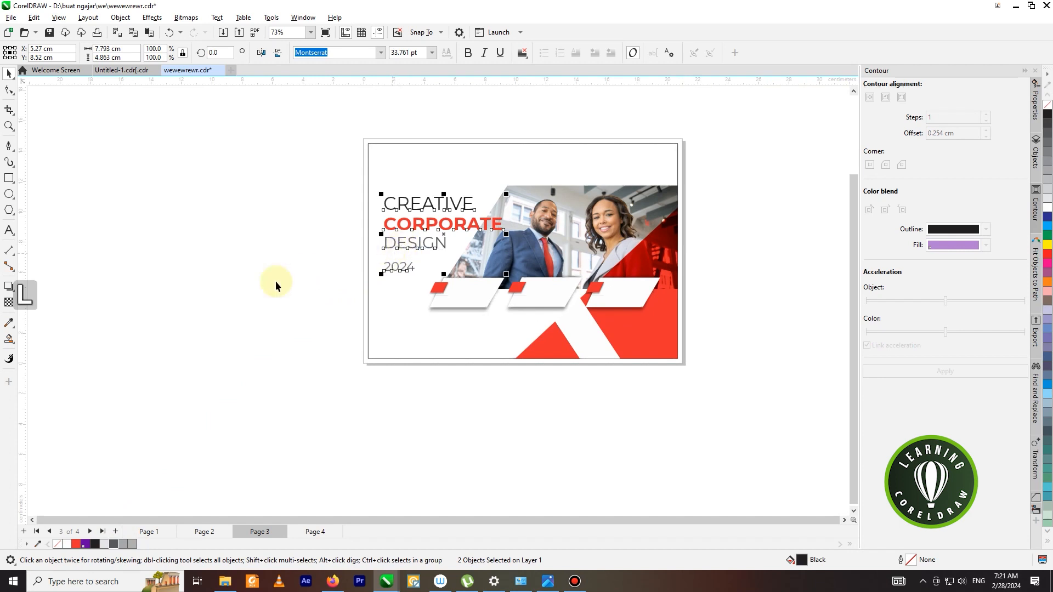
click(258, 291)
scroll(558, 278, down, 1)
scroll(699, 189, up, 2)
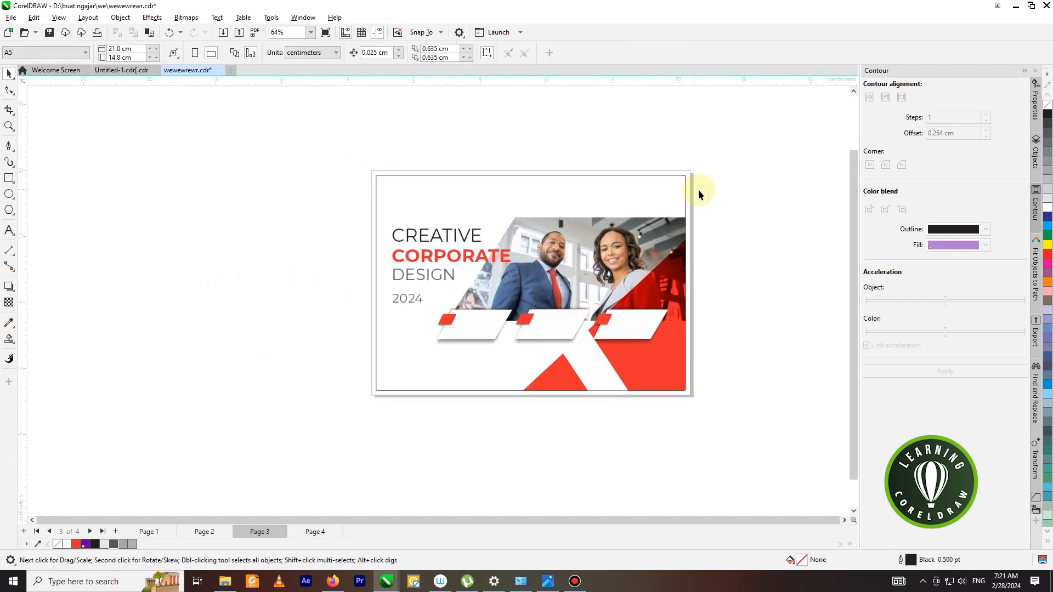
- Draw a flat rectangle about 7.7 cm wide and 0.65 cm high above the heading near the page's upper edge
click(8, 179)
scroll(432, 186, up, 1)
drag(333, 187, 488, 202)
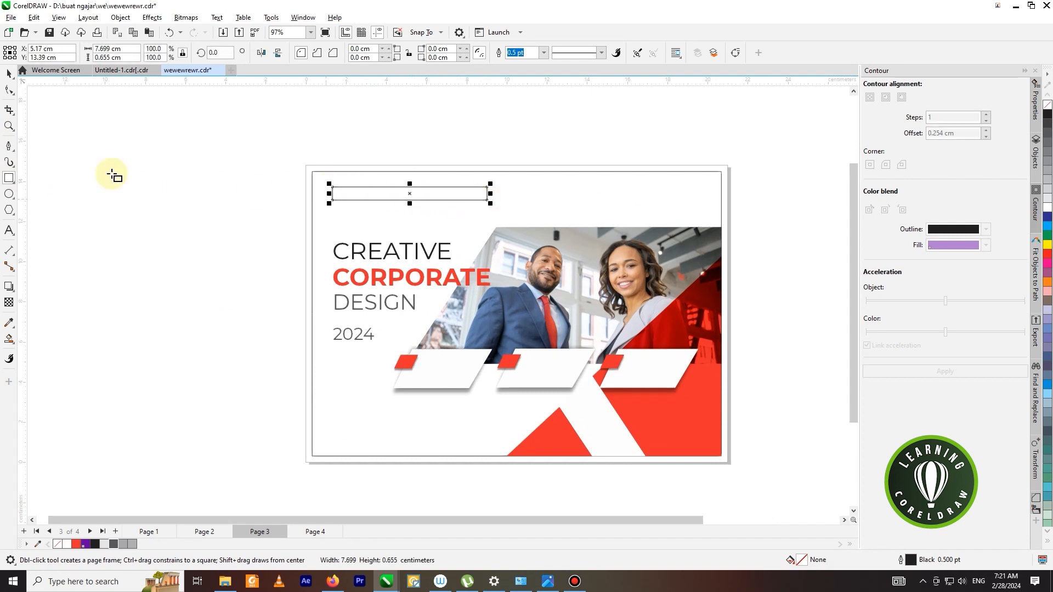
- Convert the rectangle above the heading to curves and slant both ends by moving its lower-left node inward and upper-right node inward
click(9, 91)
scroll(406, 182, up, 2)
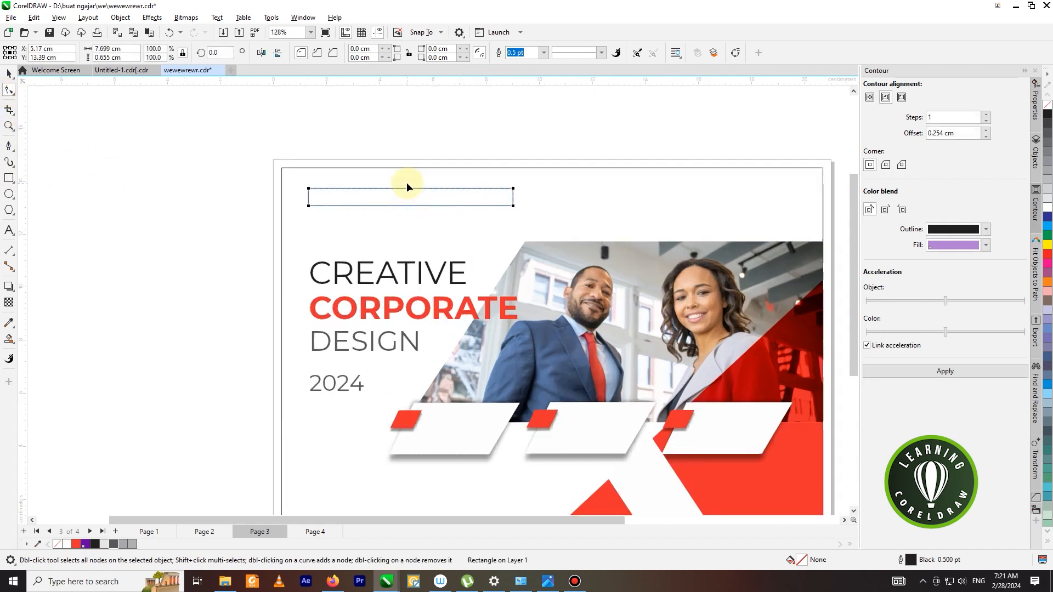
right_click(388, 196)
click(431, 200)
scroll(315, 206, up, 3)
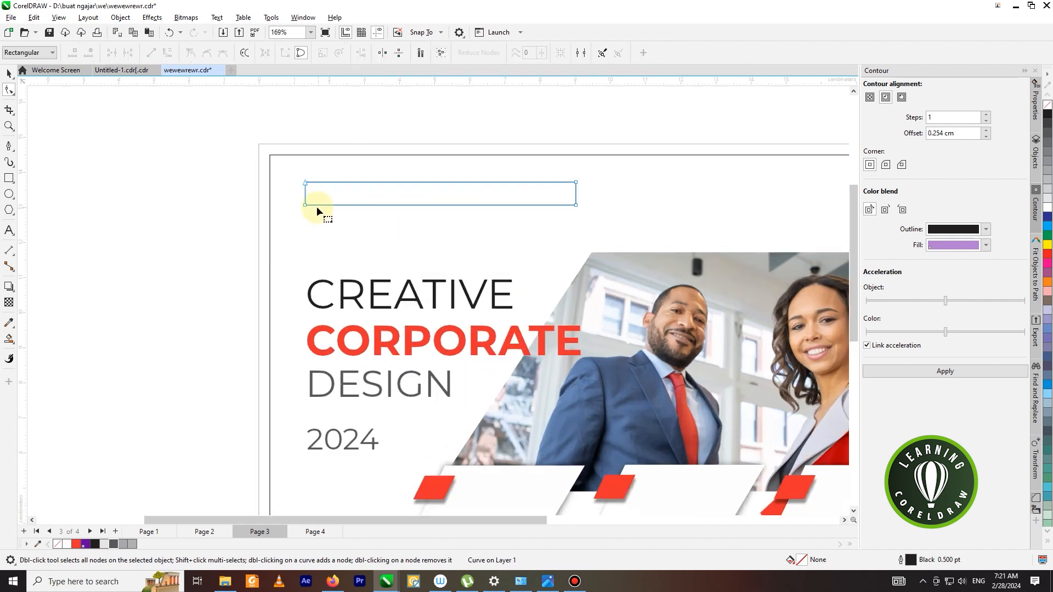
drag(304, 205, 311, 204)
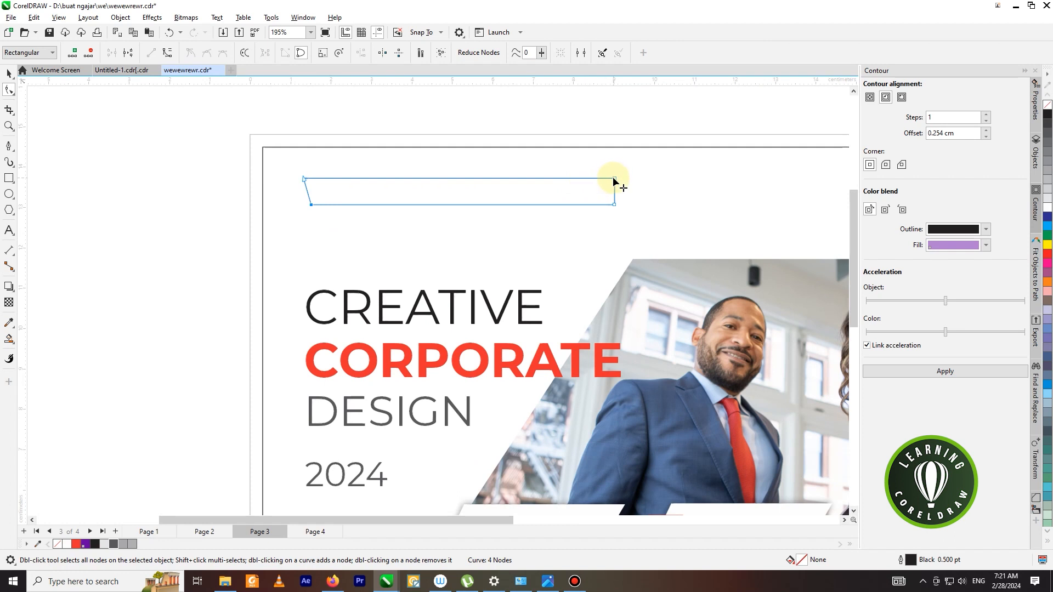
drag(614, 180, 601, 179)
scroll(538, 180, down, 4)
click(8, 75)
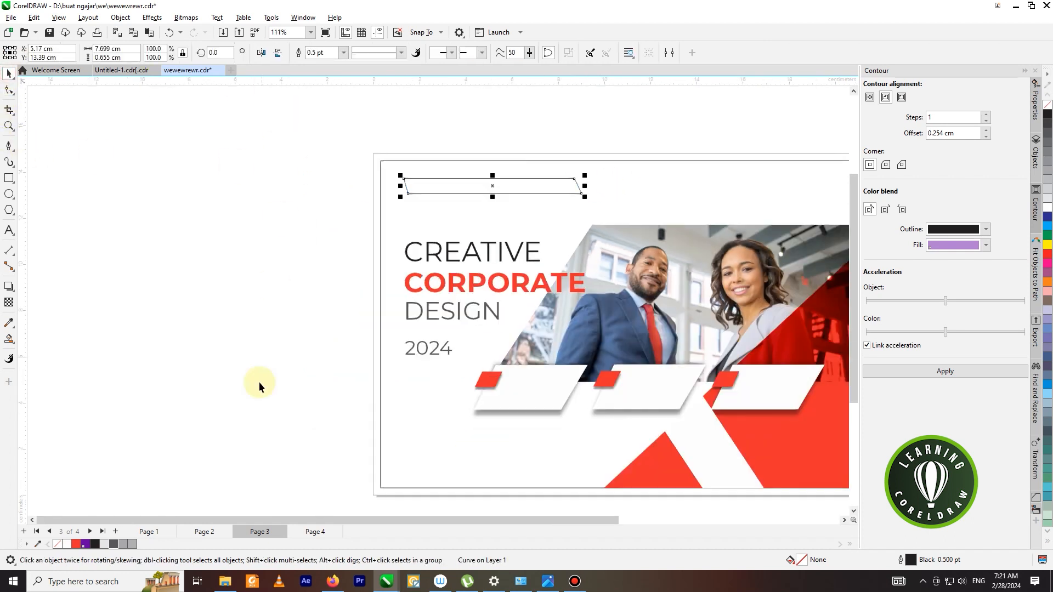
- Fill the slanted bar above the heading with the flyer's red and remove its outline
click(76, 547)
click(258, 196)
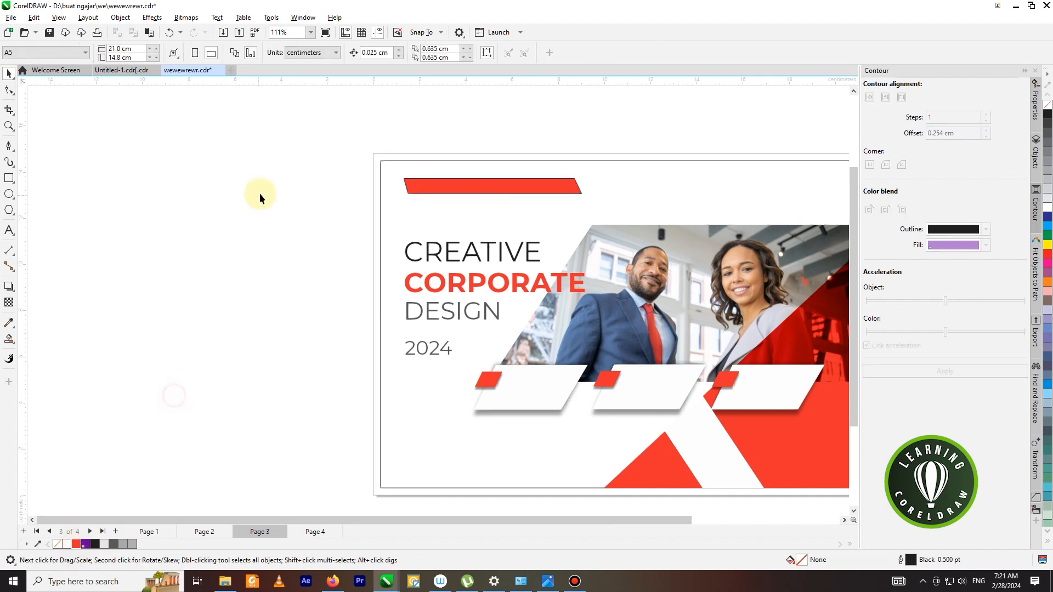
scroll(258, 195, down, 4)
click(398, 197)
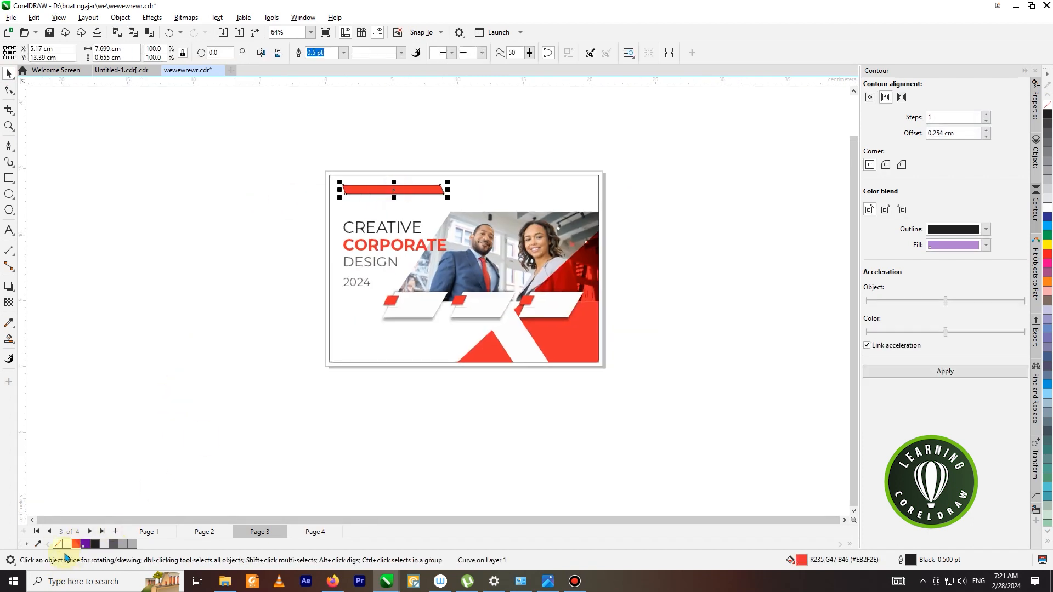
click(279, 464)
scroll(499, 223, up, 3)
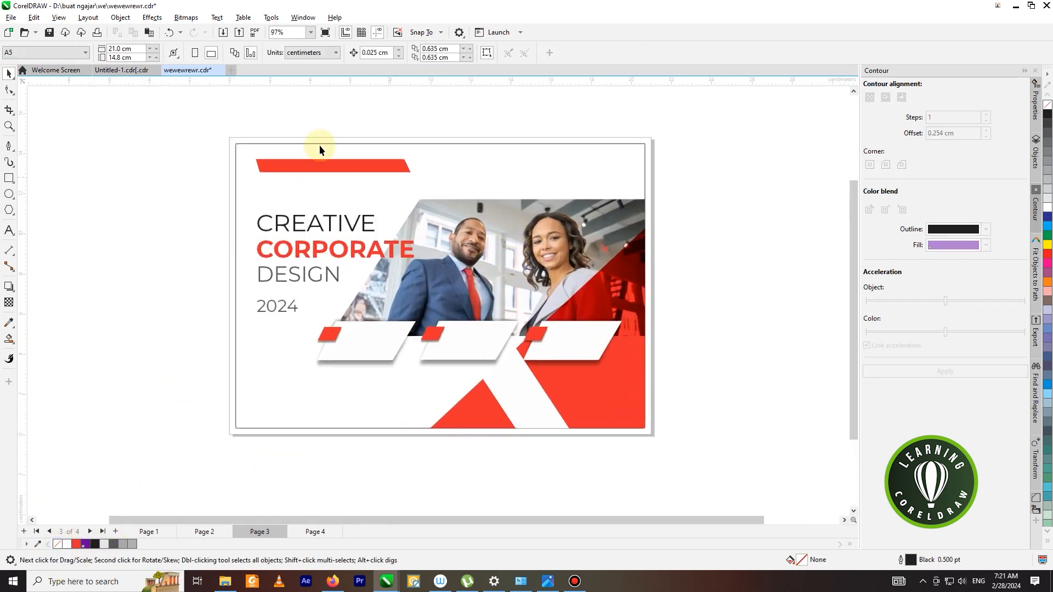
- Draw a thin horizontal rectangle about 3.06 cm wide and 0.07 cm high above the photo, near the page's right edge
click(11, 176)
scroll(593, 176, up, 2)
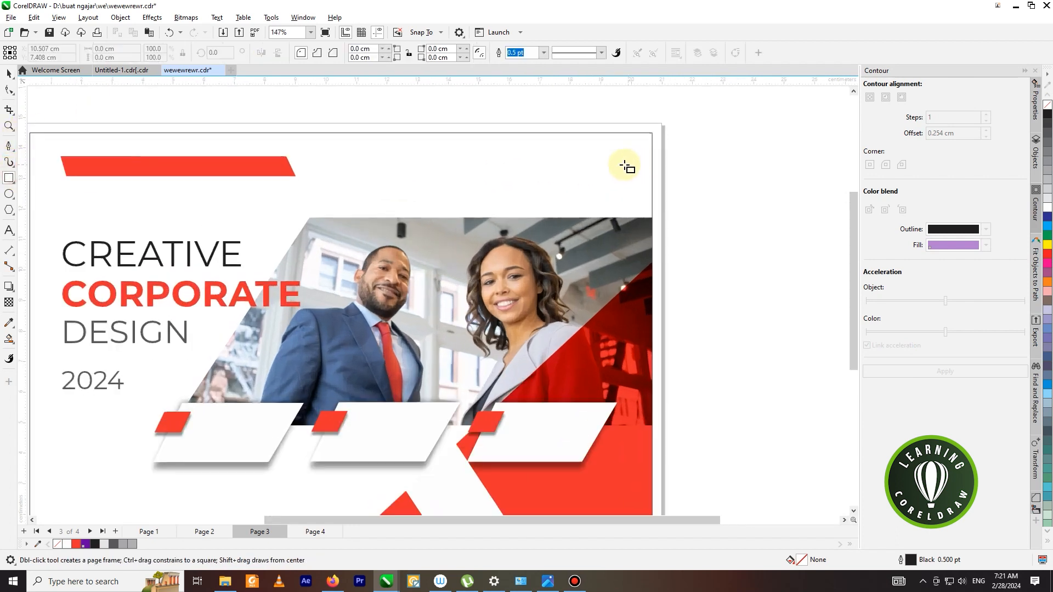
drag(581, 164, 617, 162)
scroll(623, 164, up, 1)
scroll(550, 165, up, 1)
drag(558, 164, 523, 166)
- Fill the thin rectangle above the photo with the flyer's red and remove its outline
click(77, 544)
right_click(57, 544)
scroll(587, 223, down, 3)
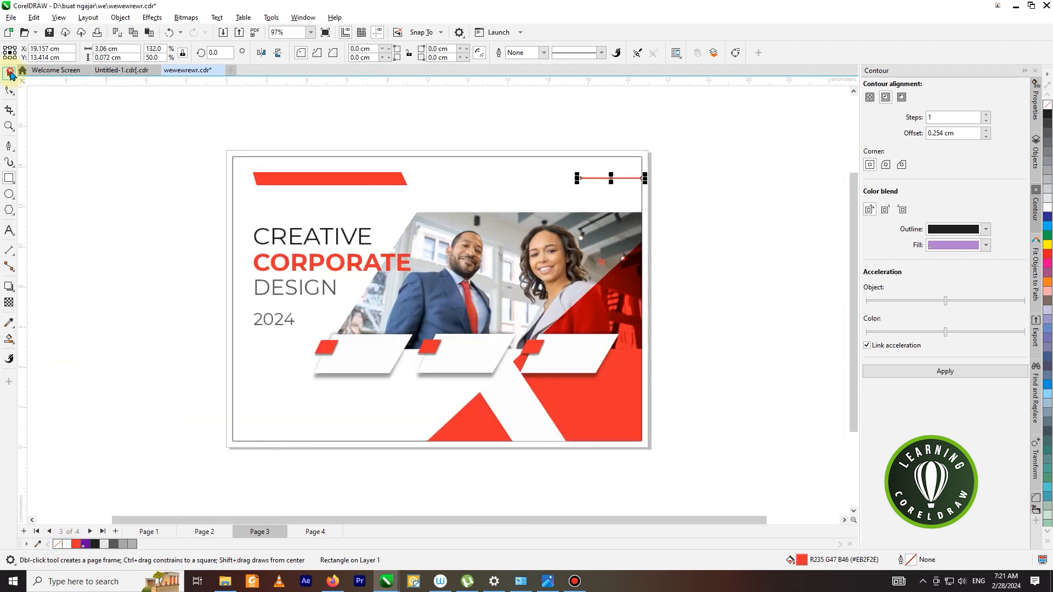
- Enlarge the three white labels below the photo together by a small amount, keeping their proportions
click(10, 74)
click(365, 138)
scroll(644, 166, down, 1)
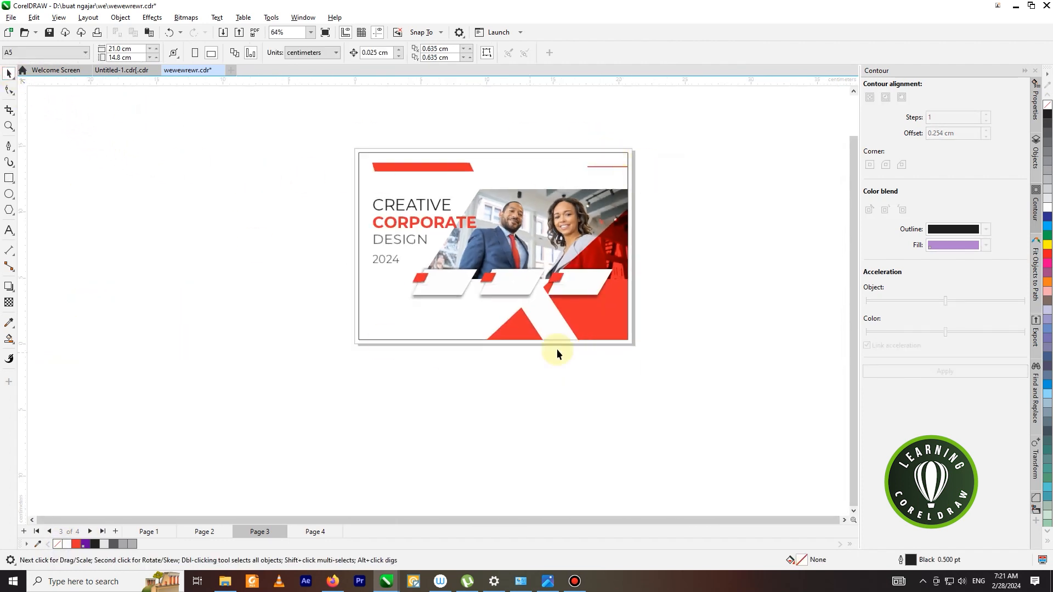
scroll(595, 322, up, 1)
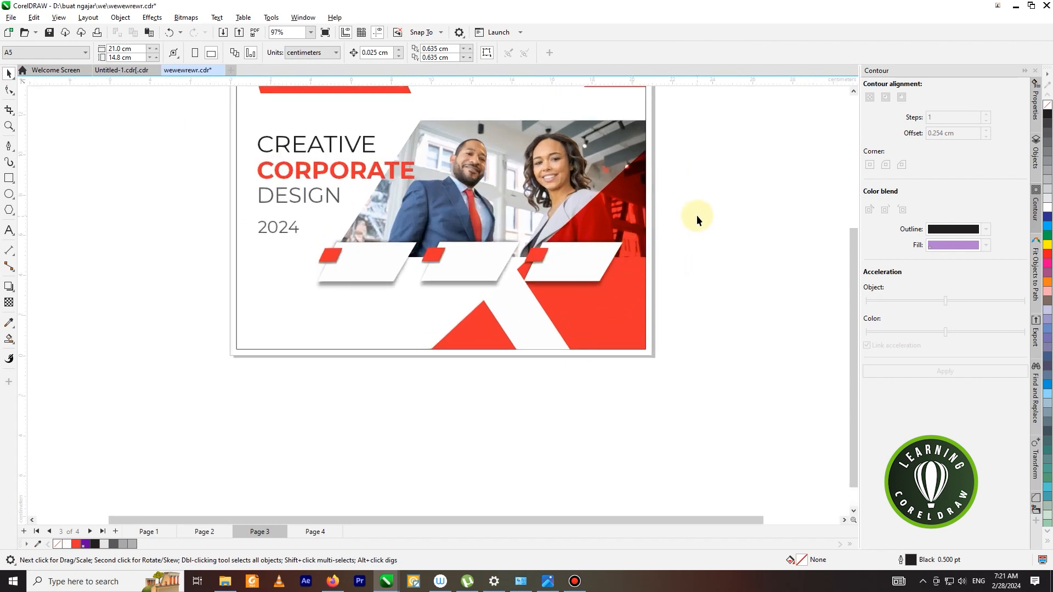
drag(525, 302, 513, 301)
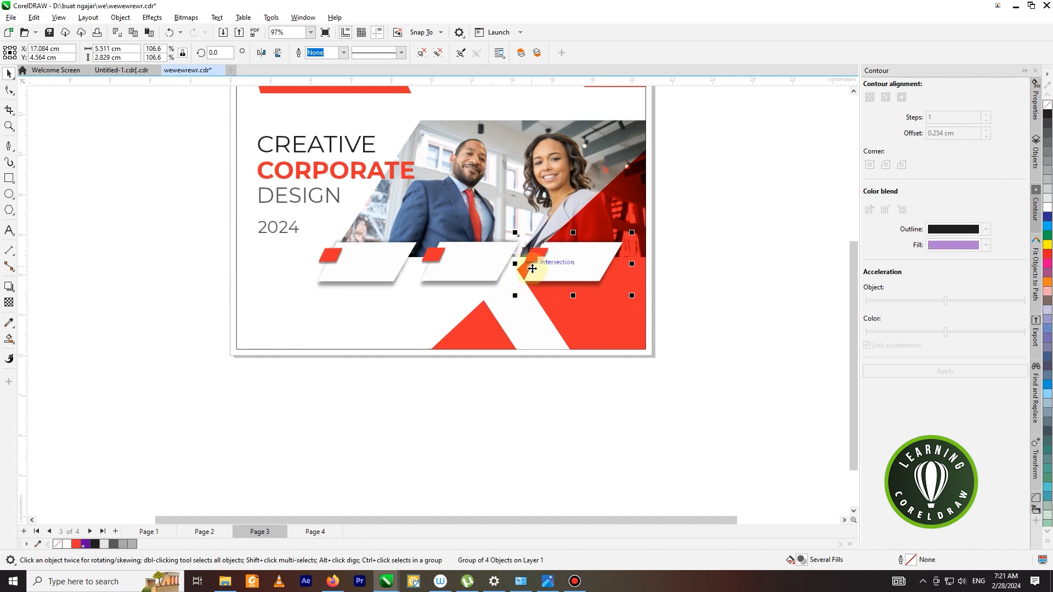
scroll(526, 266, up, 1)
drag(78, 223, 669, 311)
scroll(660, 273, up, 1)
drag(664, 220, 692, 207)
- Shift the second and third labels left to tighten the gaps between the three labels
click(764, 216)
drag(767, 207, 341, 334)
scroll(417, 236, up, 3)
drag(429, 244, 402, 247)
scroll(402, 248, down, 2)
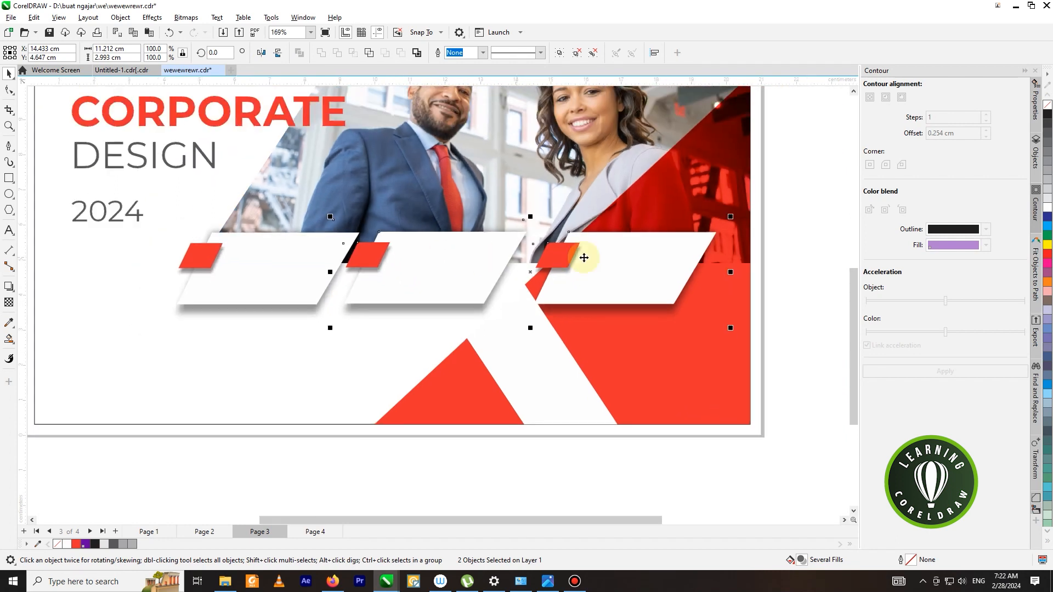
drag(516, 327, 515, 327)
scroll(589, 263, up, 2)
drag(594, 261, 574, 261)
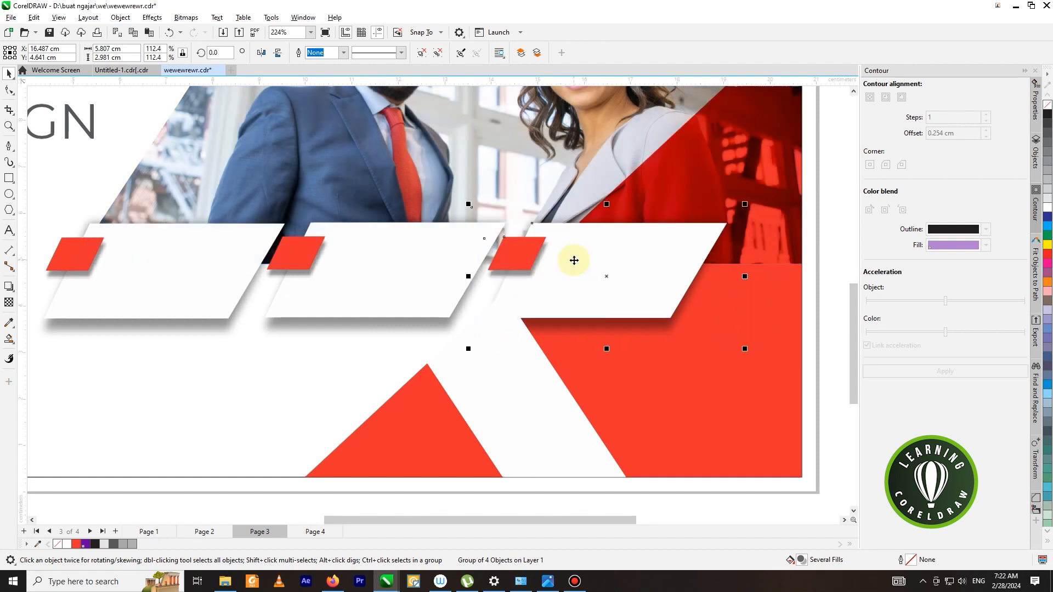
- Distribute the three labels evenly by their centres, both vertically and horizontally
scroll(574, 261, down, 5)
drag(109, 229, 600, 285)
drag(709, 317, 709, 317)
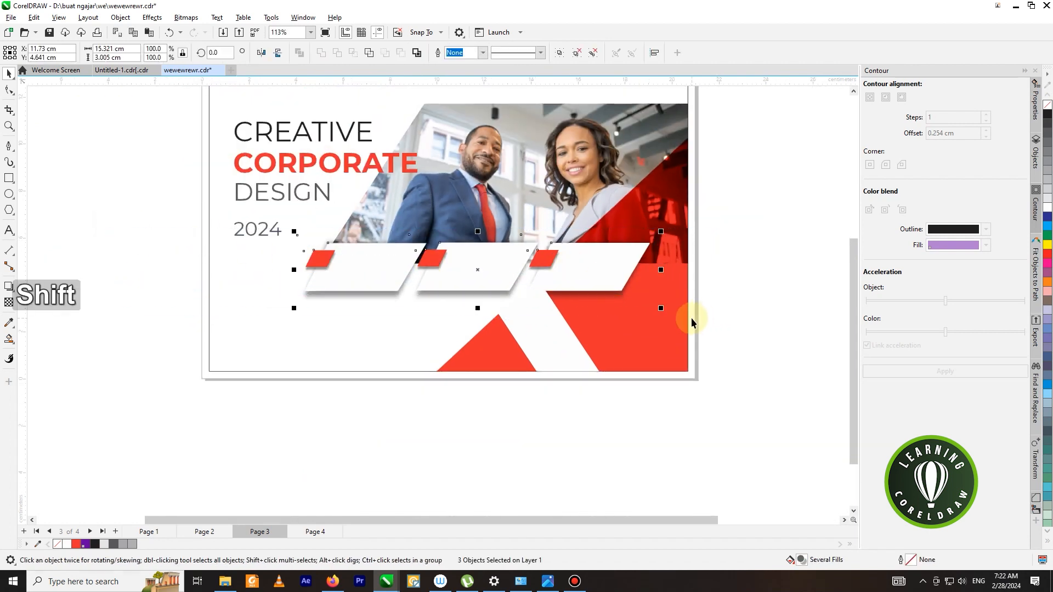
key(shift+c)
key(shift+e)
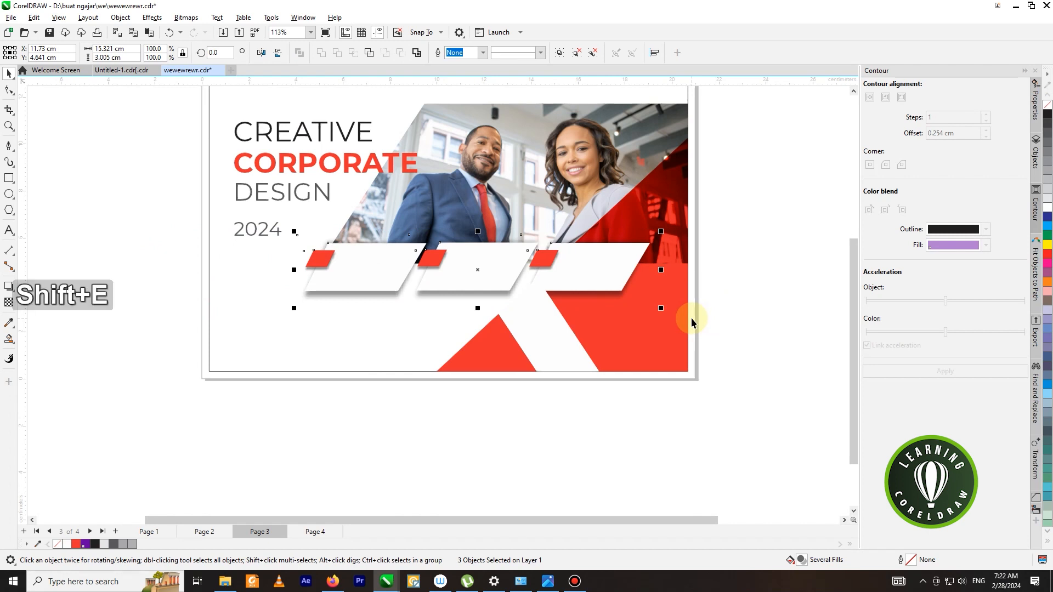
scroll(673, 290, down, 1)
click(754, 282)
scroll(729, 267, down, 1)
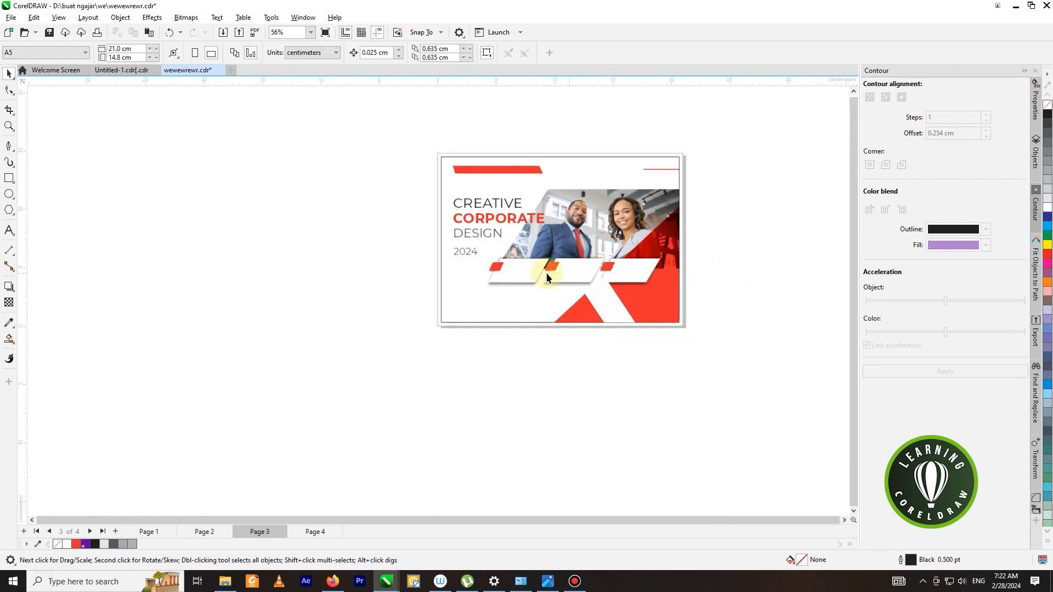
scroll(644, 248, up, 1)
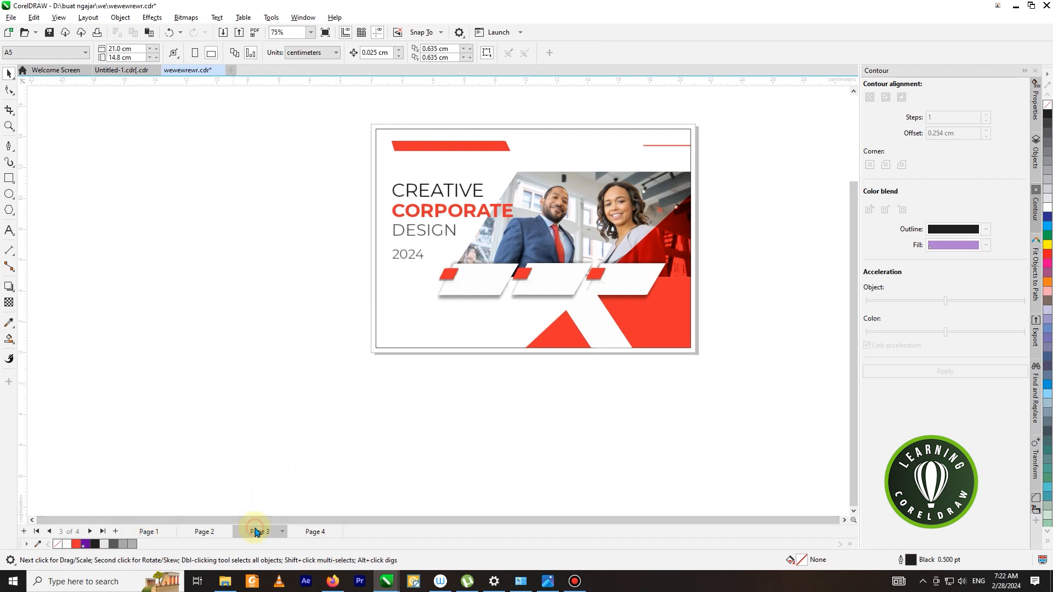
- Copy the bottom headline and paragraph, the website line, and the first label's title, body text and megaphone icon from Page 2
click(204, 532)
drag(294, 377, 563, 303)
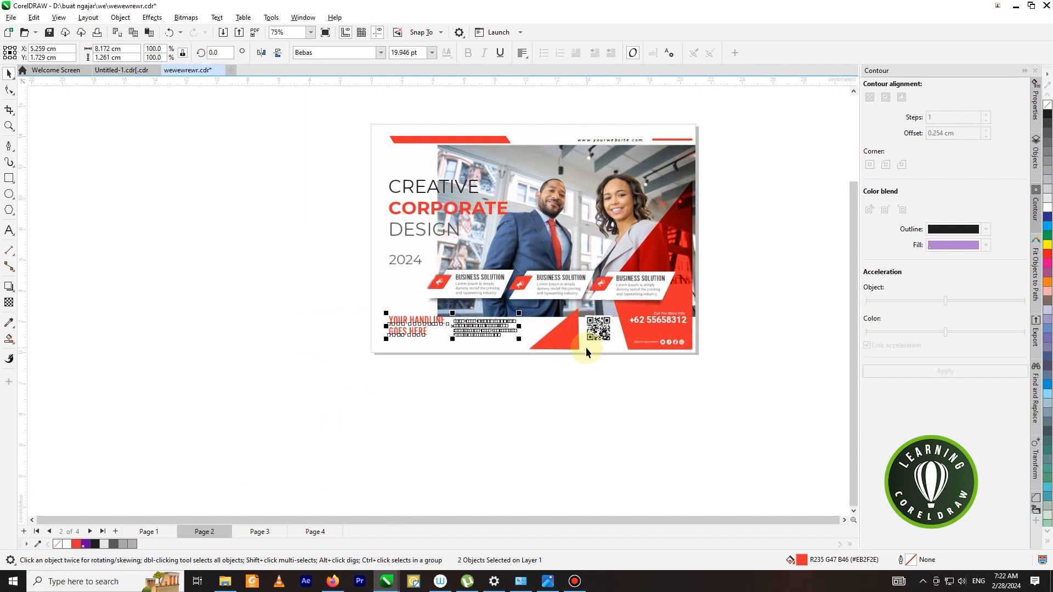
key(shift)
drag(558, 113, 651, 154)
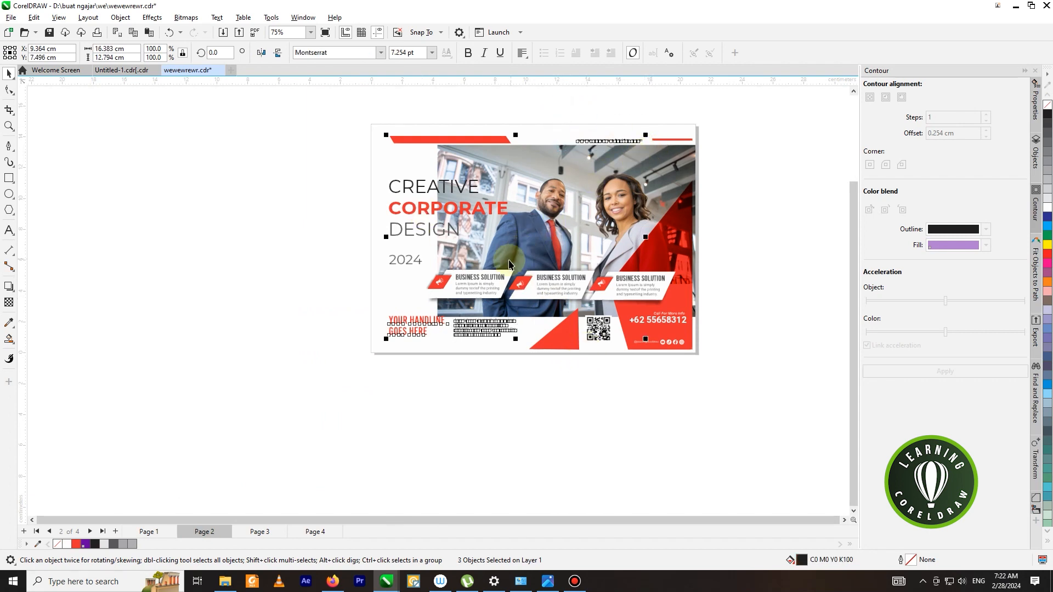
scroll(474, 281, up, 2)
key(shift)
shift+click(474, 281)
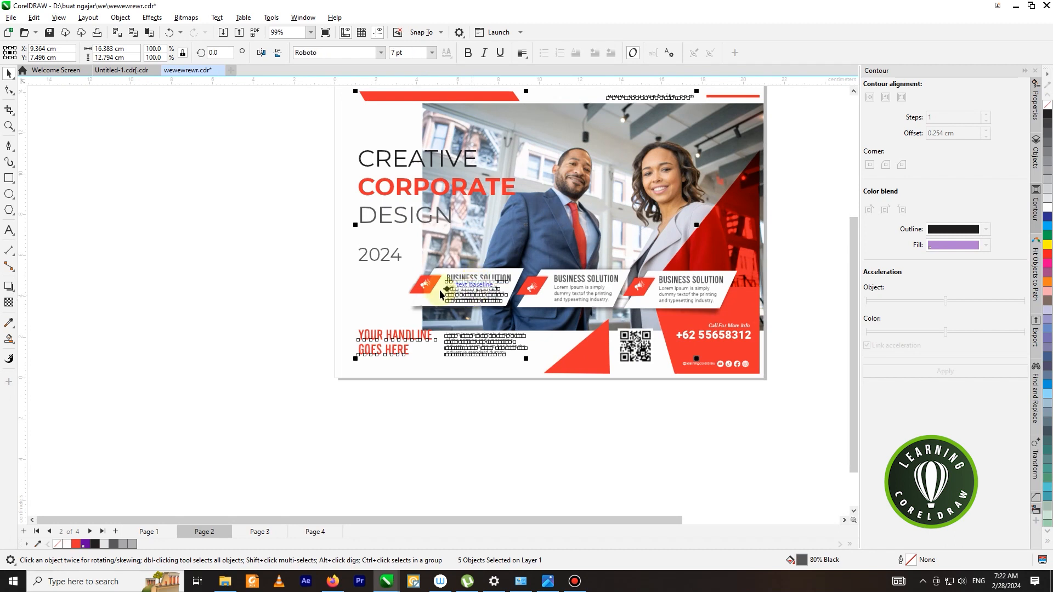
shift+click(420, 291)
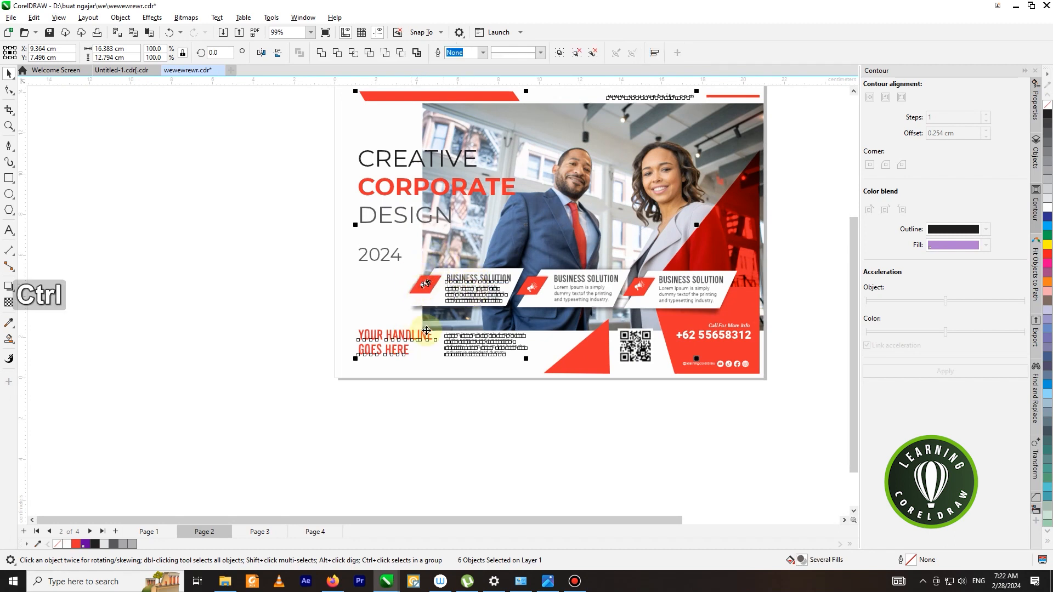
key(ctrl+c)
- Paste the copied texts and megaphone icon onto the flyer on Page 3
click(269, 531)
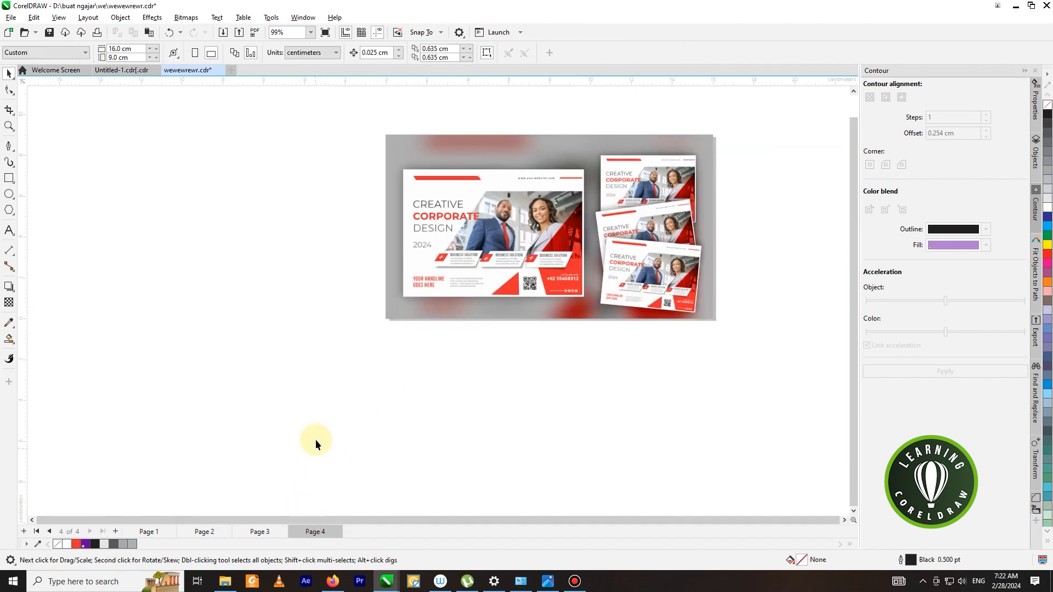
scroll(294, 346, up, 1)
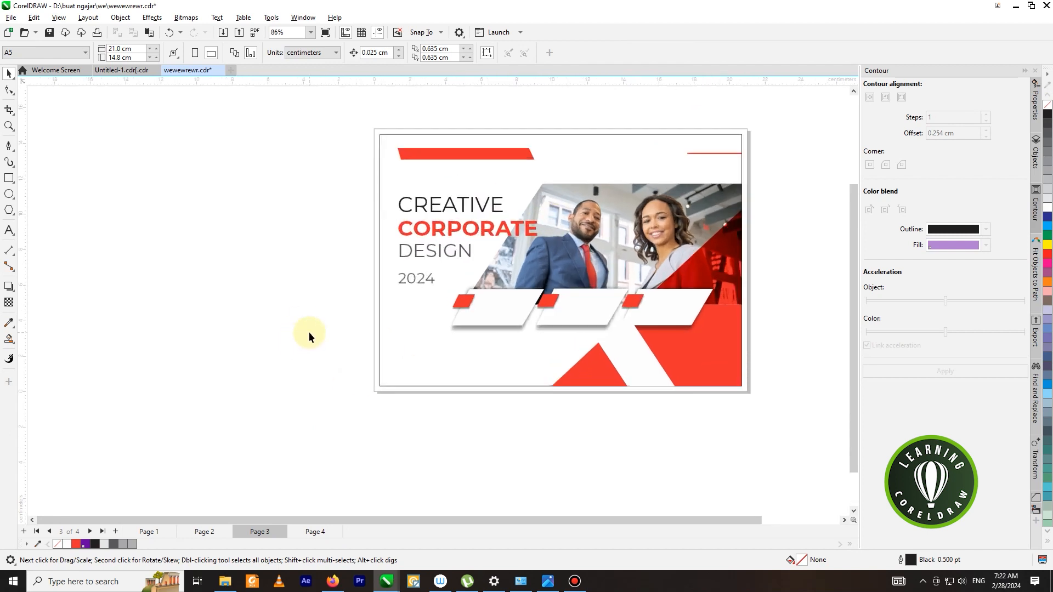
key(ctrl+v)
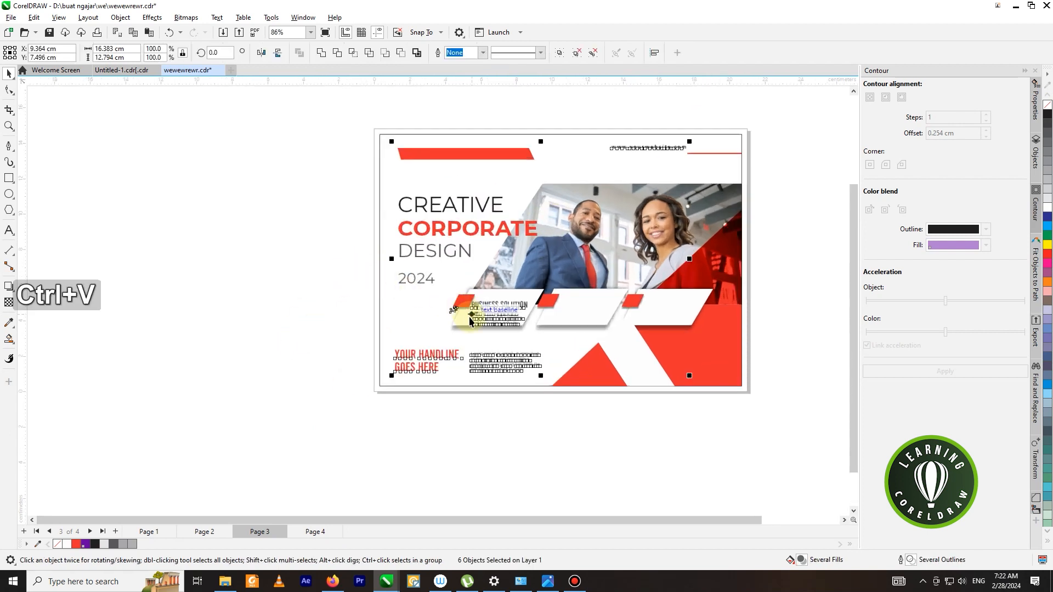
click(335, 334)
- Move the megaphone icon onto the first label's red parallelogram
scroll(538, 317, up, 2)
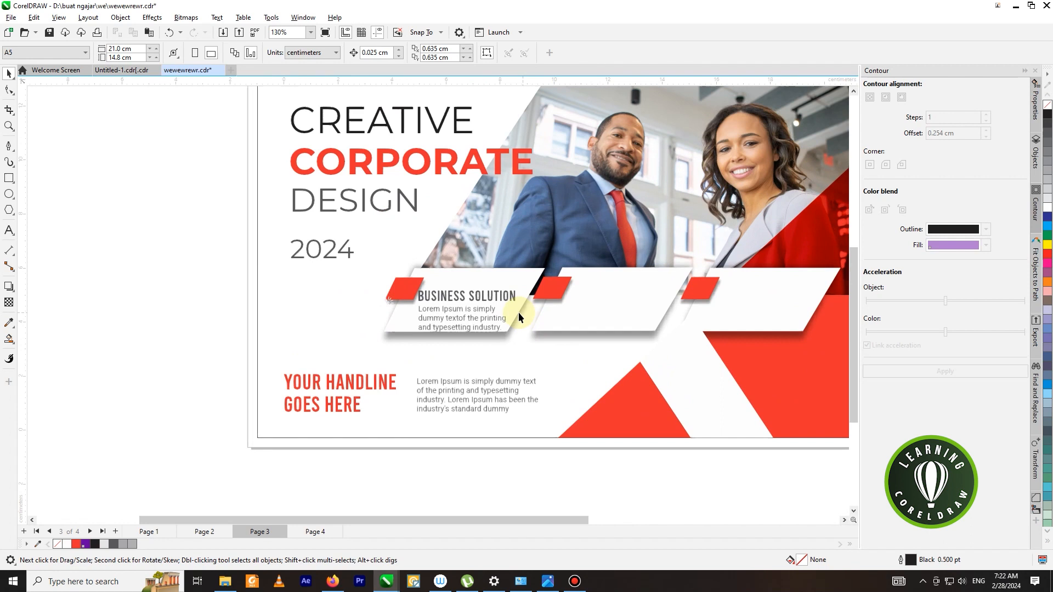
click(392, 308)
drag(405, 290, 407, 291)
click(230, 292)
scroll(543, 294, up, 2)
- Duplicate the "BUSINESS SOLUTION" title and its body text onto the second and third labels
click(469, 301)
shift+click(468, 321)
drag(468, 321, 695, 305)
scroll(526, 306, down, 2)
right_click(604, 305)
scroll(604, 305, down, 1)
right_click(694, 304)
- Duplicate the megaphone icon onto the red parallelograms of the second and third labels
drag(447, 297, 544, 296)
right_click(549, 295)
scroll(549, 295, up, 7)
scroll(543, 296, down, 5)
drag(544, 296, 654, 291)
right_click(675, 294)
scroll(675, 294, up, 5)
scroll(641, 290, down, 7)
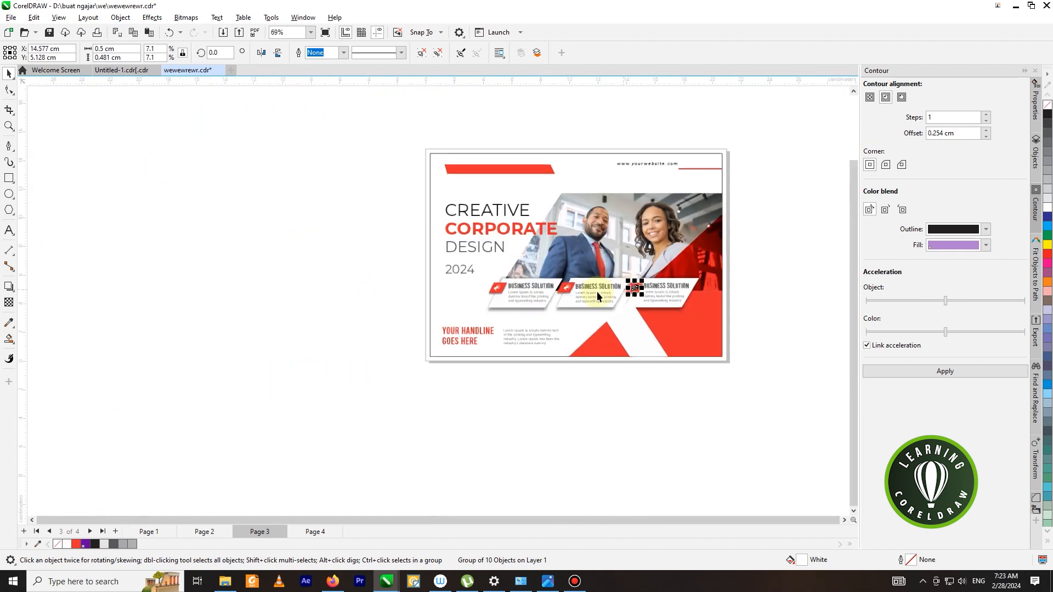
click(298, 283)
scroll(630, 244, down, 2)
scroll(714, 209, up, 1)
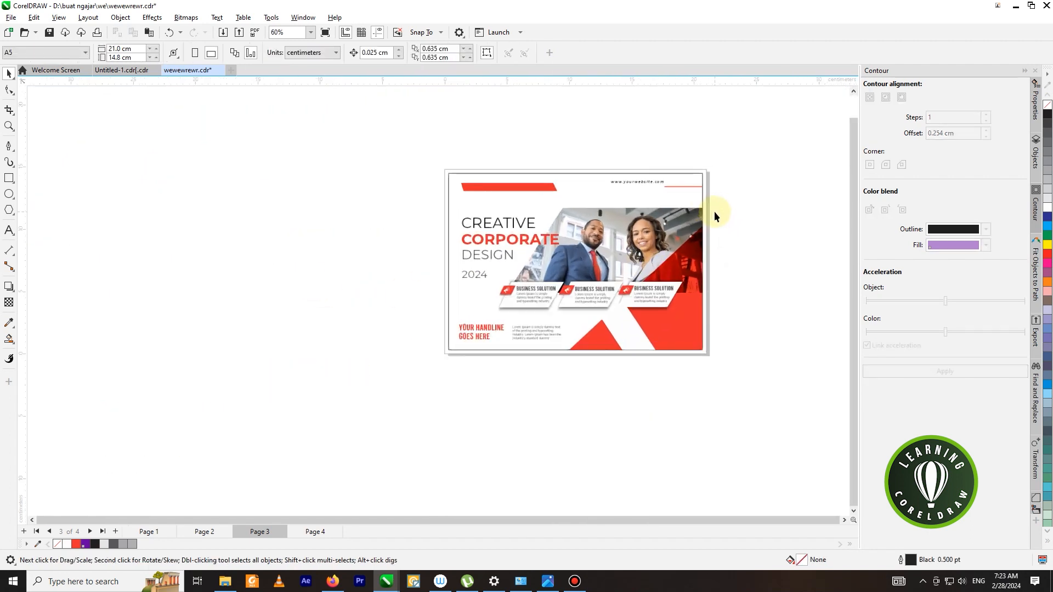
- Left-align the "YOUR HANDLINE GOES HERE" text with "2024" and move the small paragraph beside it slightly to the right
scroll(759, 228, up, 1)
scroll(453, 337, up, 2)
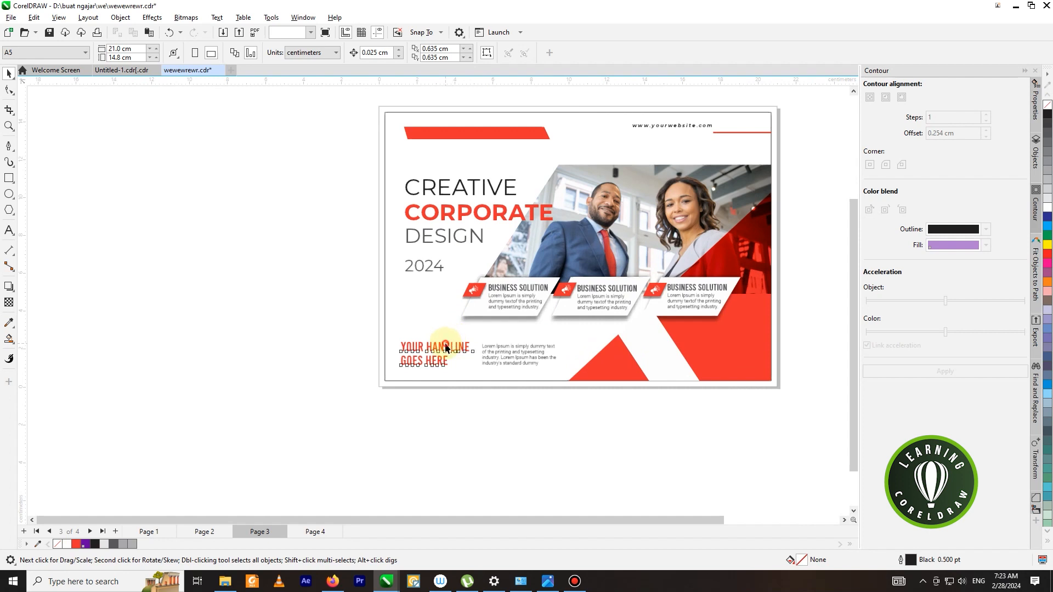
click(446, 348)
shift+click(431, 269)
key(l)
click(374, 313)
scroll(526, 334, up, 3)
drag(507, 364, 518, 364)
- Check which fonts the bottom headline and the first label's body text use
click(424, 357)
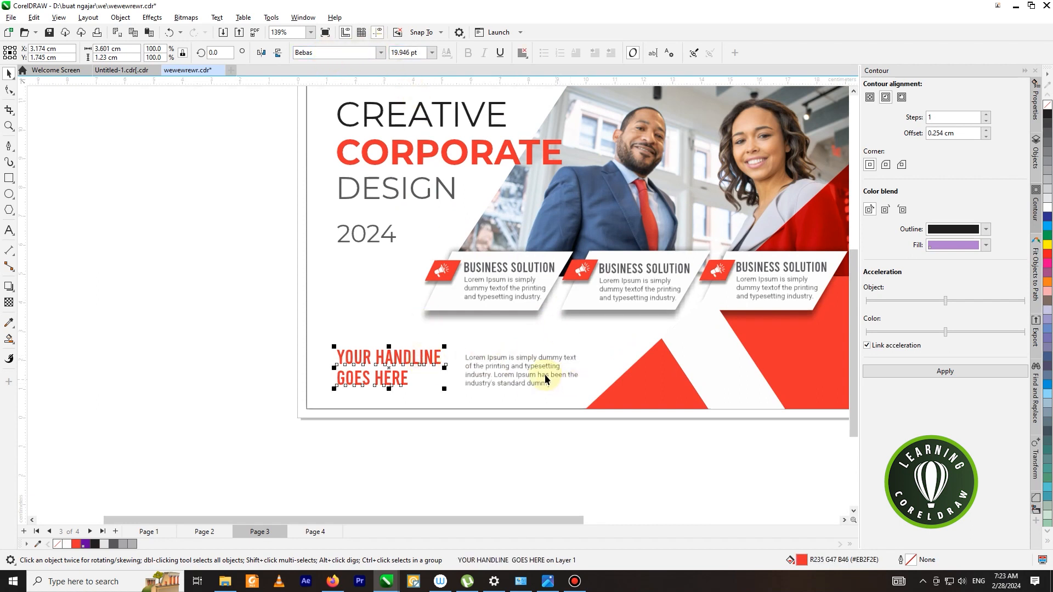
click(510, 298)
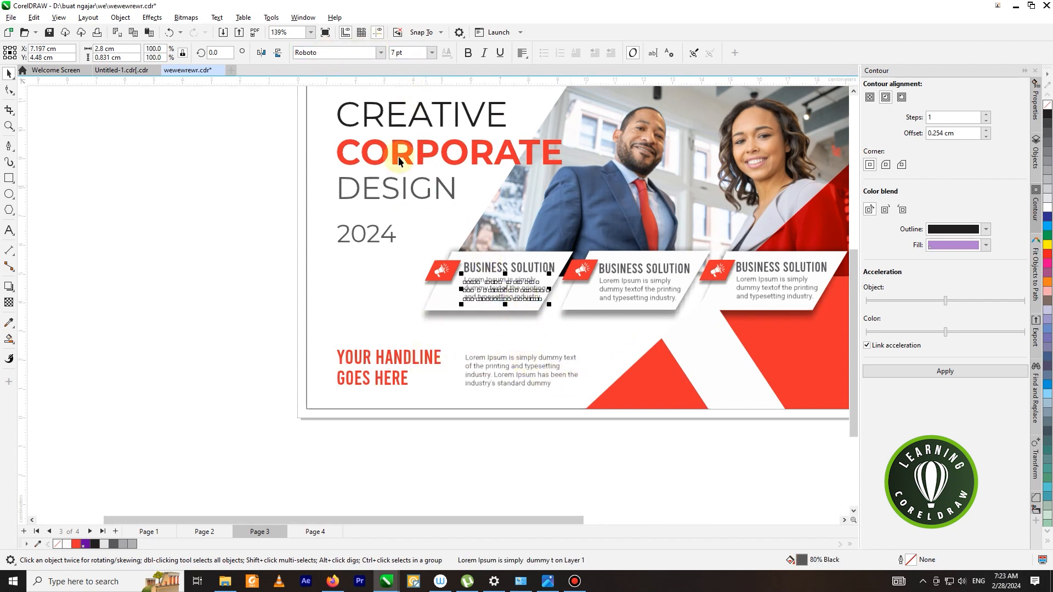
scroll(448, 265, down, 4)
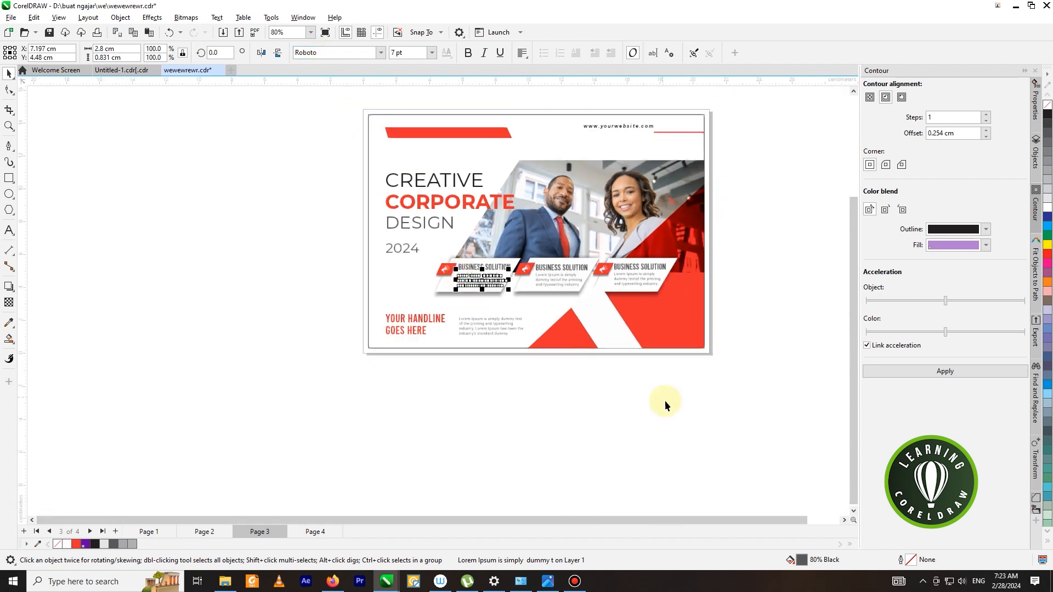
click(665, 401)
scroll(680, 246, down, 2)
scroll(730, 193, up, 2)
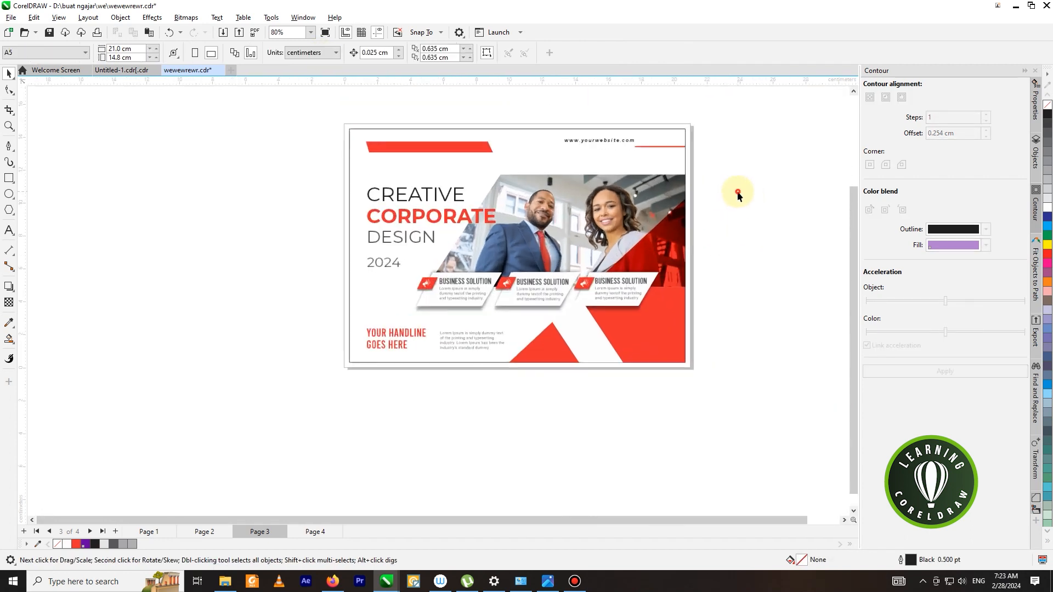
- Widen the website text's letter spacing to about 4.98 cm overall and place it just left of the thin red line
drag(619, 146, 611, 147)
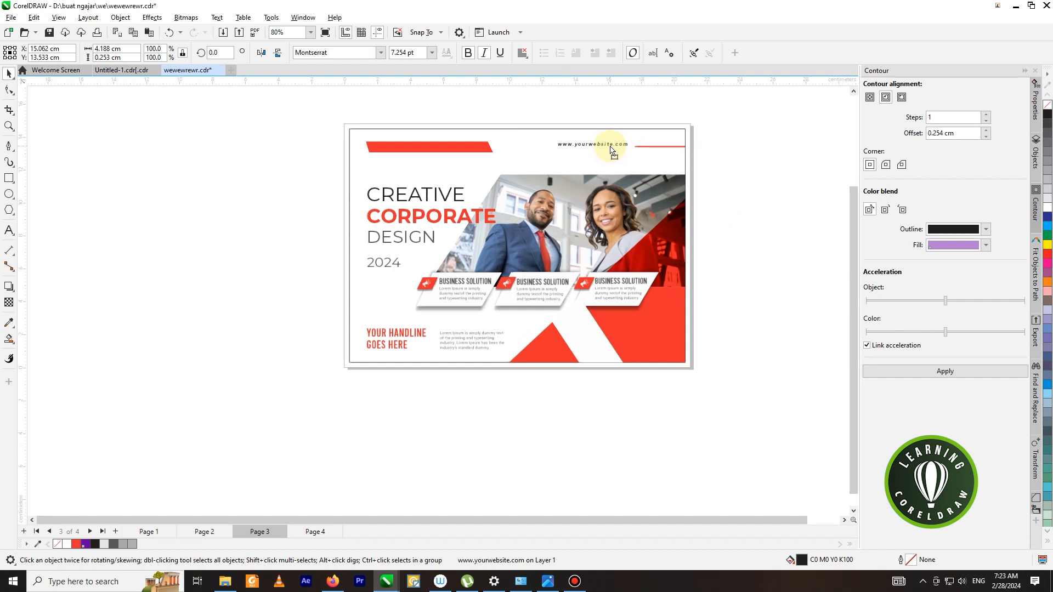
click(10, 90)
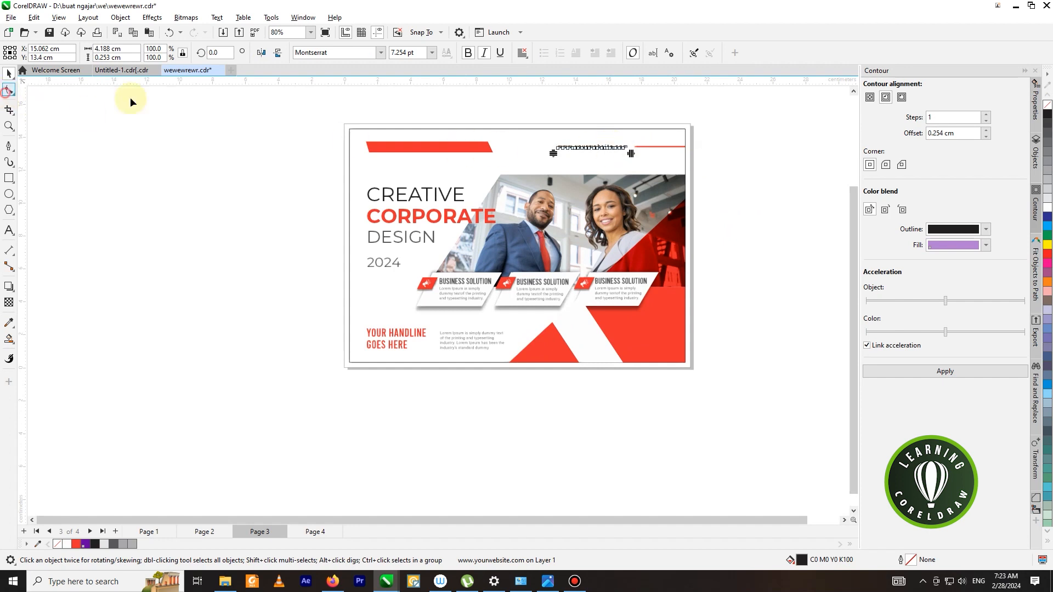
scroll(545, 134, up, 2)
drag(658, 164, 668, 165)
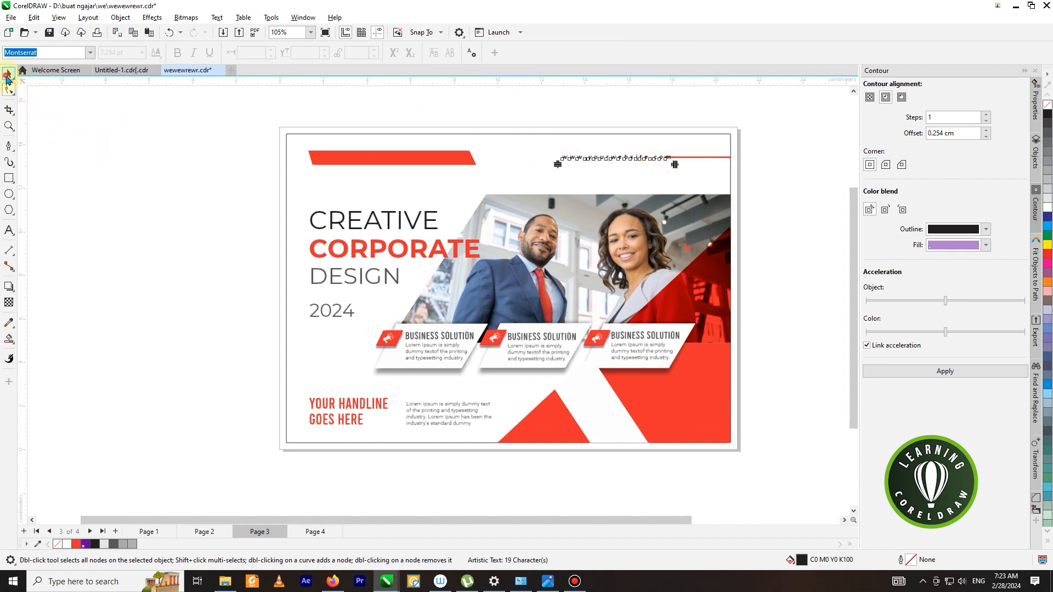
click(9, 74)
scroll(615, 160, up, 3)
drag(627, 160, 608, 163)
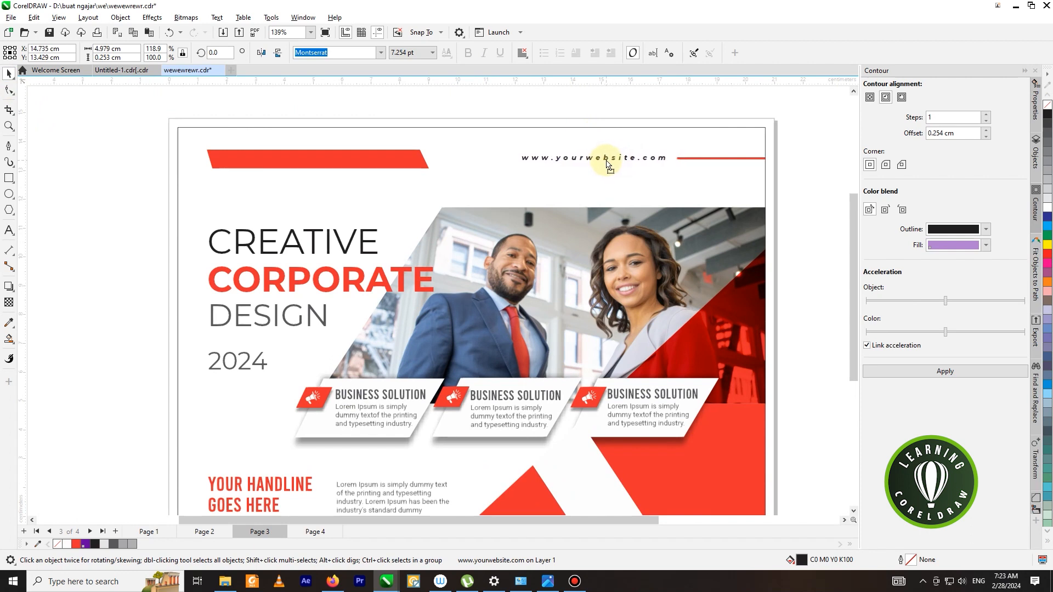
scroll(603, 160, down, 5)
click(722, 149)
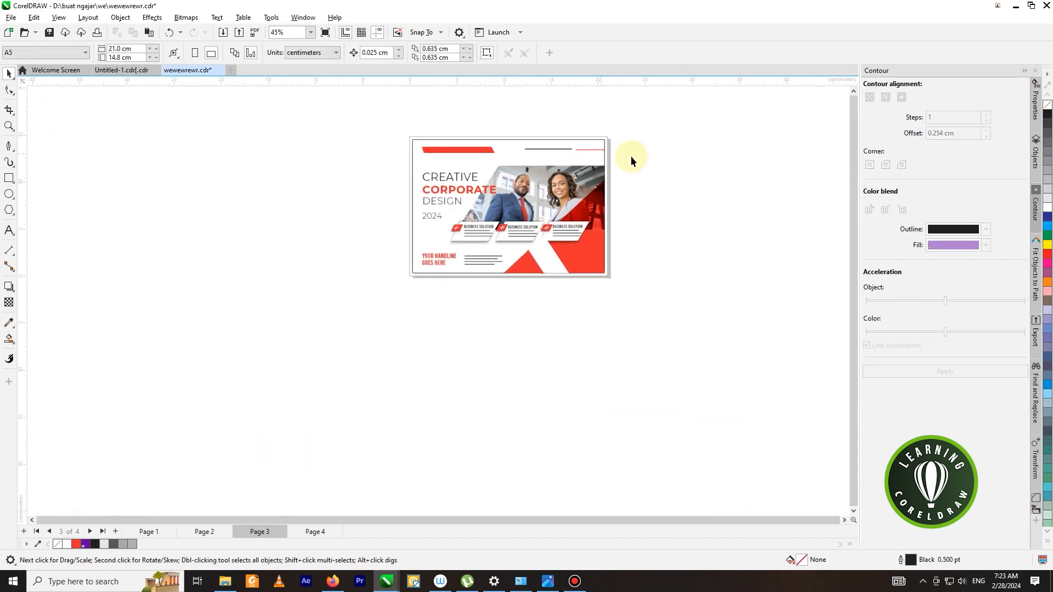
- Paste the QR code, the "Call For More Info" phone block and the social media row at the flyer's lower right
scroll(615, 175, up, 2)
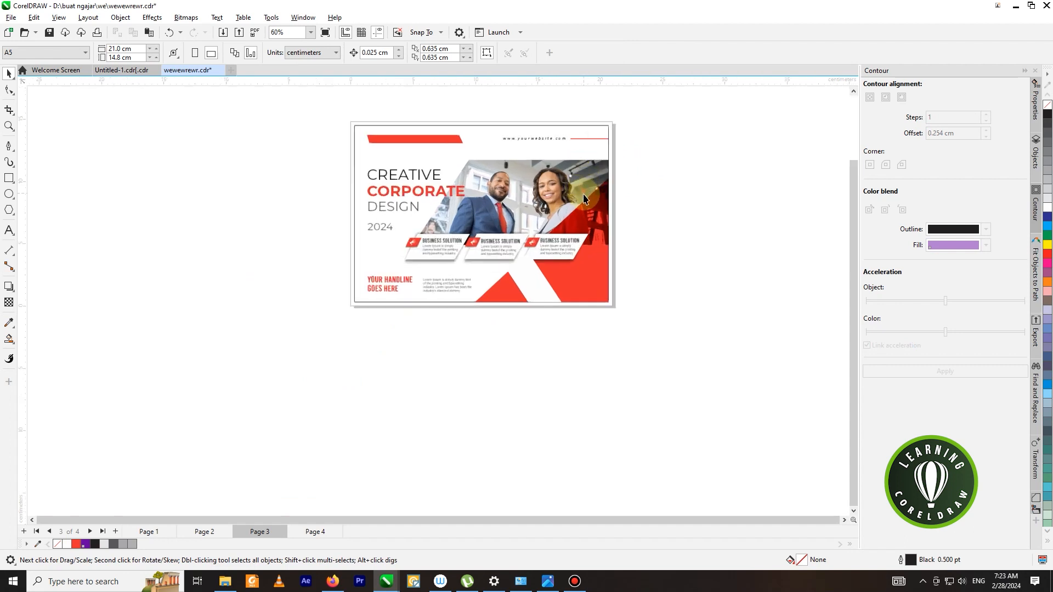
scroll(555, 245, up, 2)
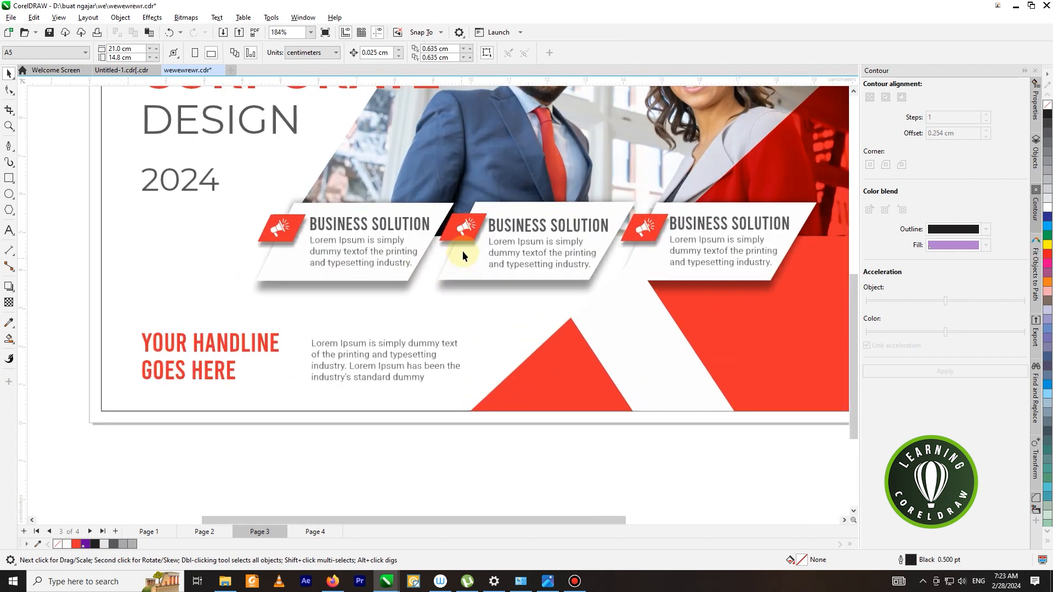
scroll(461, 258, down, 3)
scroll(508, 194, up, 2)
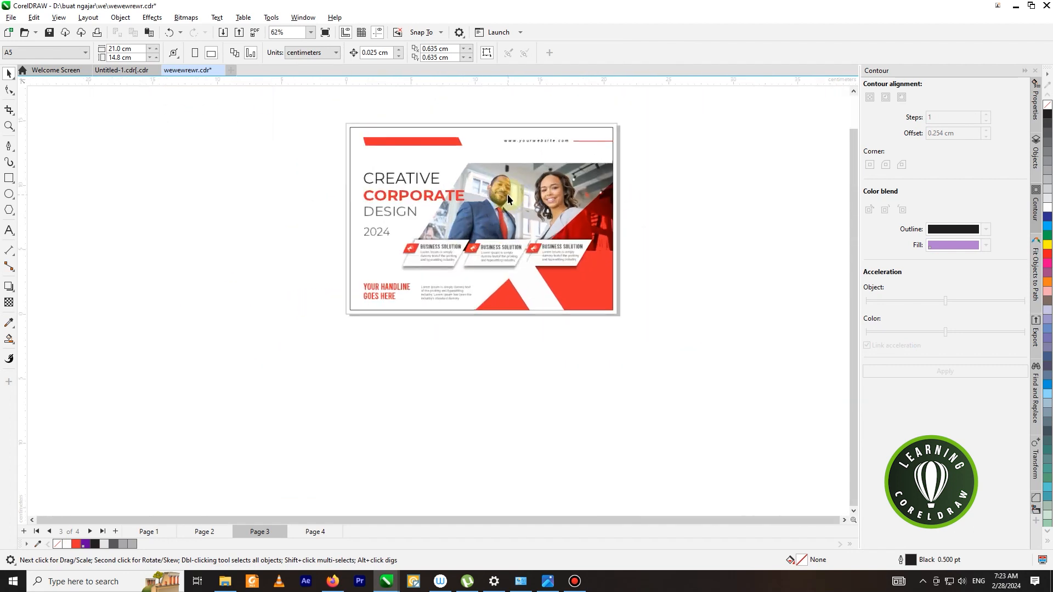
scroll(525, 288, up, 2)
key(ctrl+v)
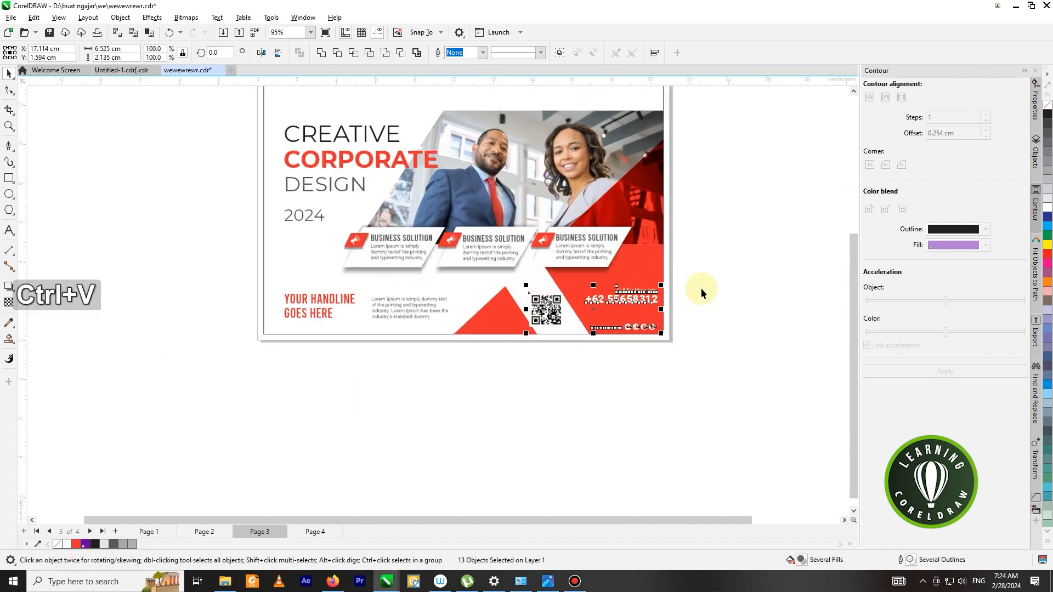
- Move the phone block and social media row up inside the red corner without the QR code, and enlarge them slightly
scroll(682, 284, up, 2)
drag(550, 355, 550, 356)
scroll(606, 310, up, 1)
drag(607, 307, 607, 288)
scroll(607, 288, up, 1)
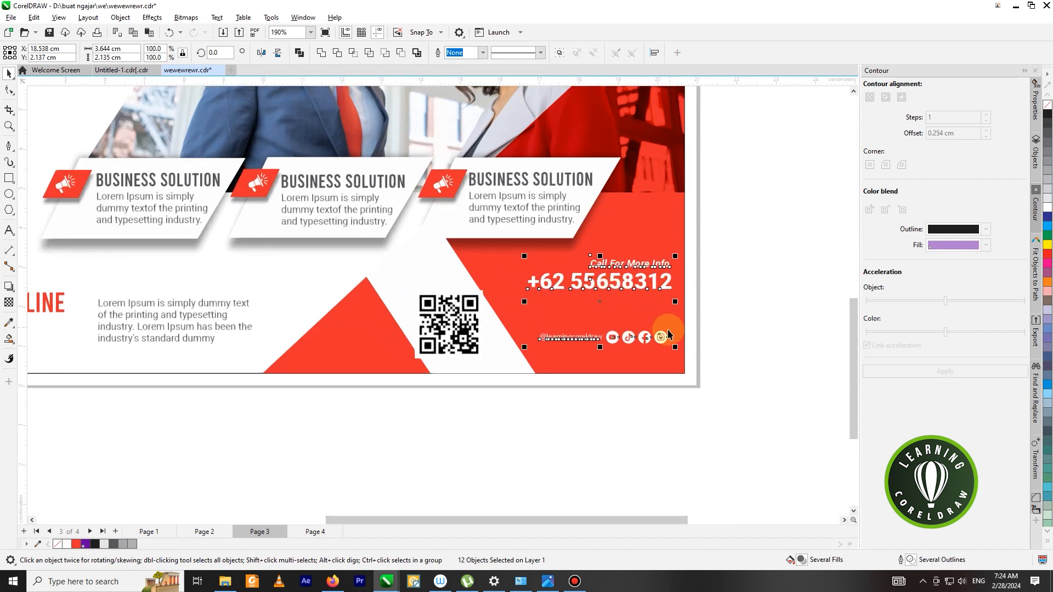
mouse_move(675, 348)
mouse_down()
mouse_move(680, 361)
mouse_move(662, 347)
mouse_up()
scroll(664, 340, up, 2)
scroll(674, 307, down, 4)
click(524, 300)
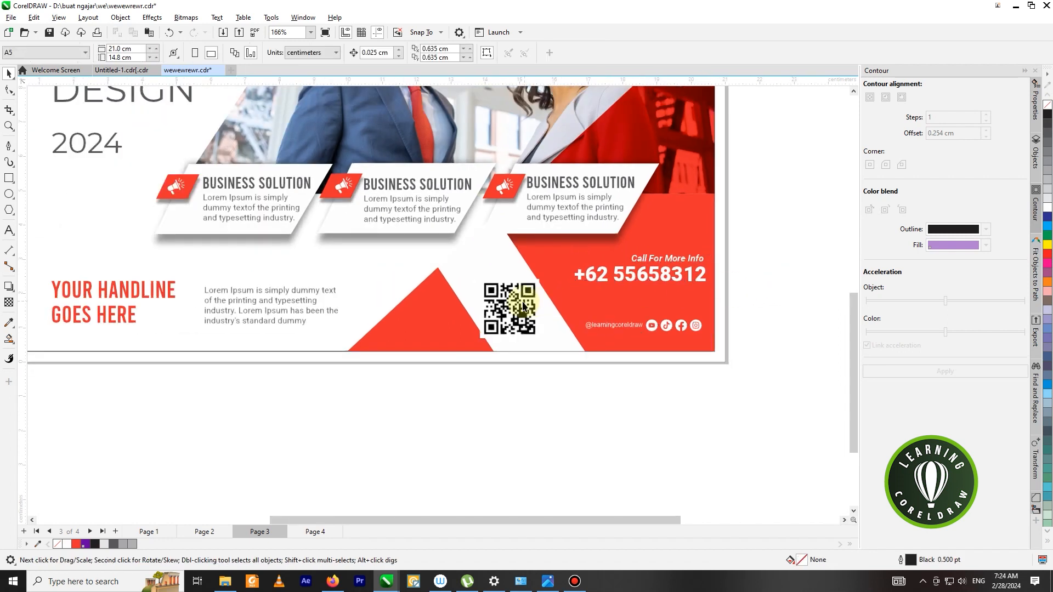
- Shrink the QR code to about 1.49 cm and place it between the red triangle and the red corner shape
scroll(549, 297, up, 1)
scroll(548, 296, up, 1)
drag(531, 271, 495, 280)
scroll(504, 305, up, 3)
drag(524, 341, 530, 347)
drag(517, 270, 521, 243)
scroll(644, 334, down, 2)
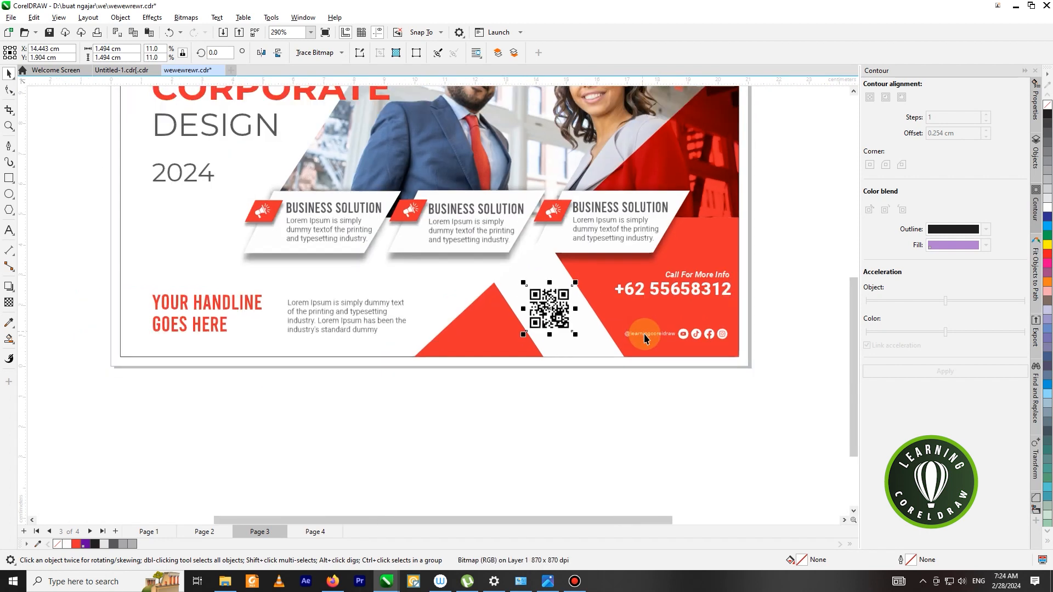
scroll(644, 334, down, 1)
click(660, 420)
scroll(678, 347, down, 1)
click(788, 244)
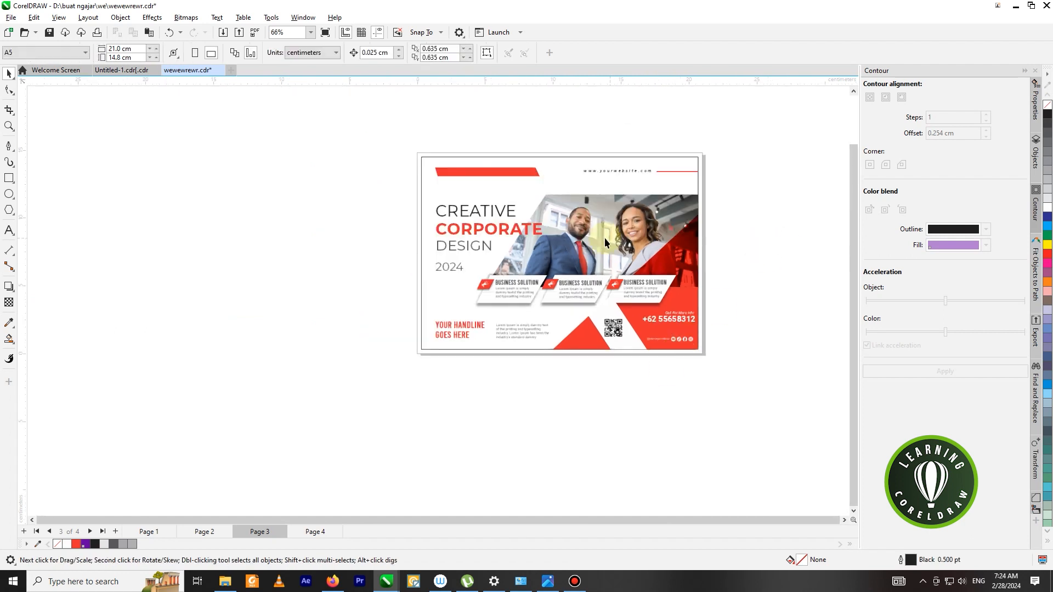
- Left-align the bottom red headline with the 2024 text
scroll(498, 291, up, 1)
click(447, 336)
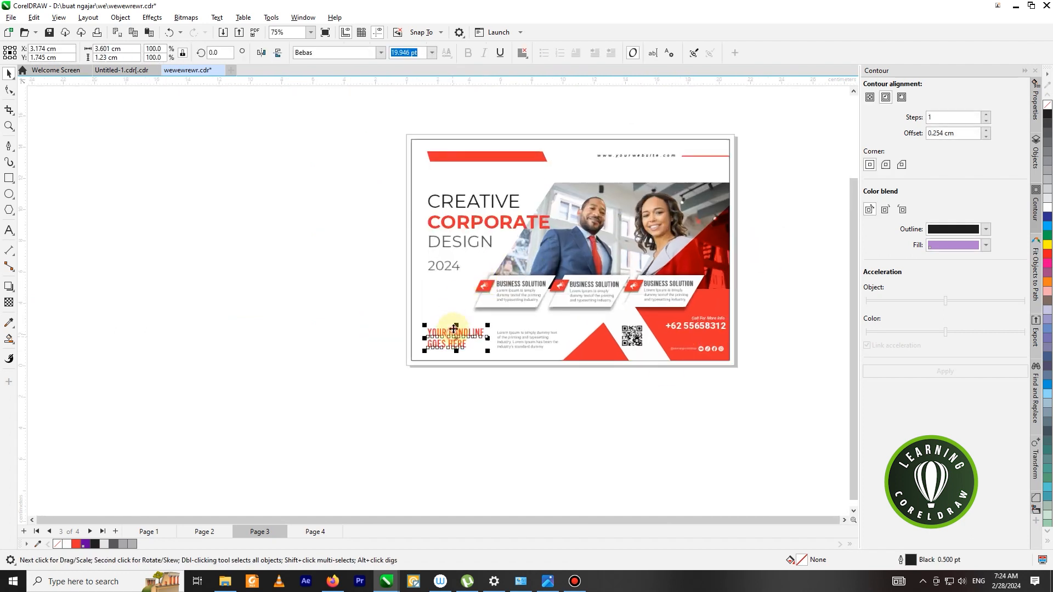
shift+click(442, 264)
key(l)
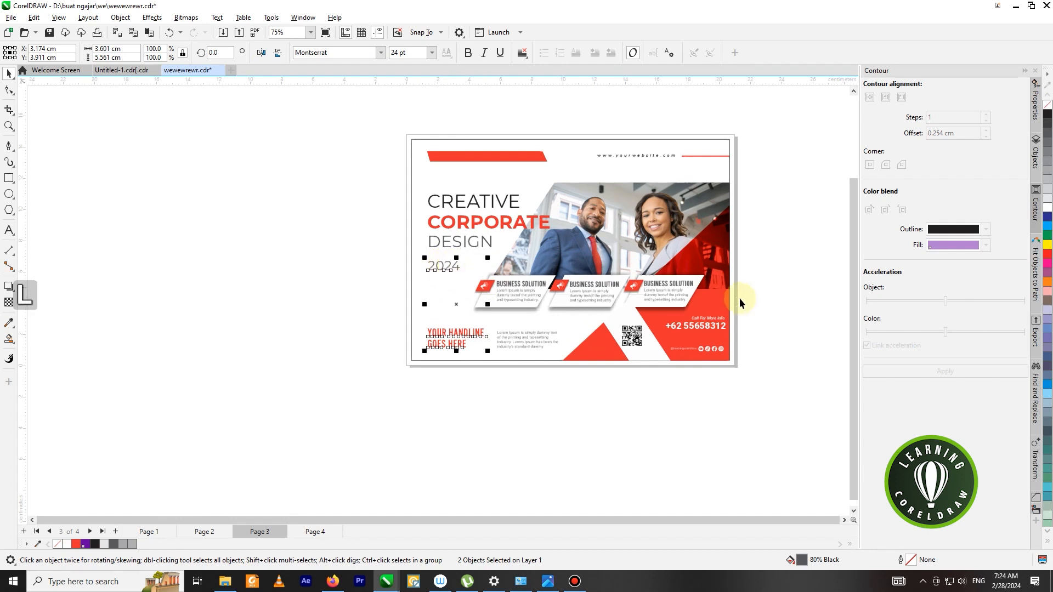
click(799, 291)
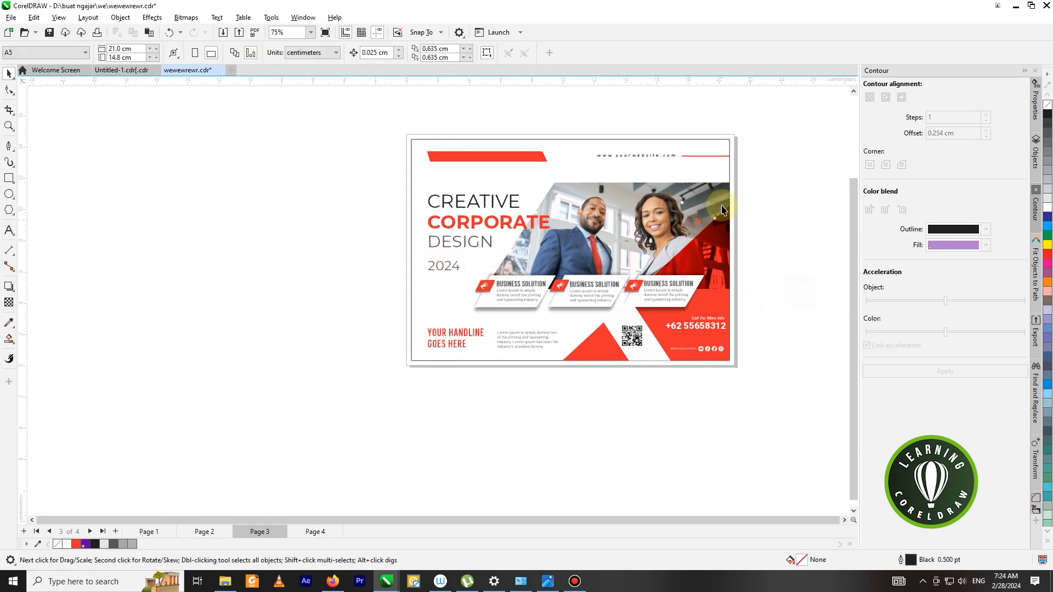
- Remove the outline from the background rectangle around the flyer
click(581, 159)
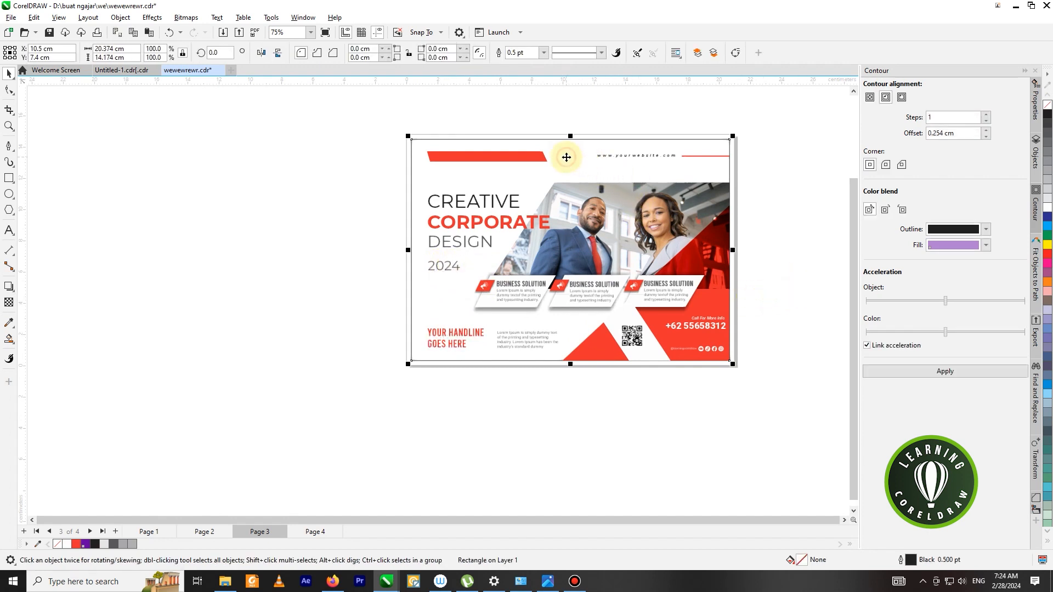
right_click(1047, 105)
click(855, 141)
scroll(629, 185, down, 2)
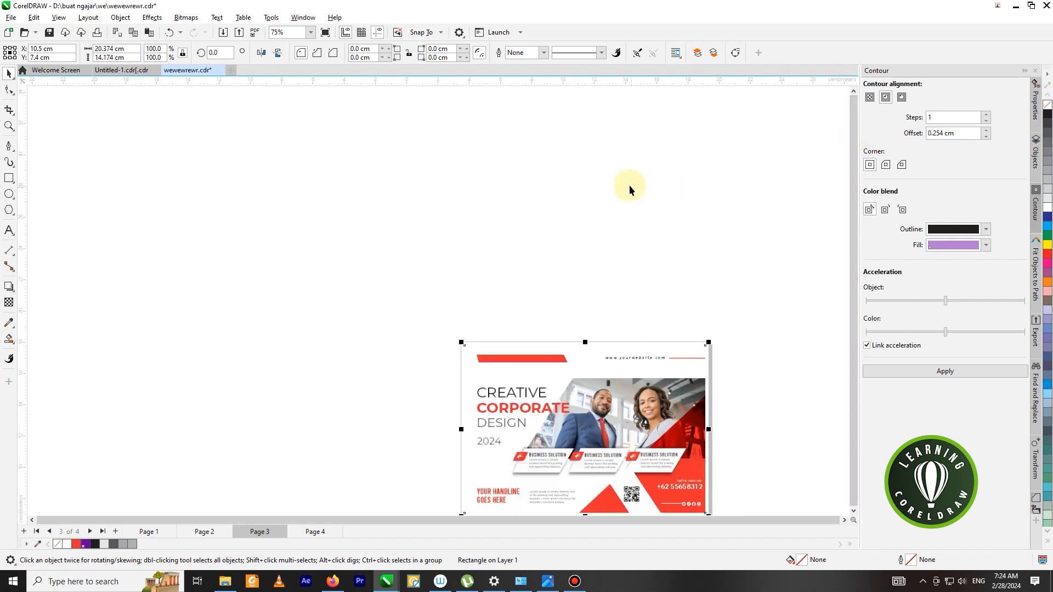
click(719, 310)
scroll(653, 452, up, 2)
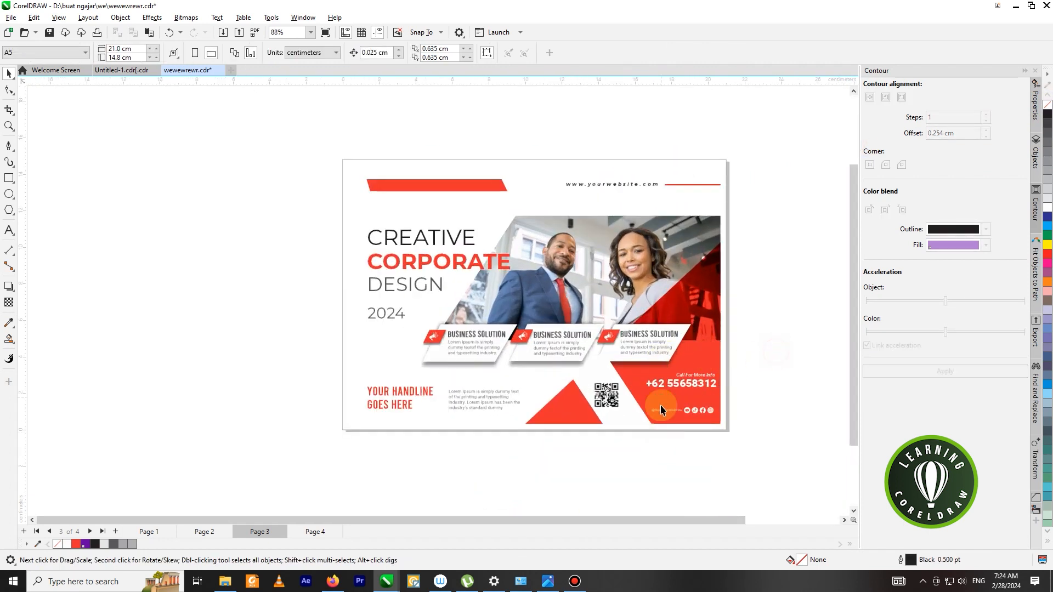
scroll(665, 453, up, 2)
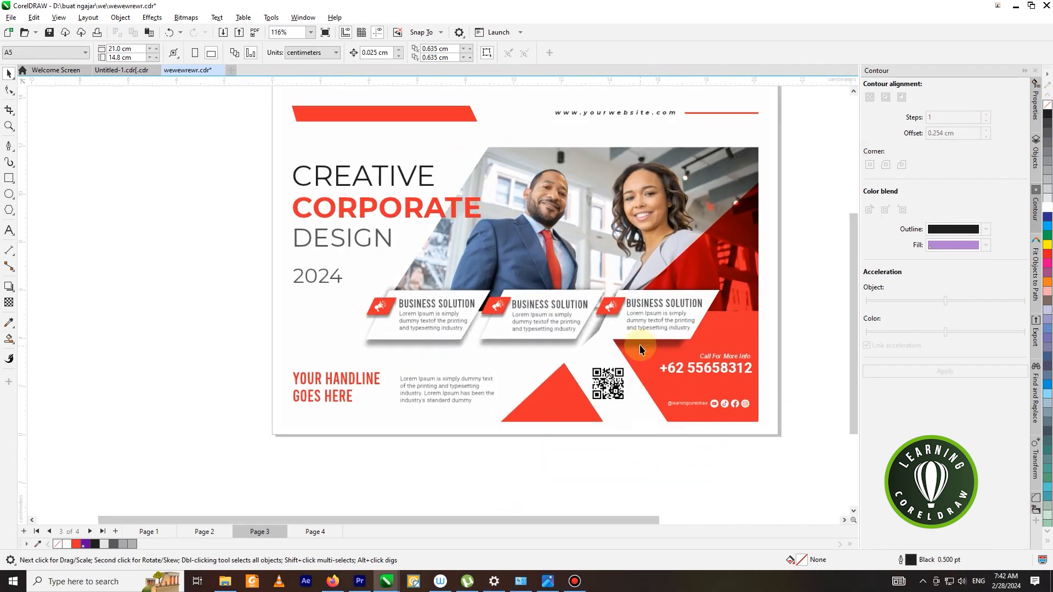
click(617, 331)
drag(616, 331, 685, 326)
key(ctrl+z)
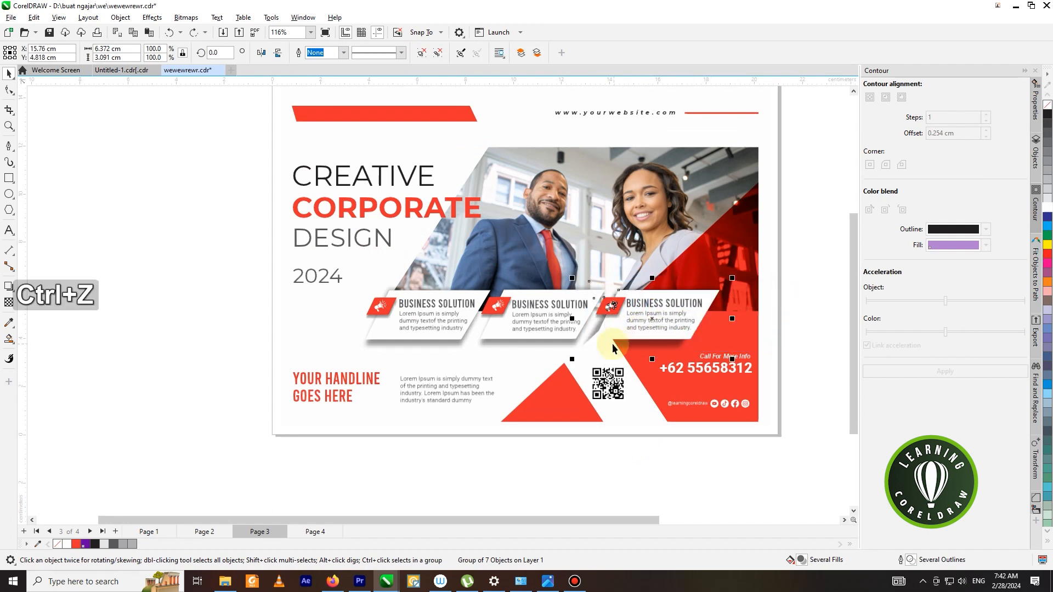
- Reorder the third Business Solution label group so it sits in front of the red corner shape
right_click(616, 338)
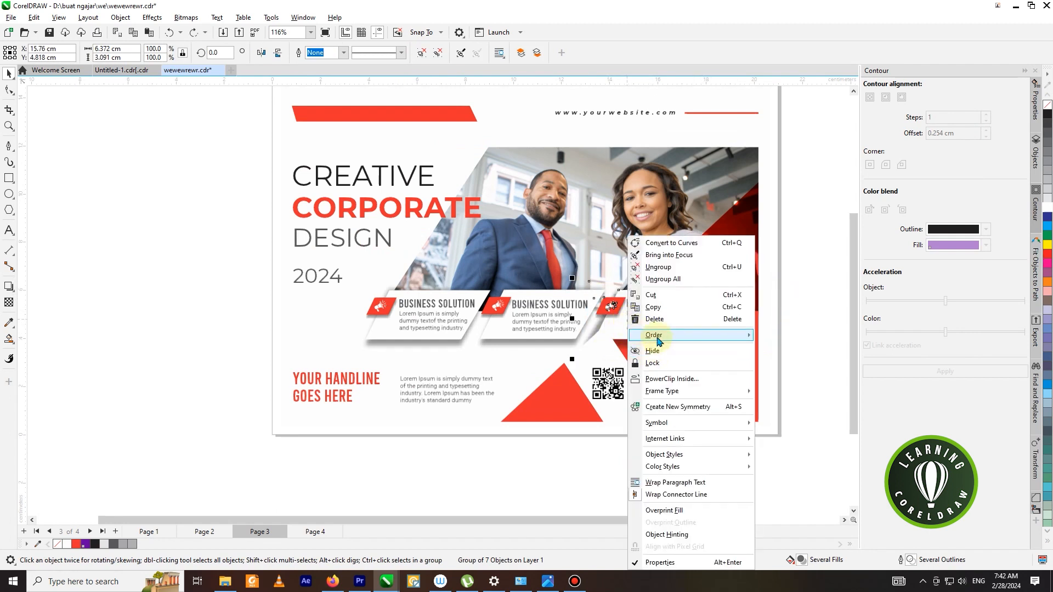
mouse_move(686, 335)
click(770, 419)
click(618, 347)
scroll(662, 339, down, 3)
click(792, 328)
scroll(669, 261, down, 2)
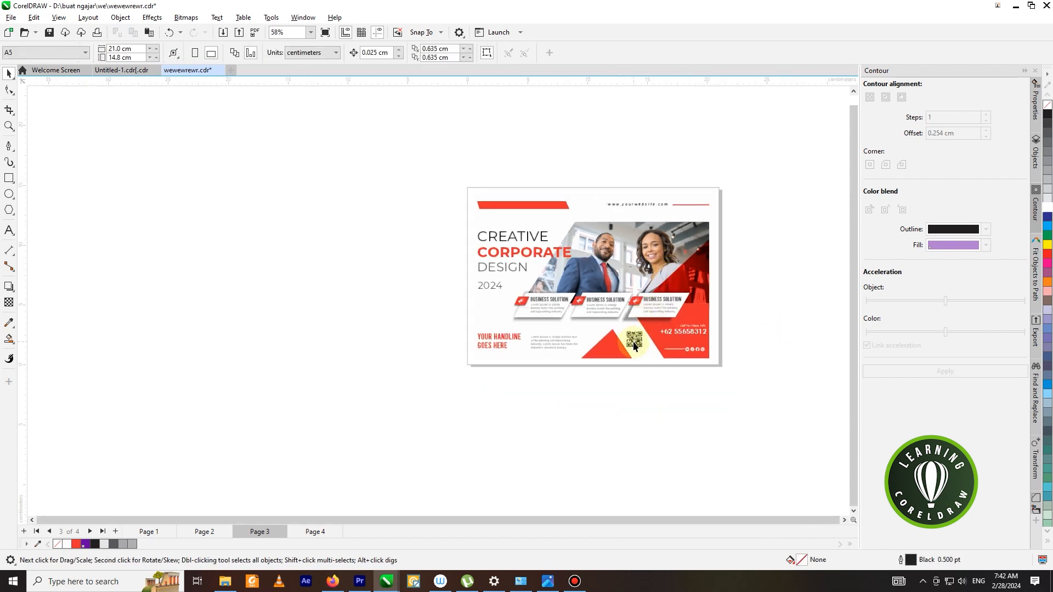
scroll(516, 216, up, 1)
drag(430, 192, 741, 386)
drag(712, 351, 422, 342)
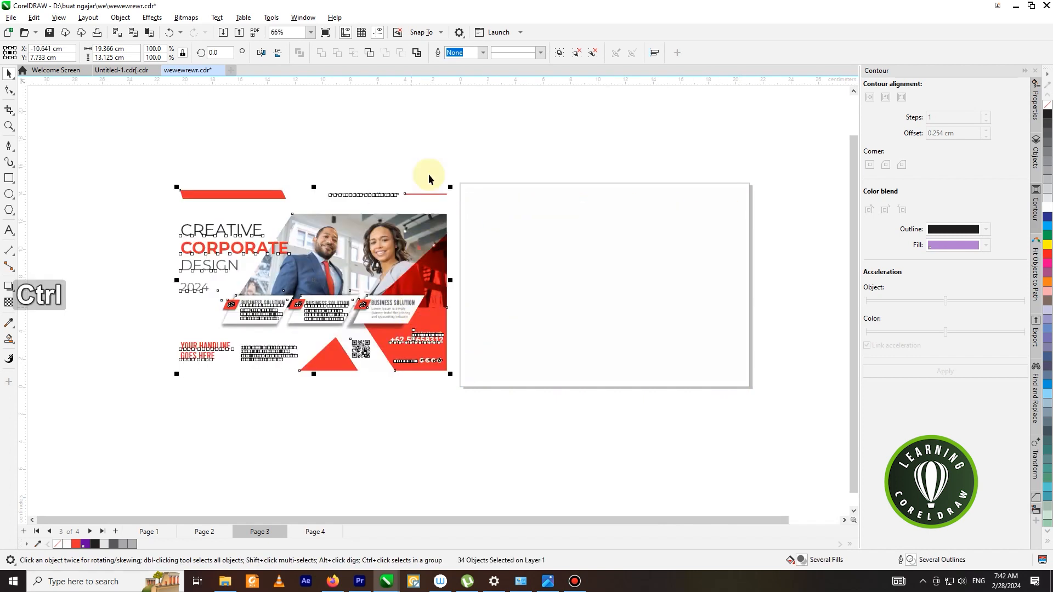
key(ctrl+z)
right_click(557, 245)
click(419, 188)
- Group all flyer elements except the background rectangle and centre the group horizontally and vertically on that rectangle
drag(418, 187, 742, 384)
right_click(696, 253)
click(722, 305)
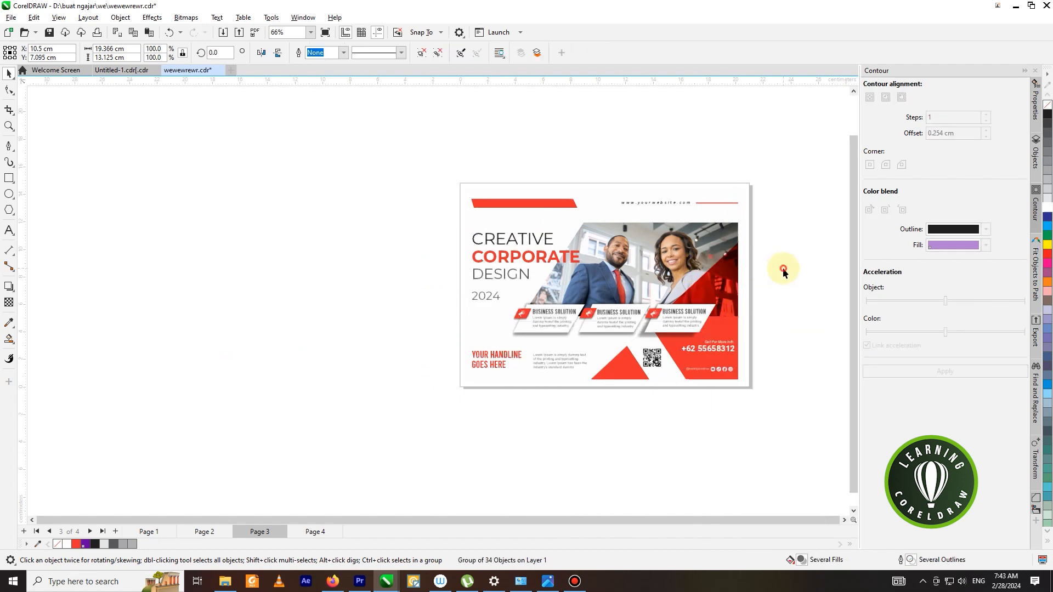
scroll(663, 183, up, 1)
shift+click(662, 188)
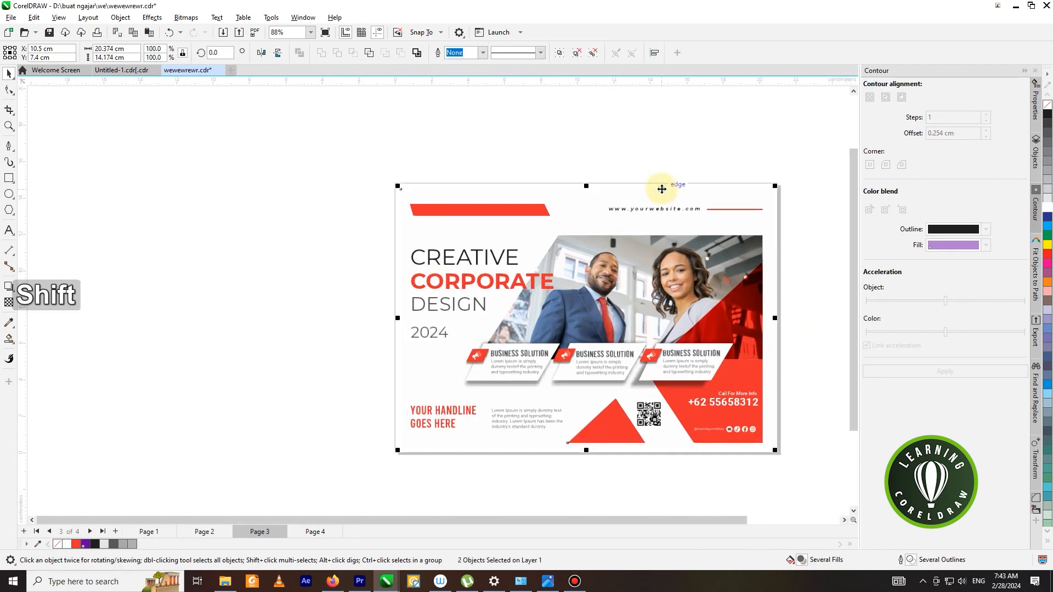
key(c)
key(e)
click(692, 153)
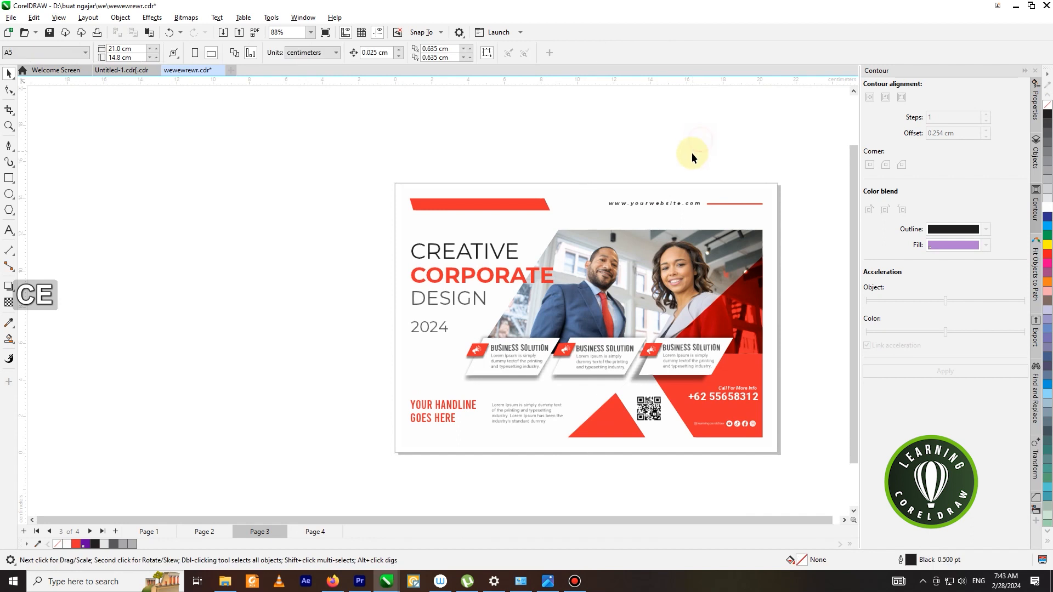
- Fit the whole page in view and preview the finished flyer in full screen
scroll(692, 153, down, 1)
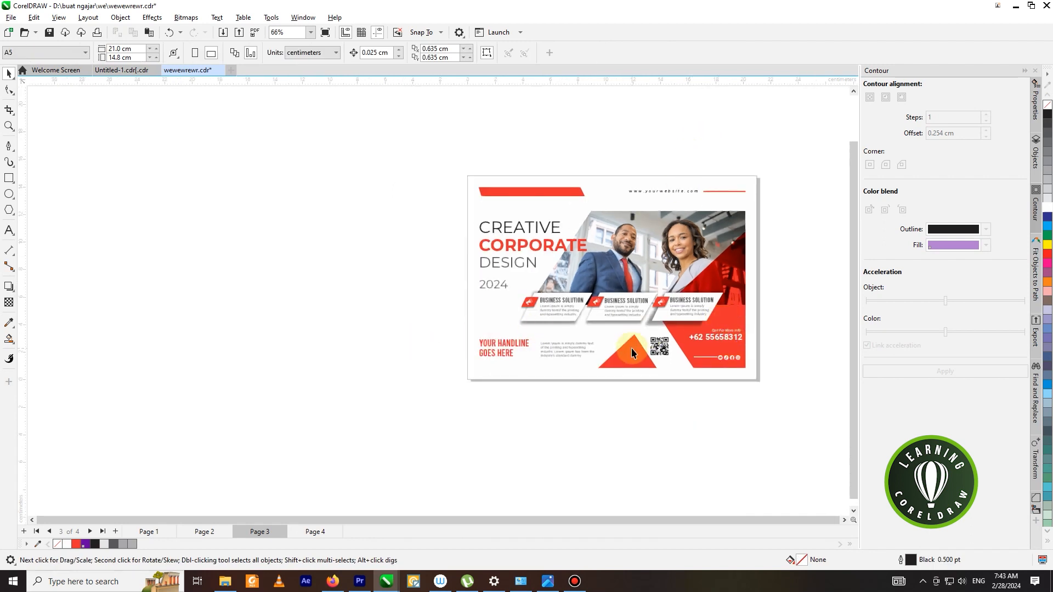
key(shift+F4)
key(F9)
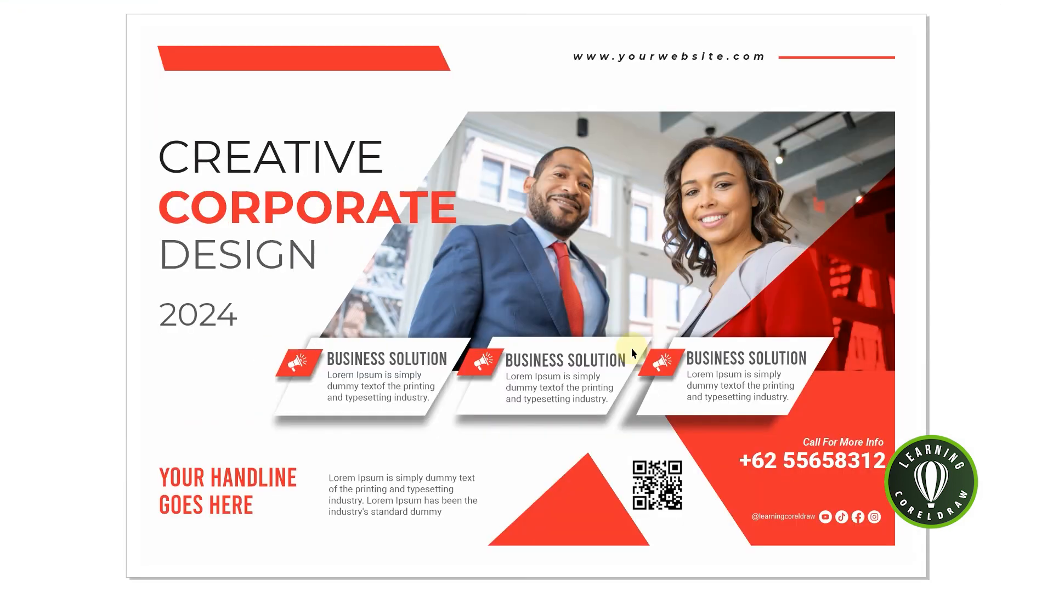